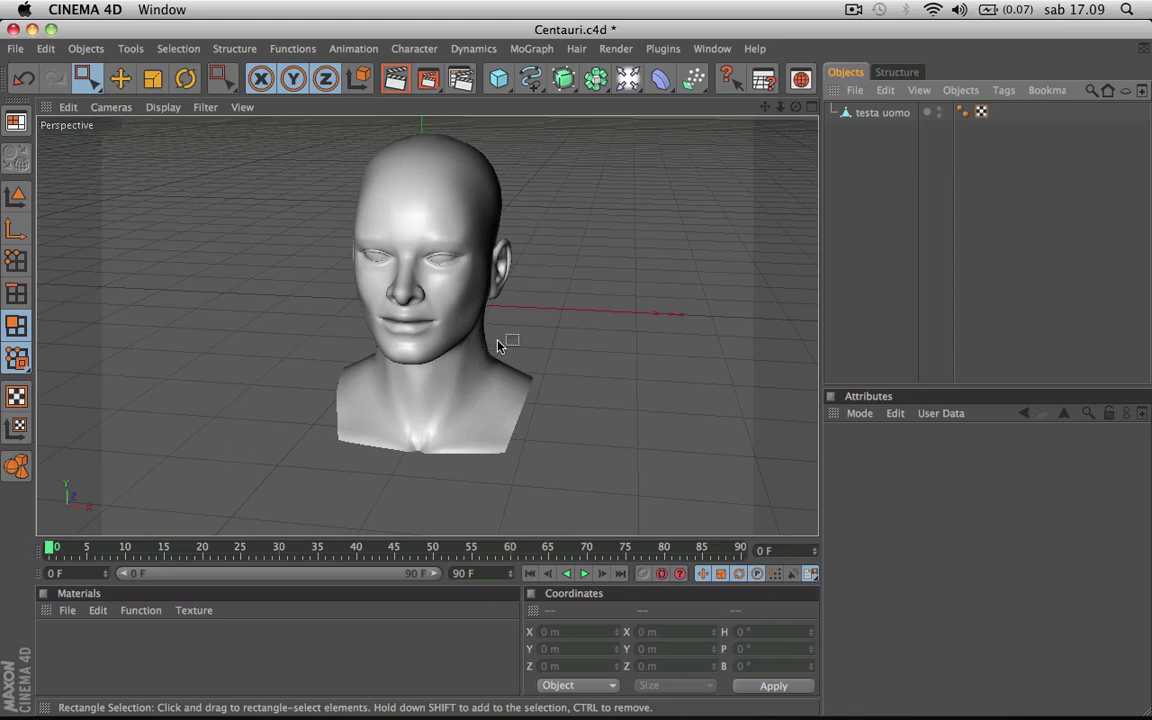
- Select the 'testa uomo' head object and activate the Rectangle Selection tool
click(884, 113)
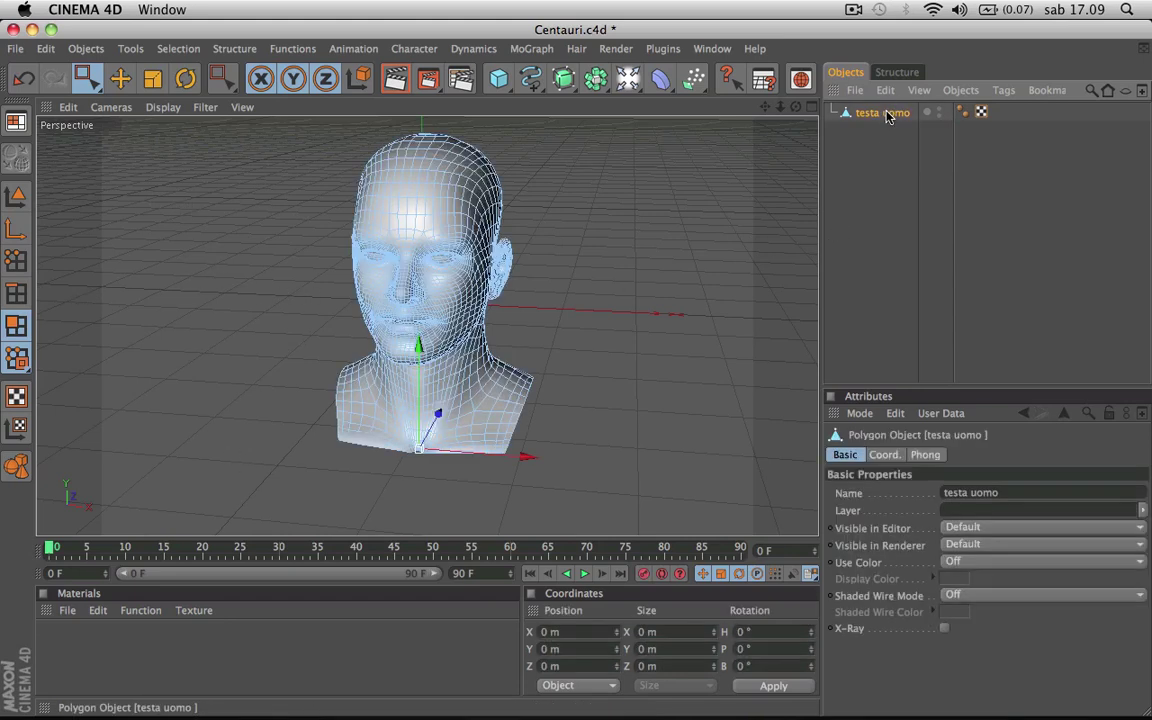
click(90, 78)
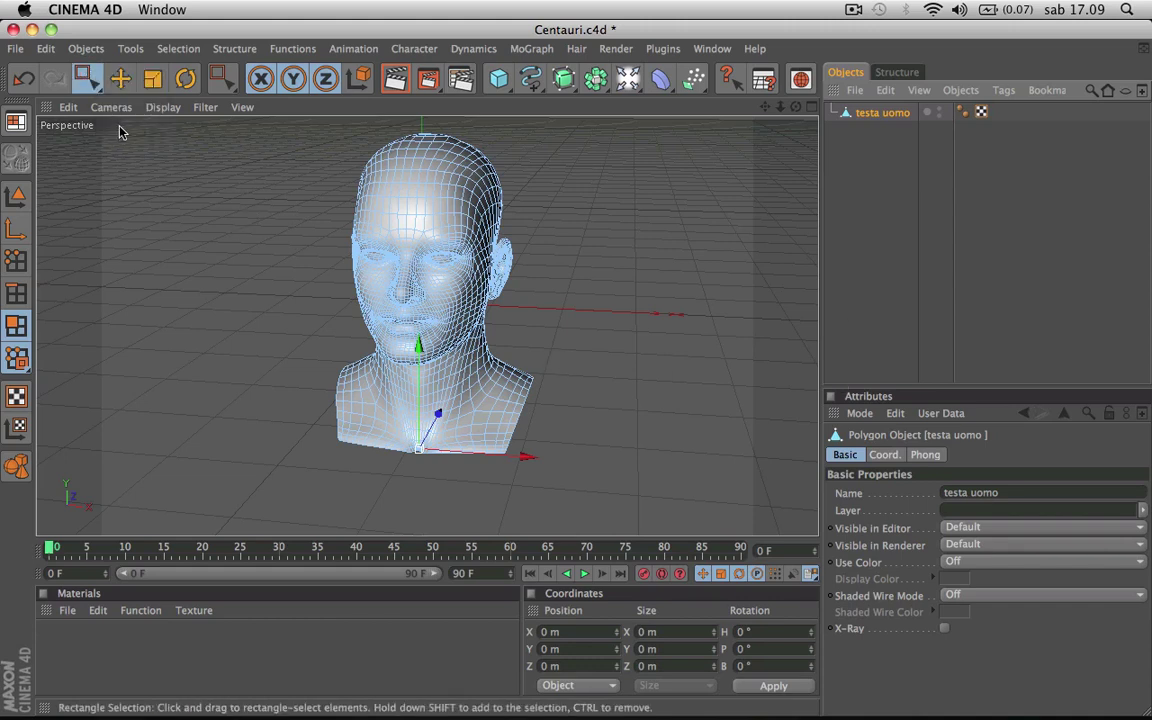
click(86, 80)
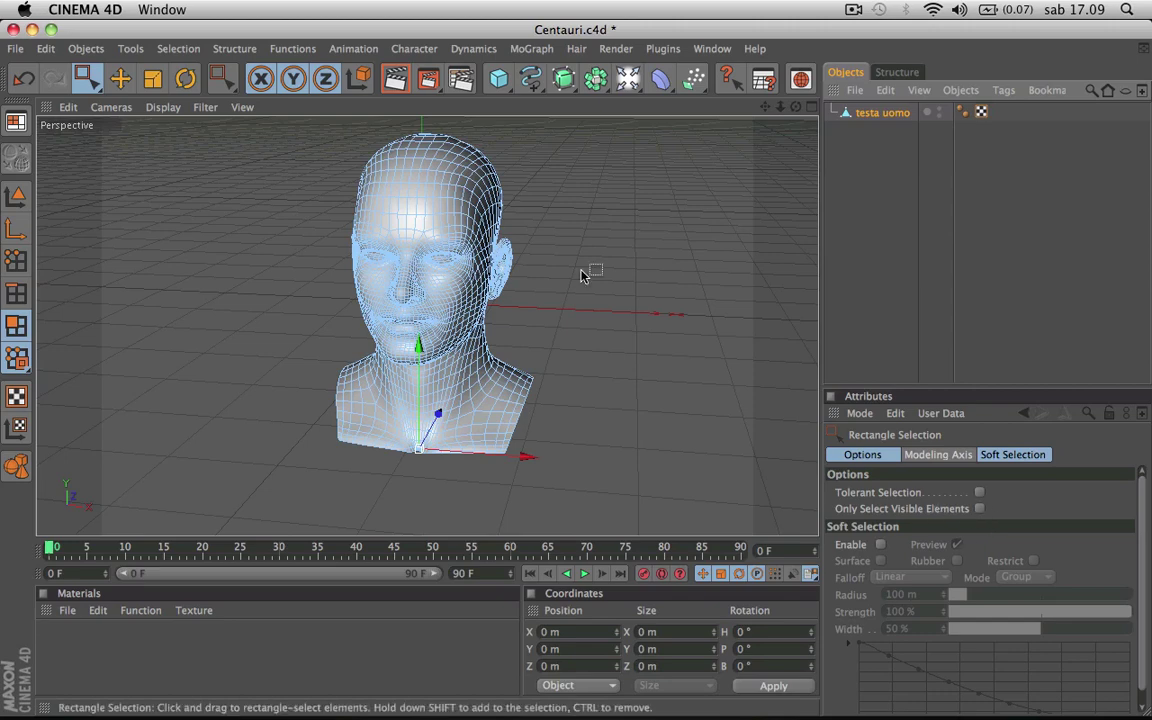
- Rectangle-select the entire head mesh and untriangulate it
drag(249, 135, 565, 470)
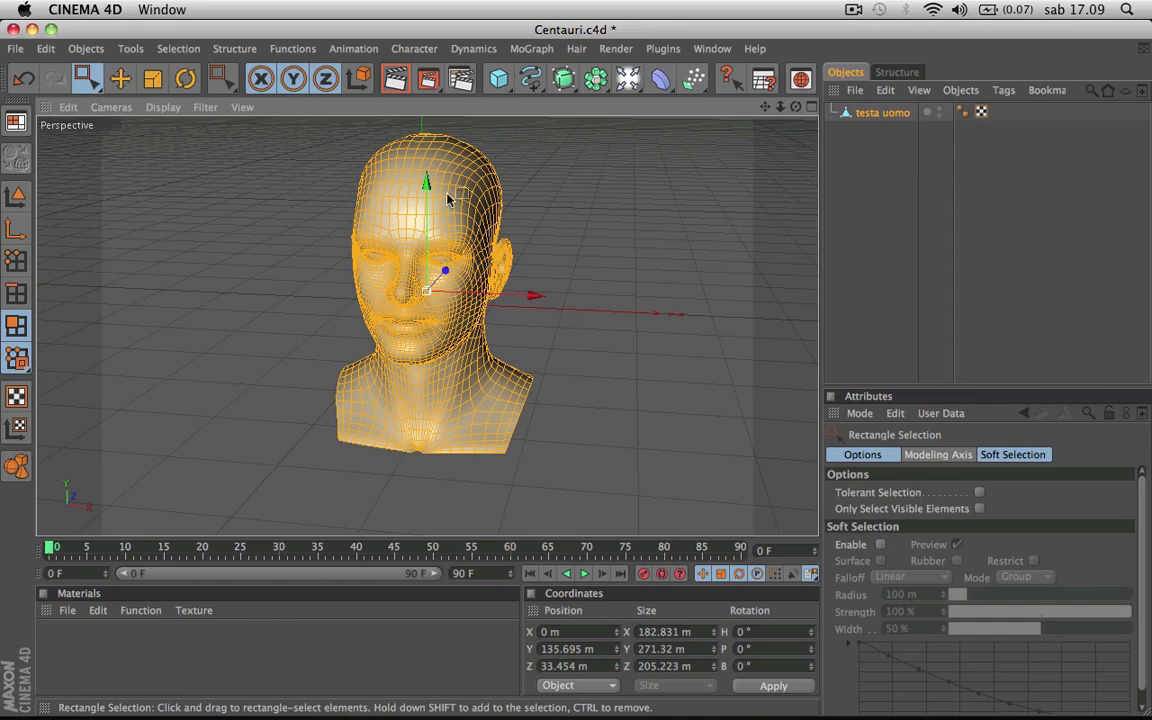
right_click(449, 278)
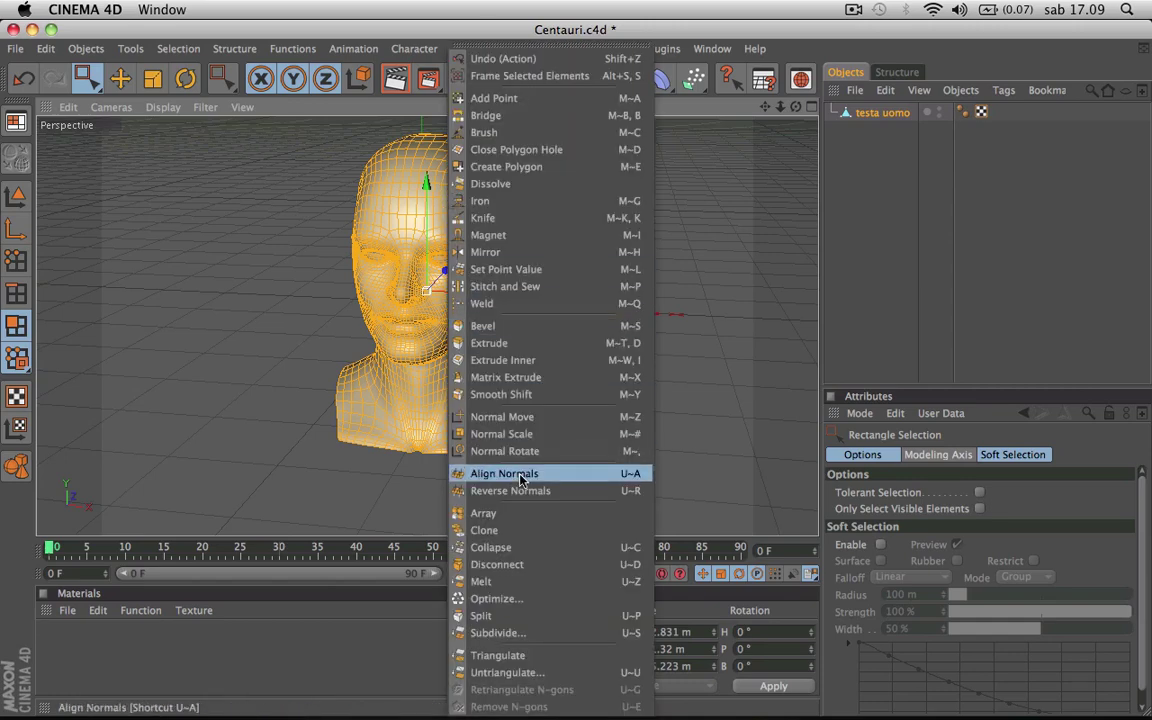
click(489, 473)
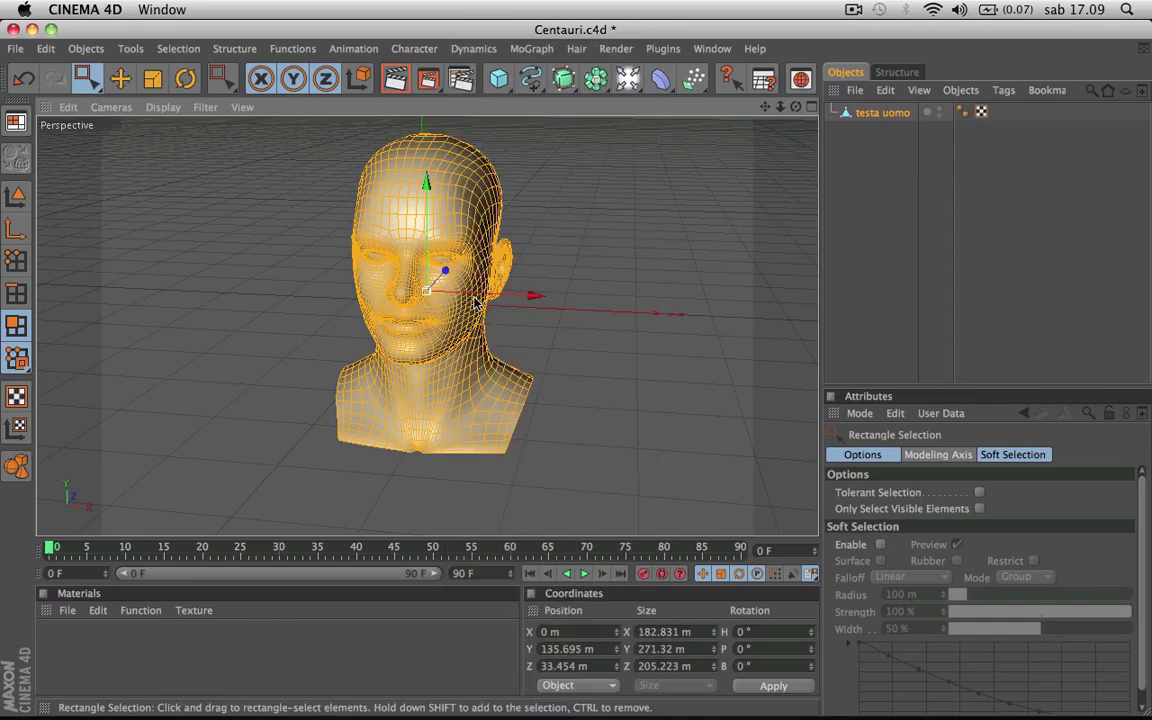
right_click(477, 268)
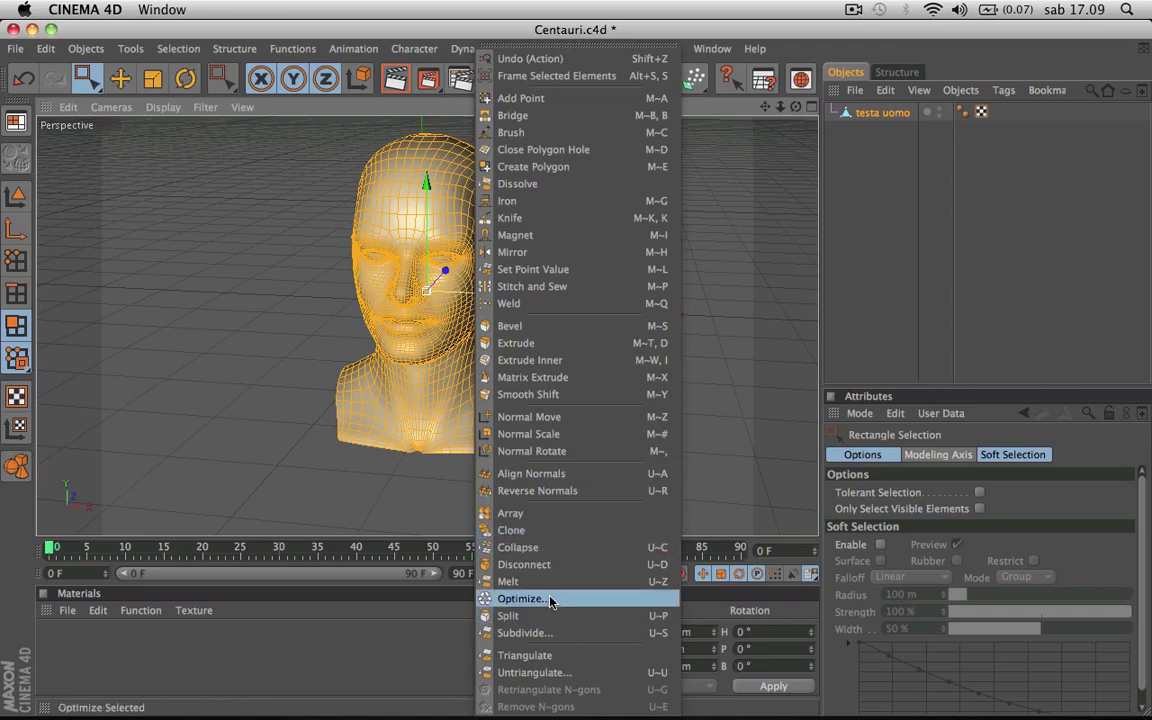
click(527, 674)
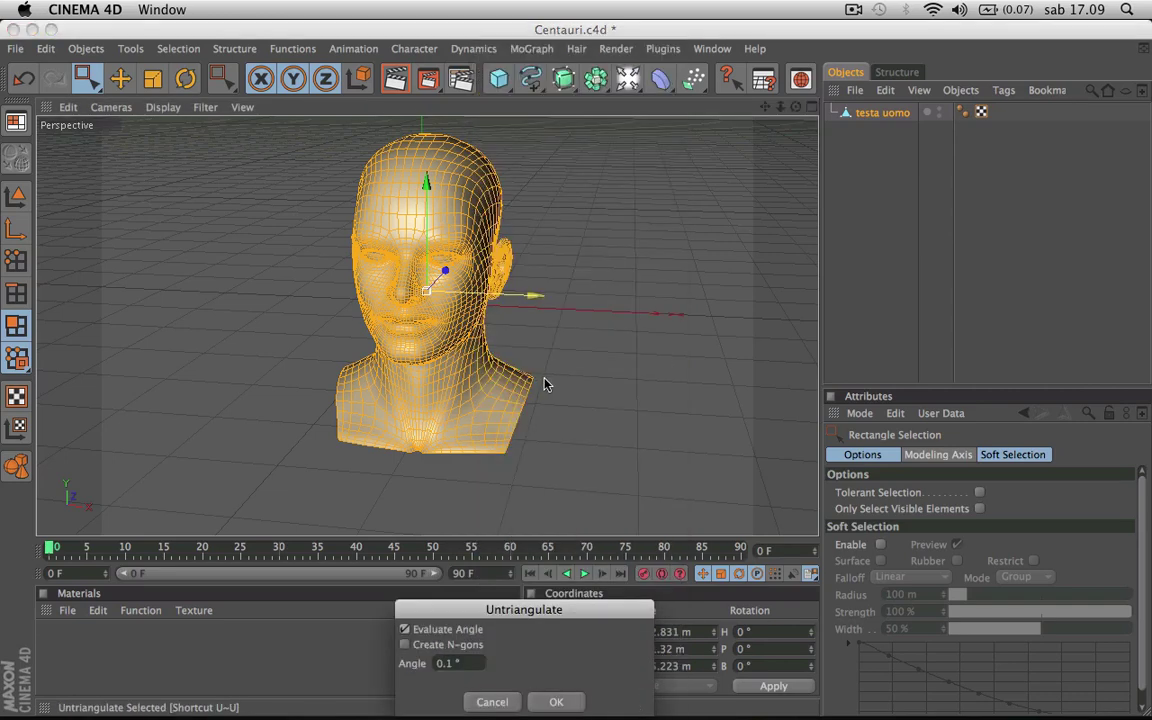
click(556, 702)
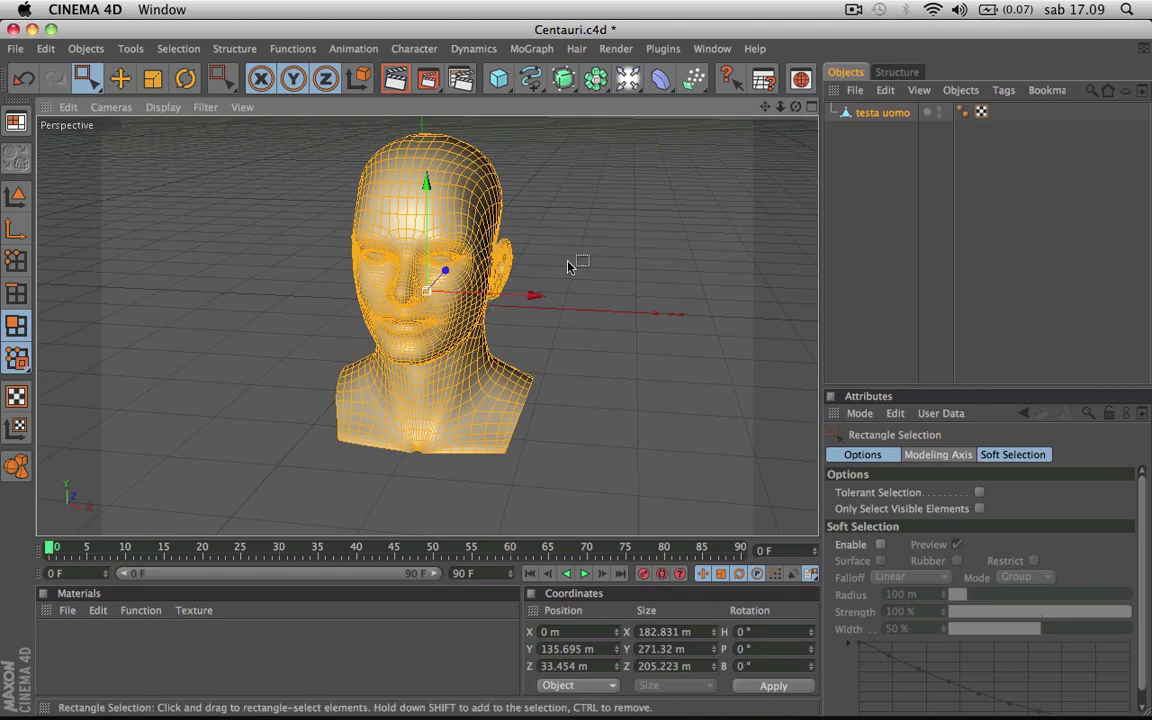
- Optimize the head mesh with a 0.01 m tolerance
right_click(499, 236)
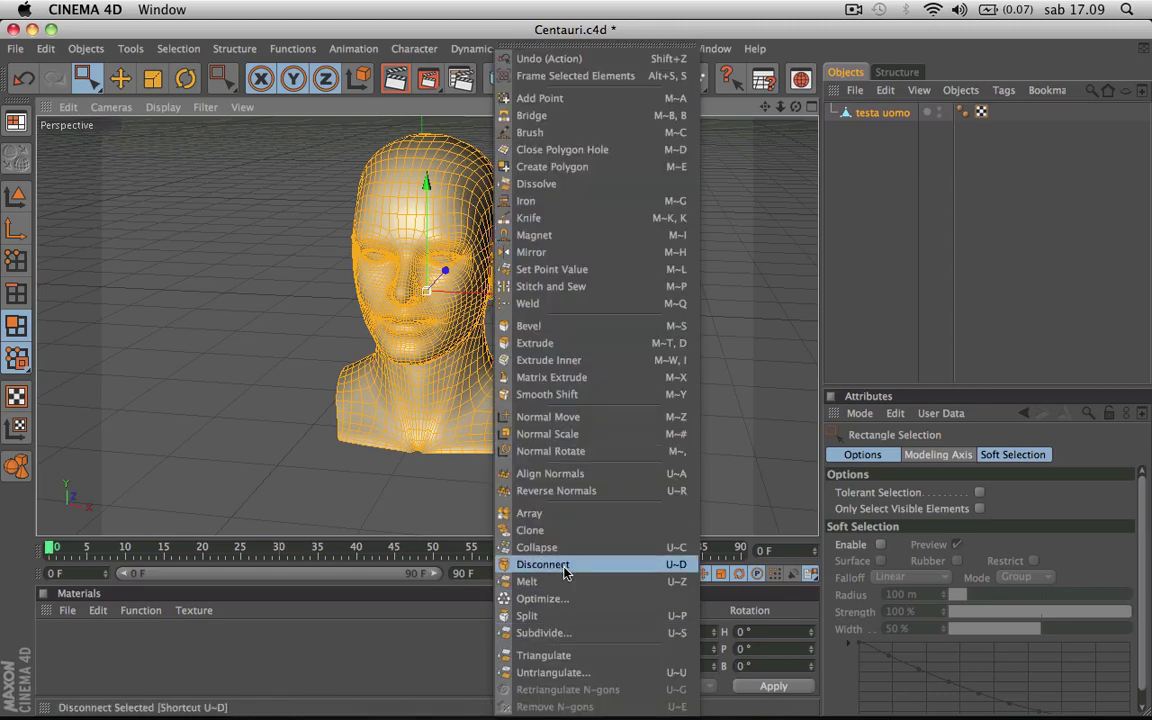
click(560, 598)
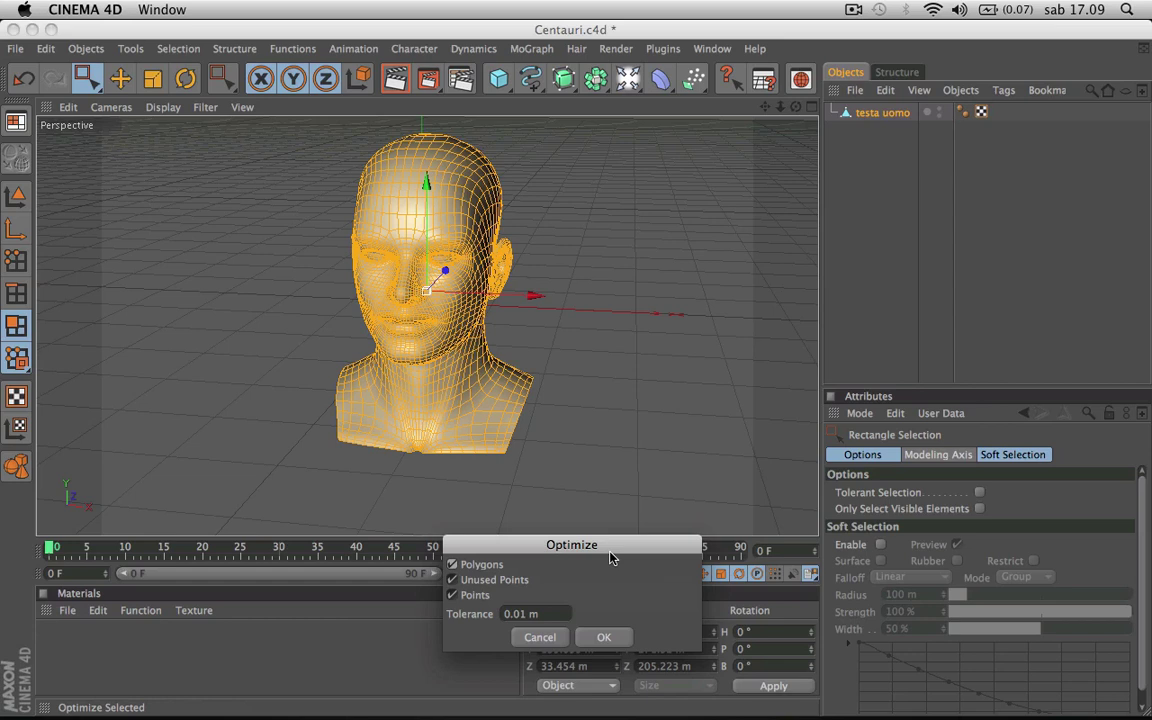
click(607, 638)
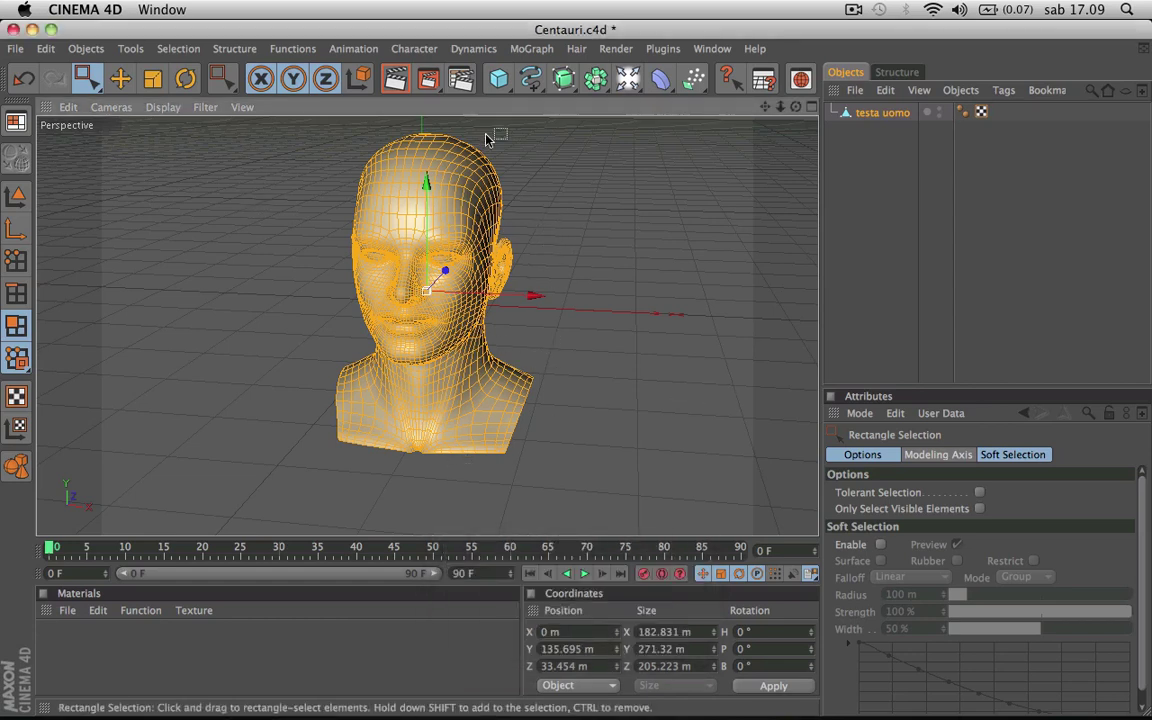
- Export the head as Wavefront Centauri.obj on Scrivania, replacing the old file, then launch ZBrush
click(15, 49)
mouse_move(45, 278)
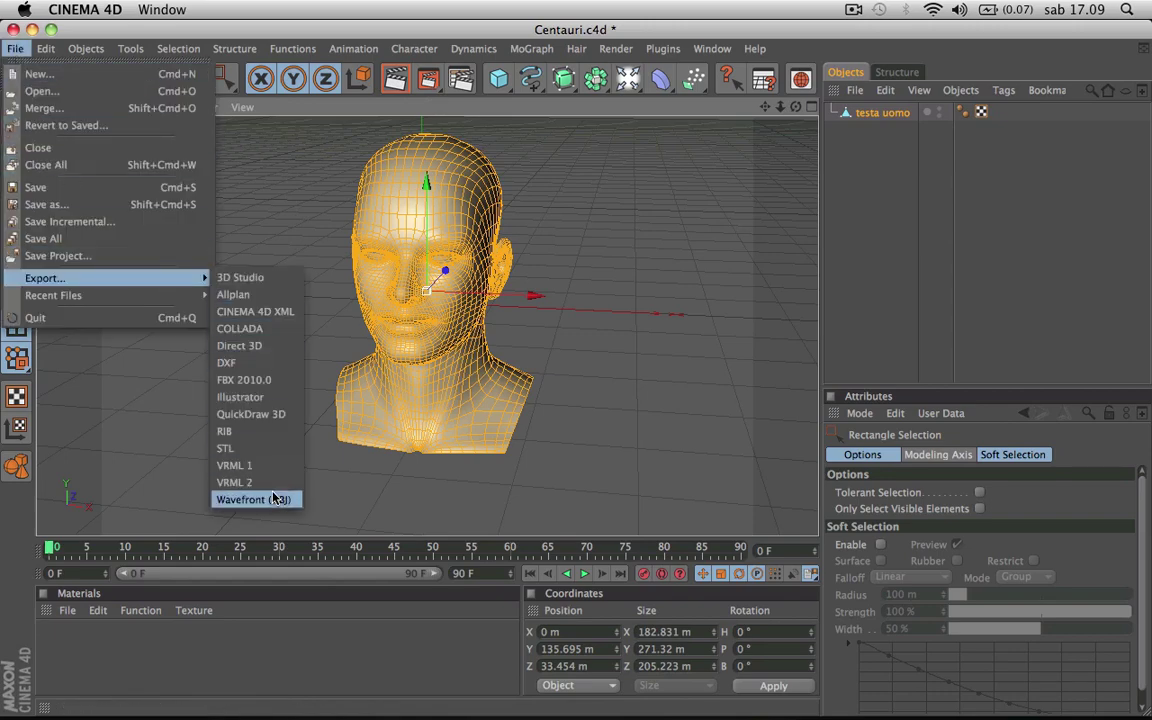
click(255, 500)
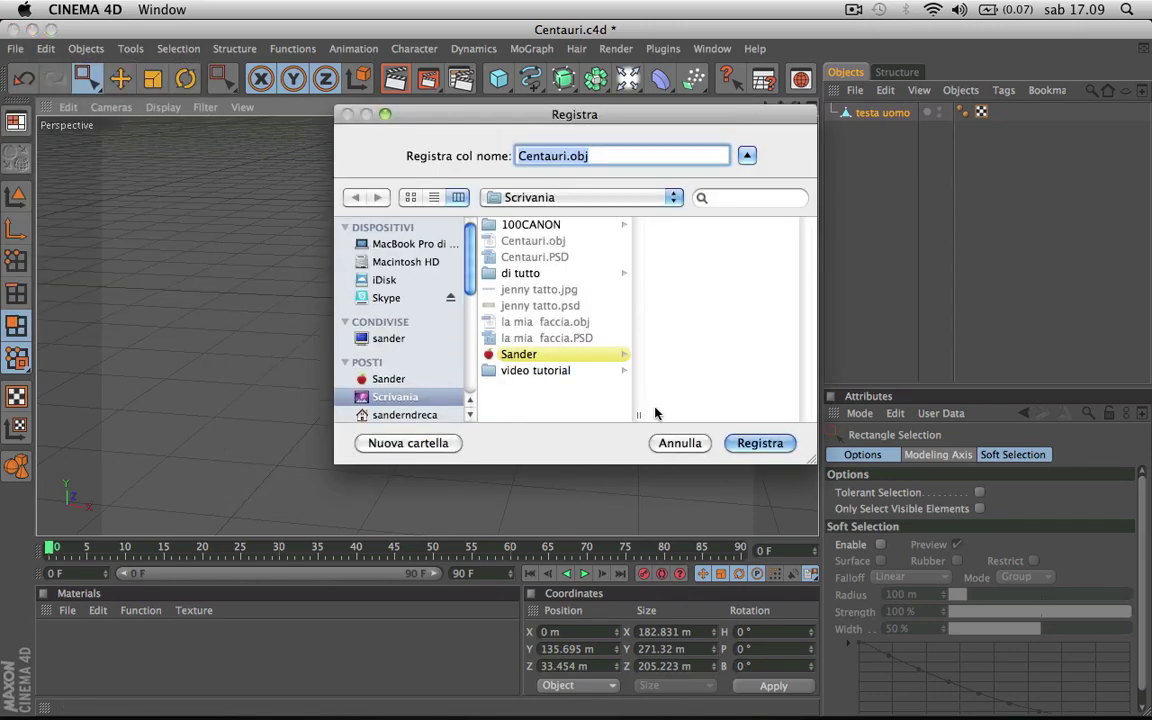
click(758, 442)
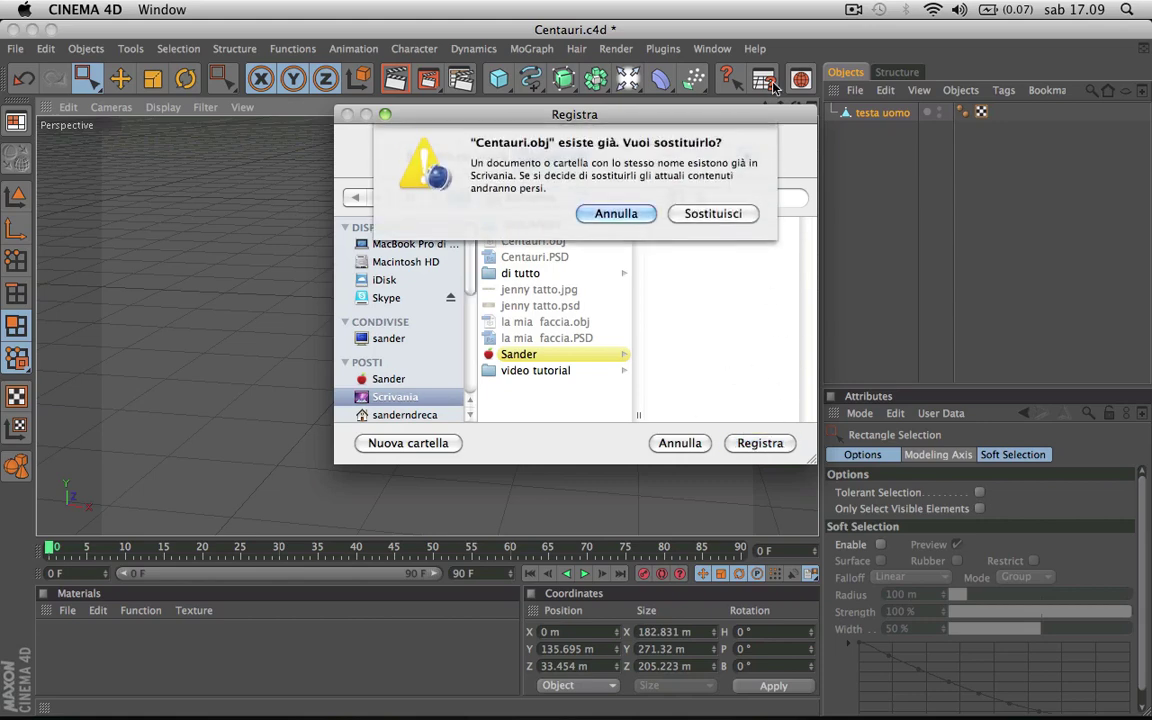
click(692, 216)
click(720, 370)
mouse_move(348, 700)
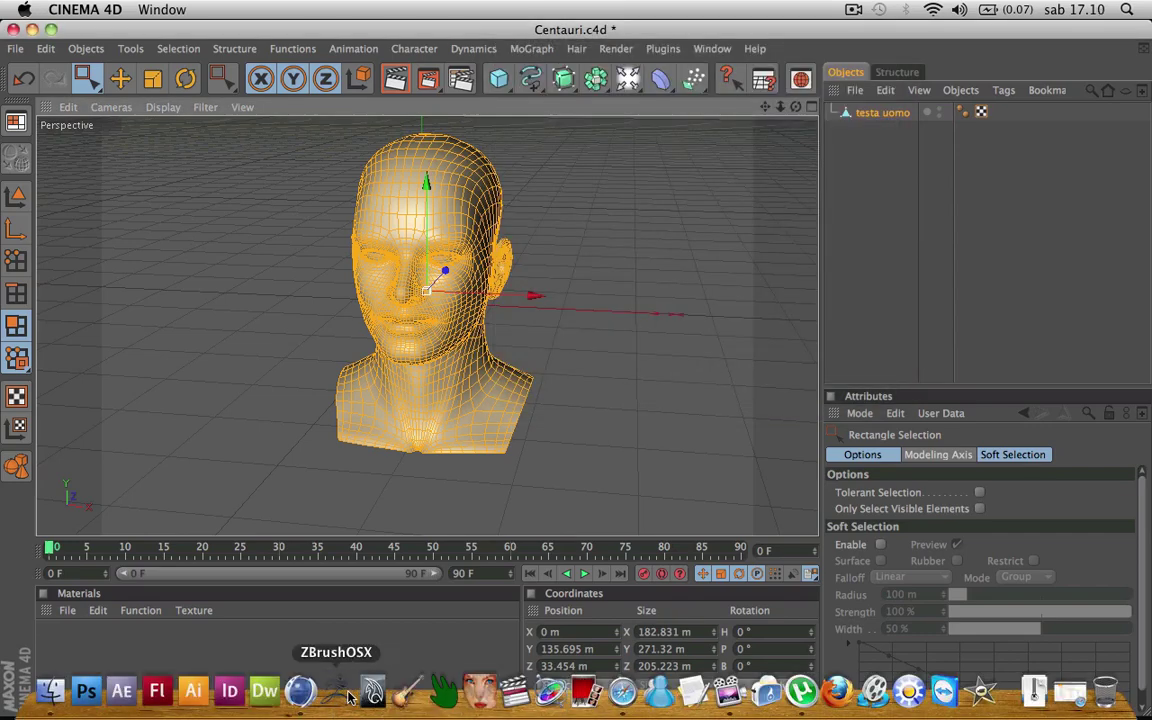
click(338, 690)
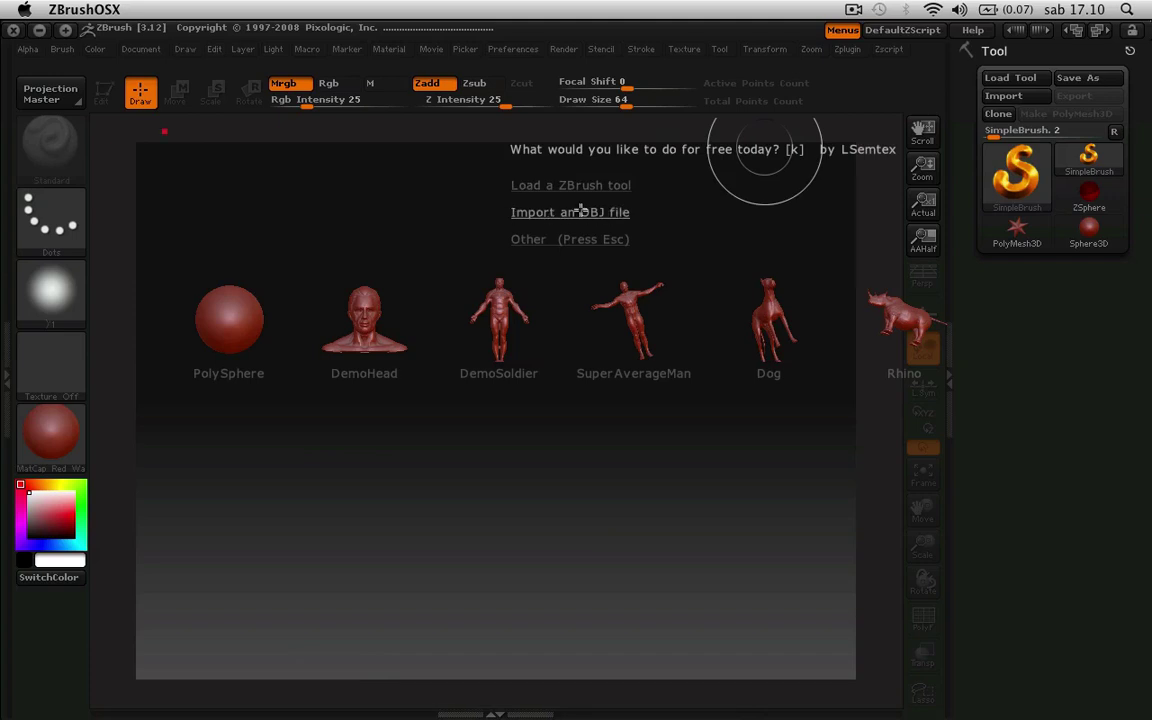
- Import Centauri.obj from the ZBrush startup screen as the head mesh
click(580, 213)
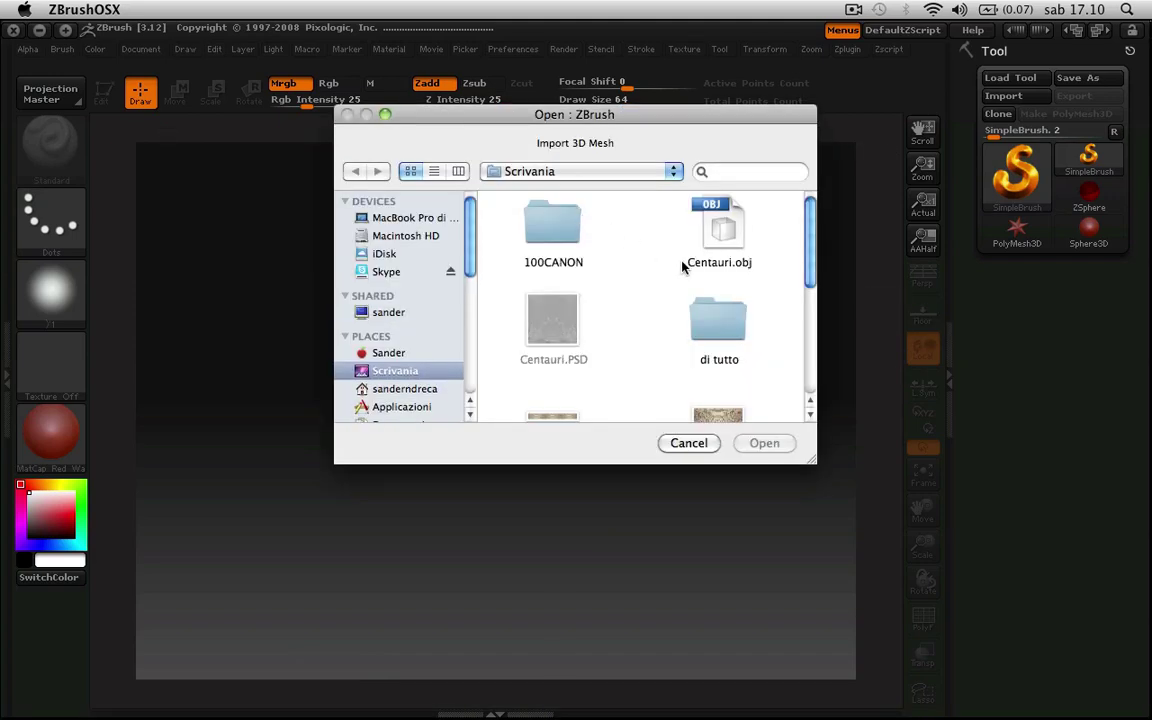
click(703, 218)
click(668, 392)
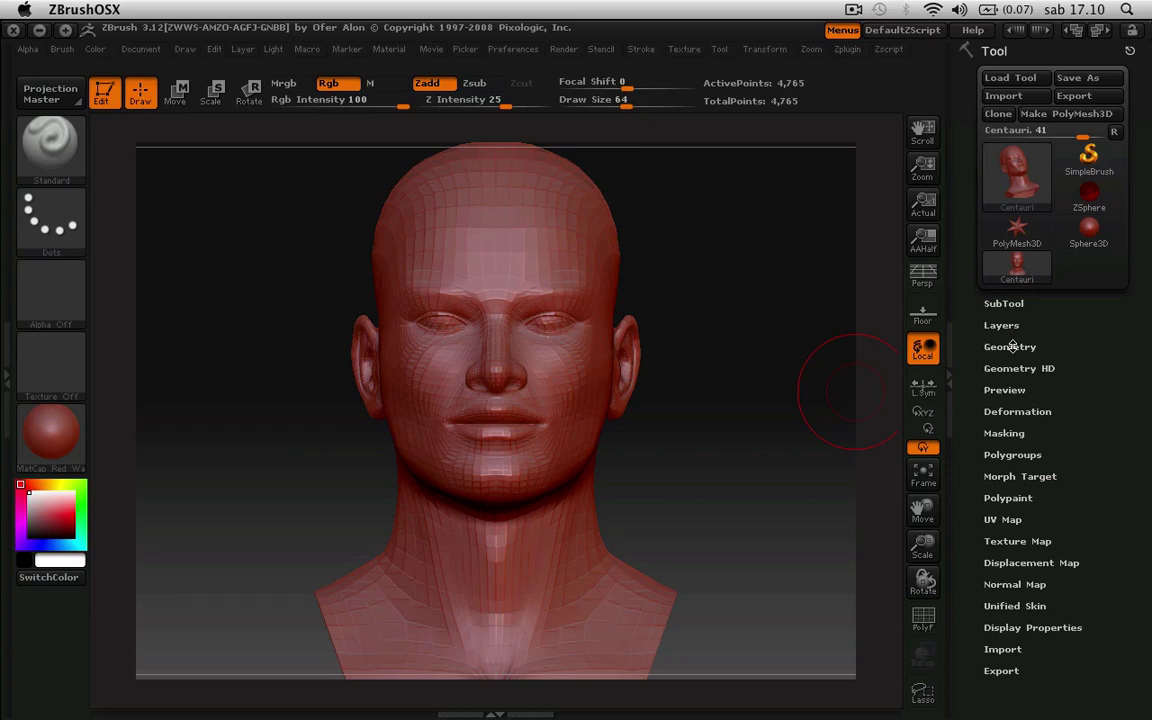
- Divide the Centauri head four times to SDiv 5, about 1.212 million points
click(1012, 346)
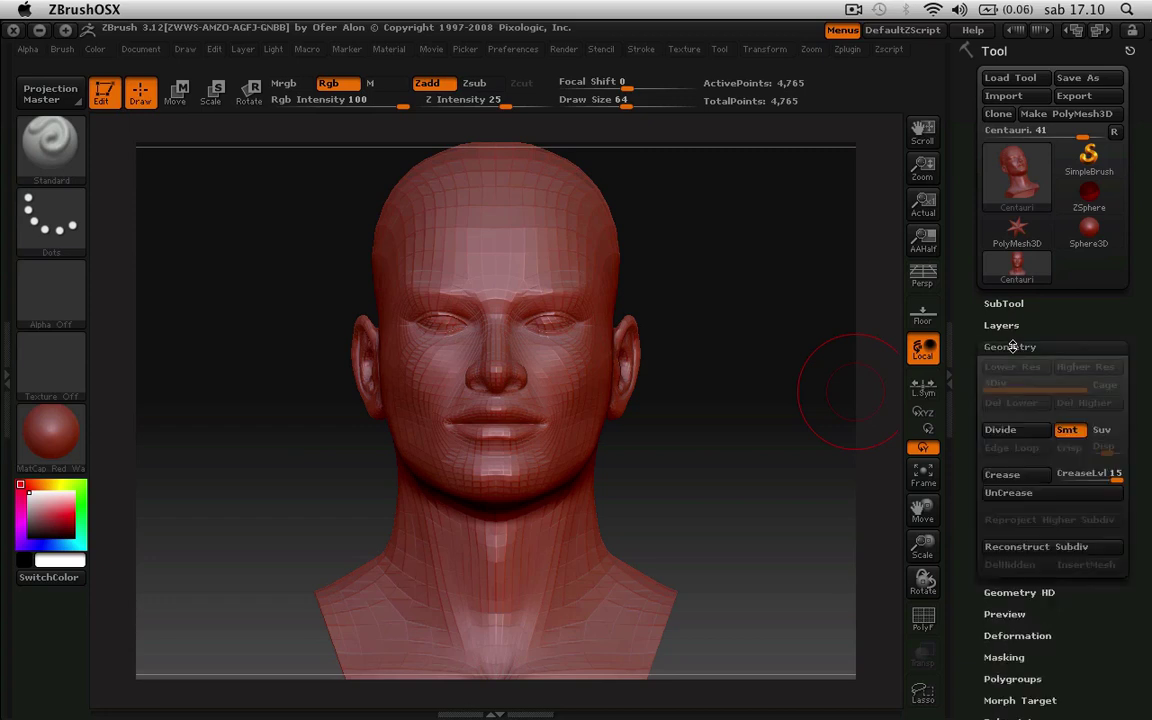
click(1001, 430)
click(1001, 430)
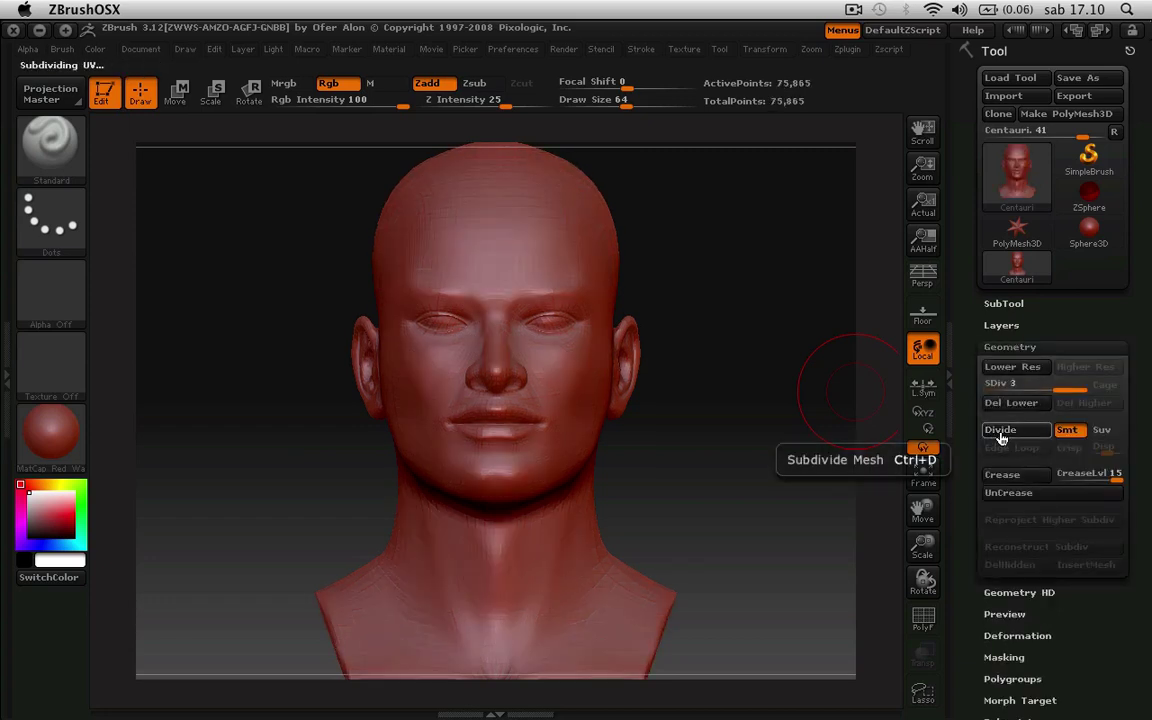
click(999, 431)
click(999, 431)
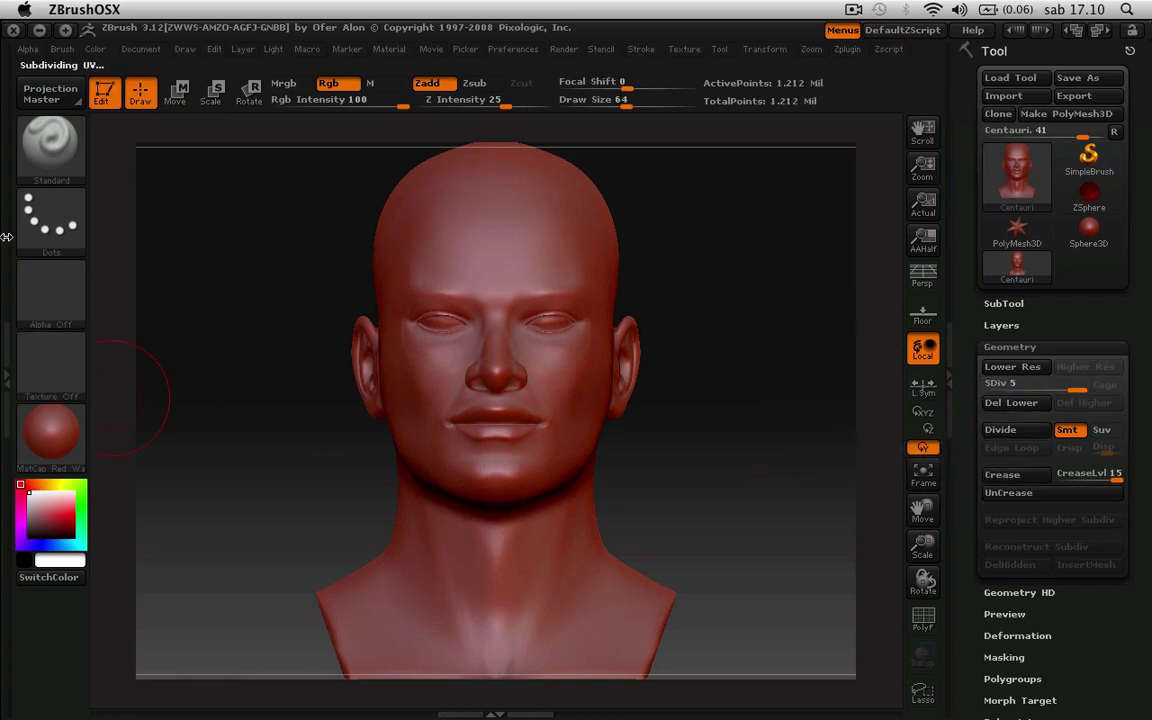
- Set the brush stroke to DragRect and pick the ring-shaped sunburst alpha from Startup Alphas
click(52, 235)
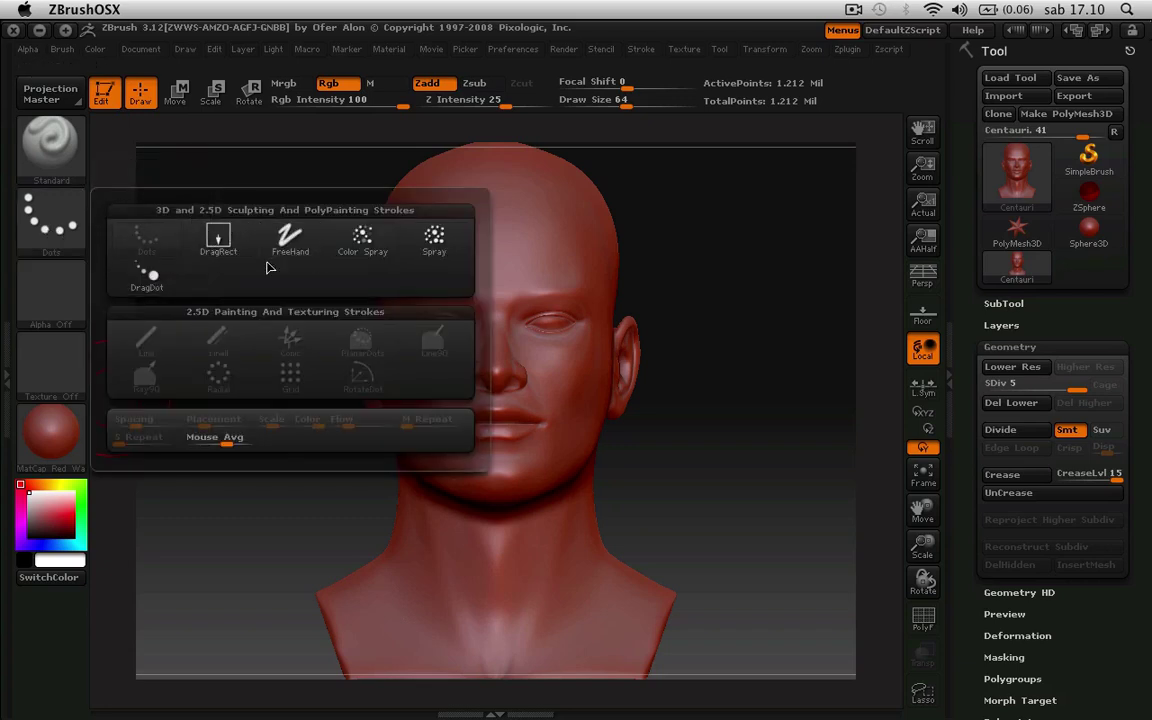
click(220, 240)
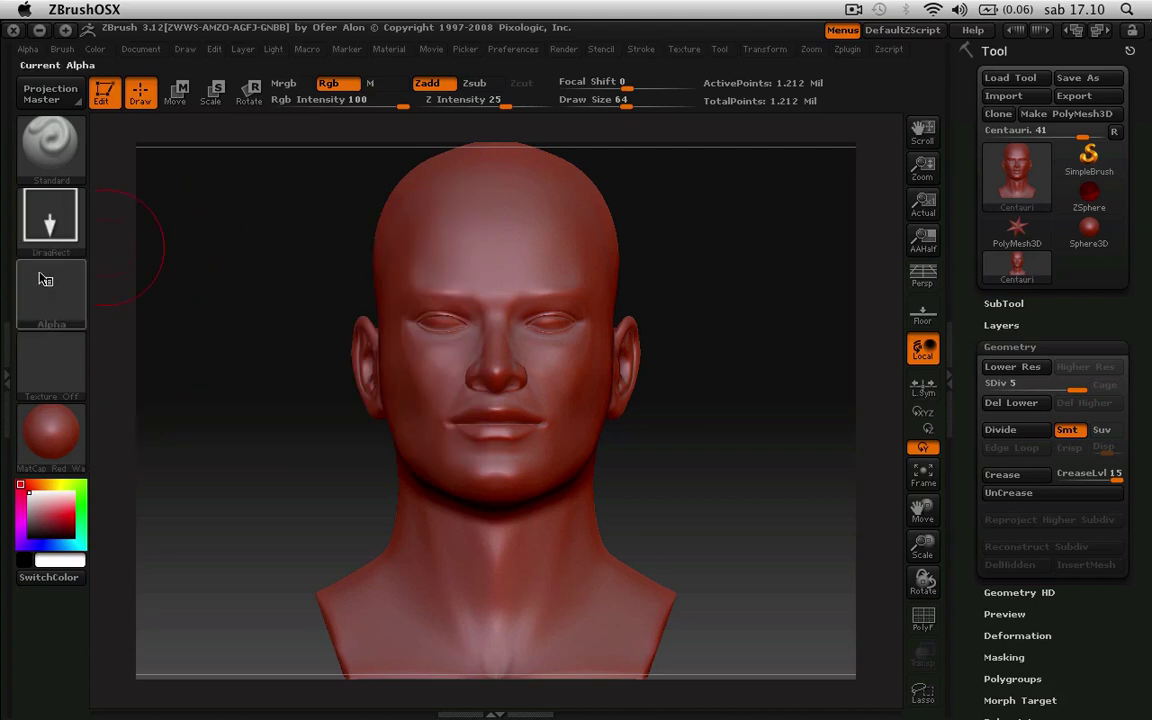
click(50, 290)
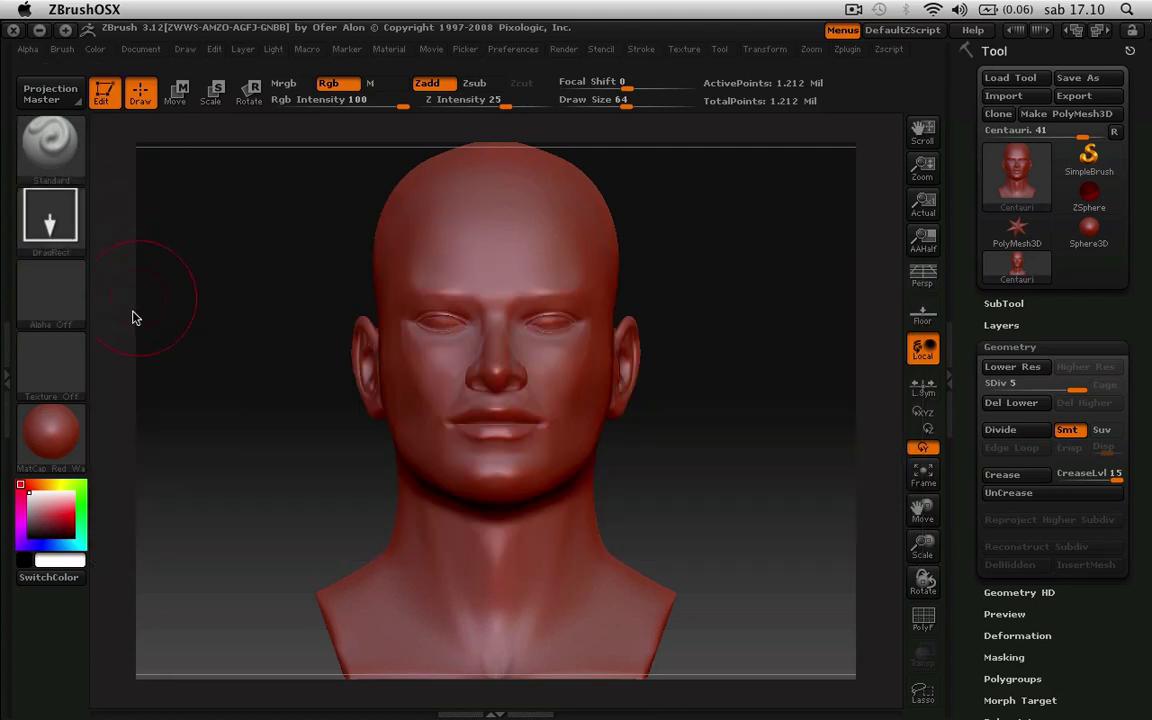
click(67, 303)
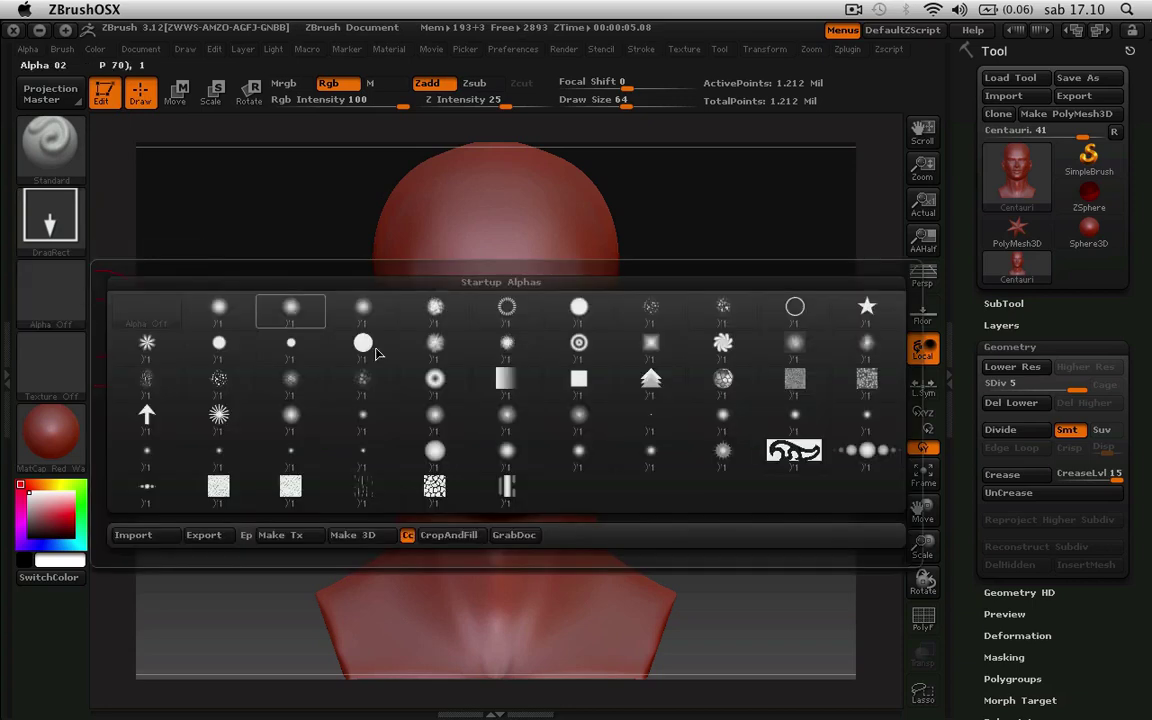
click(511, 309)
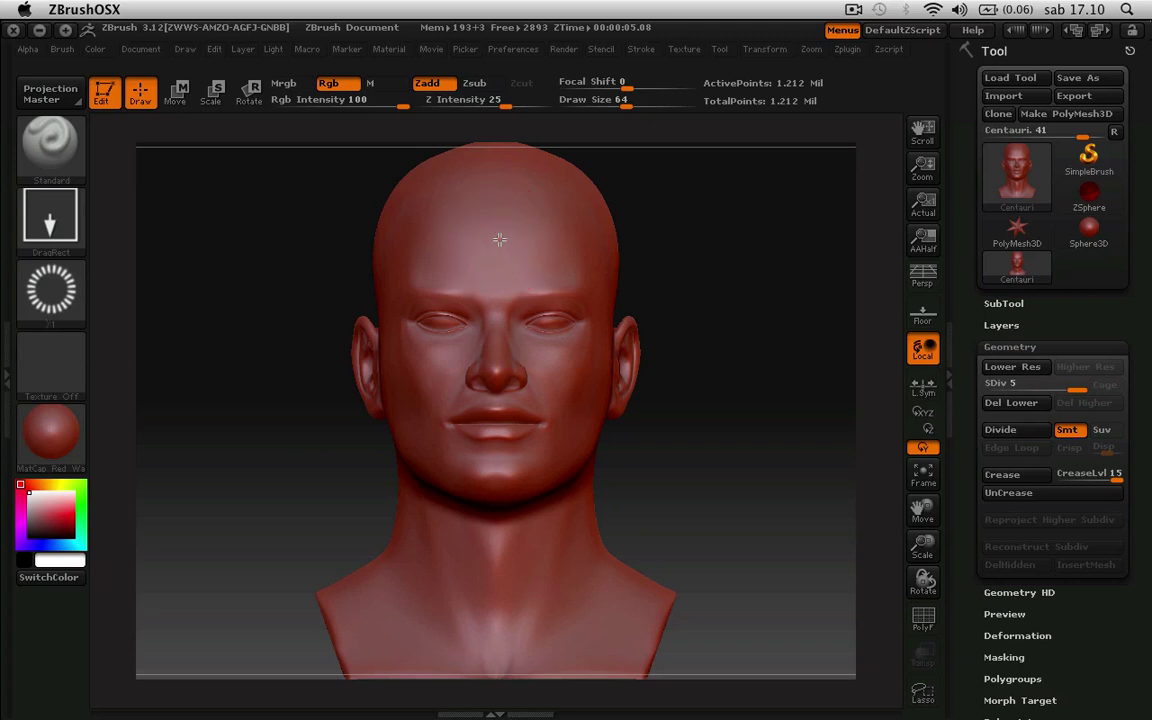
- Stamp a sunburst ring on the forehead, then cover the neck and shoulder with speckle-alpha bumps
drag(510, 263, 595, 250)
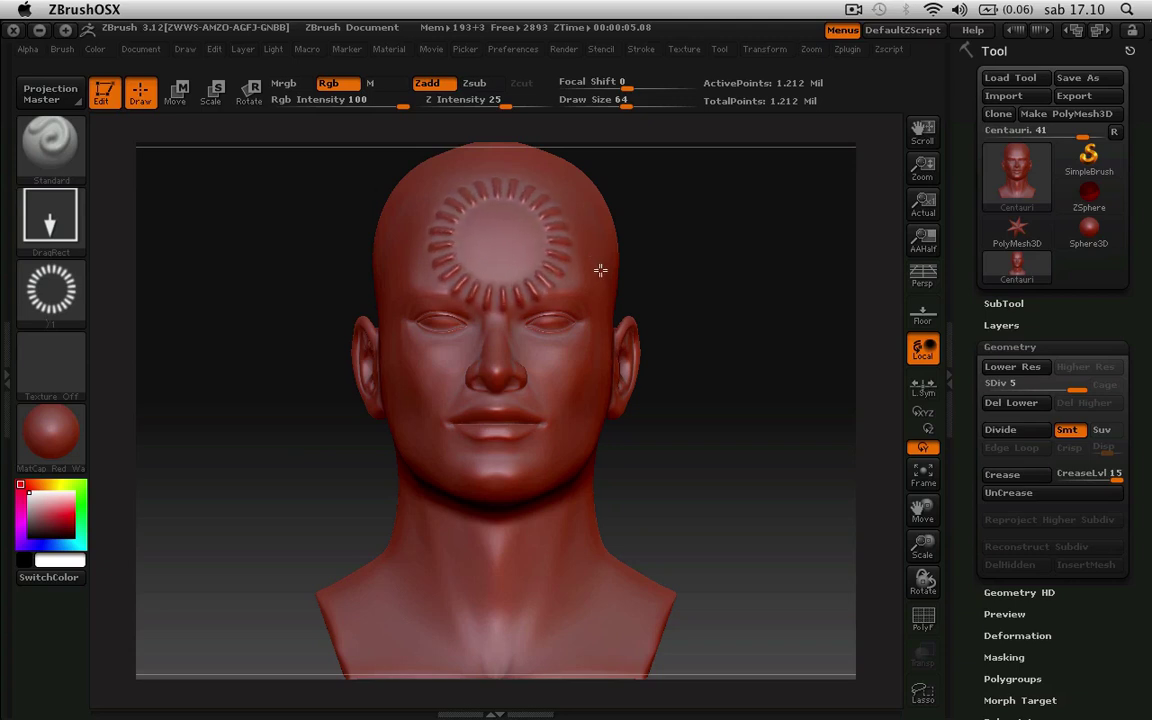
drag(595, 250, 602, 267)
click(50, 290)
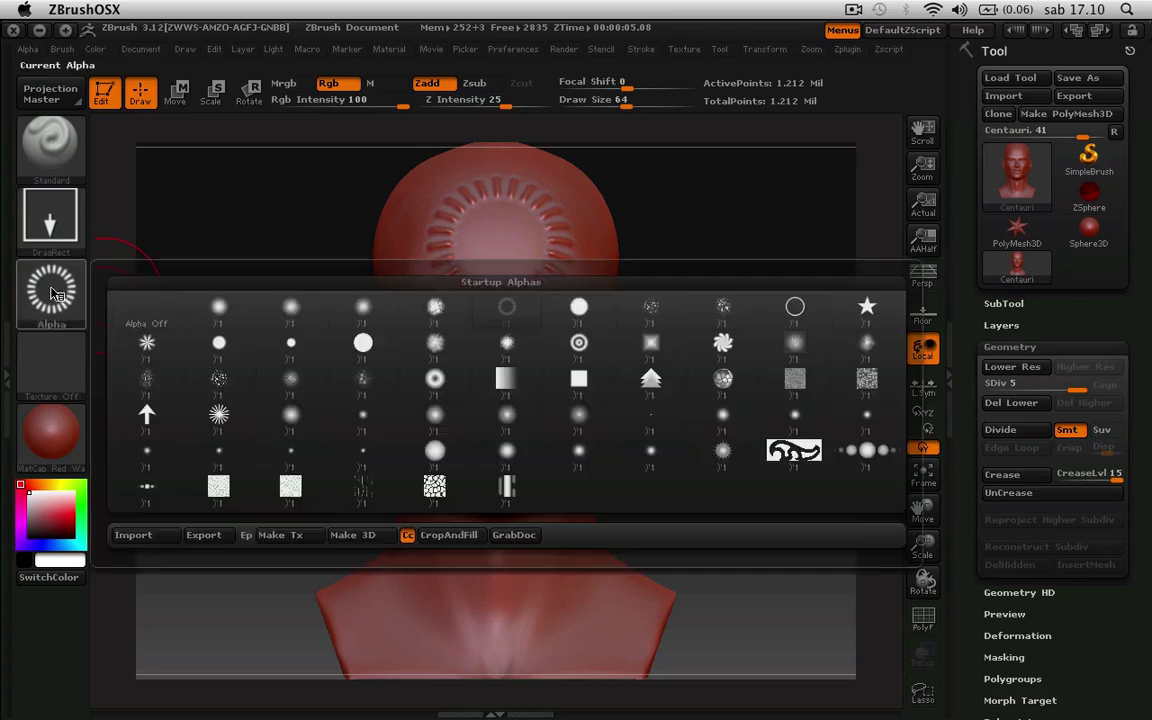
click(219, 381)
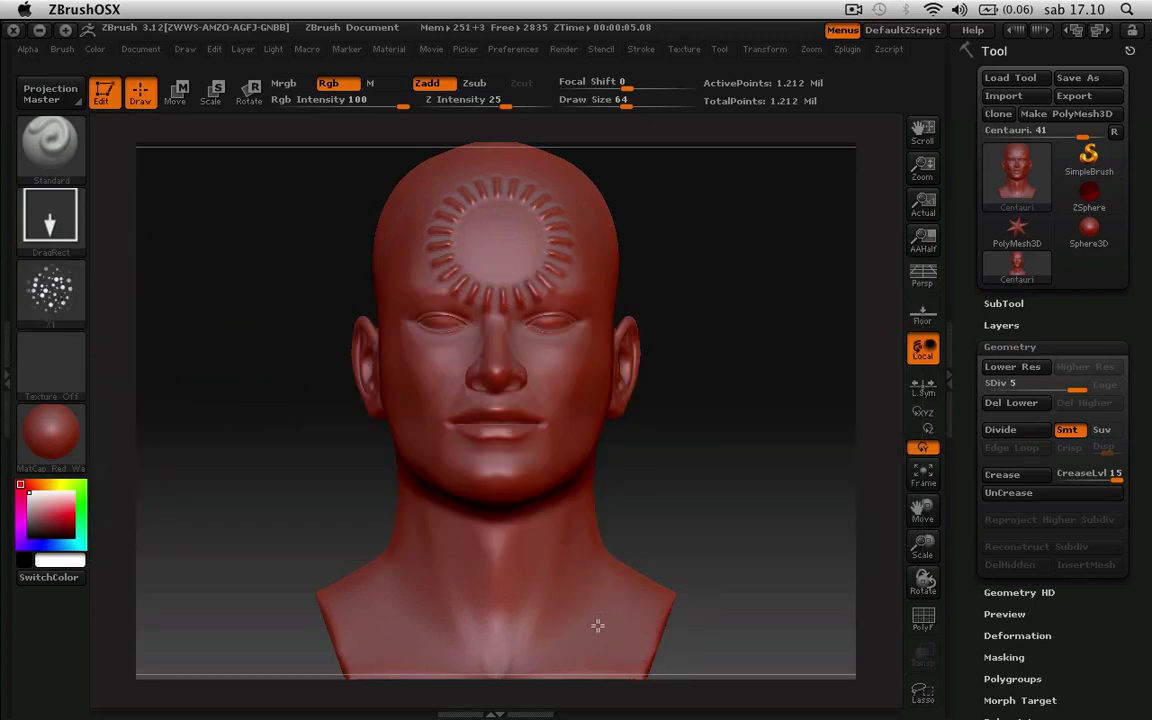
mouse_move(597, 625)
mouse_down()
mouse_move(707, 663)
mouse_move(450, 622)
mouse_move(340, 540)
mouse_up()
drag(572, 512, 592, 563)
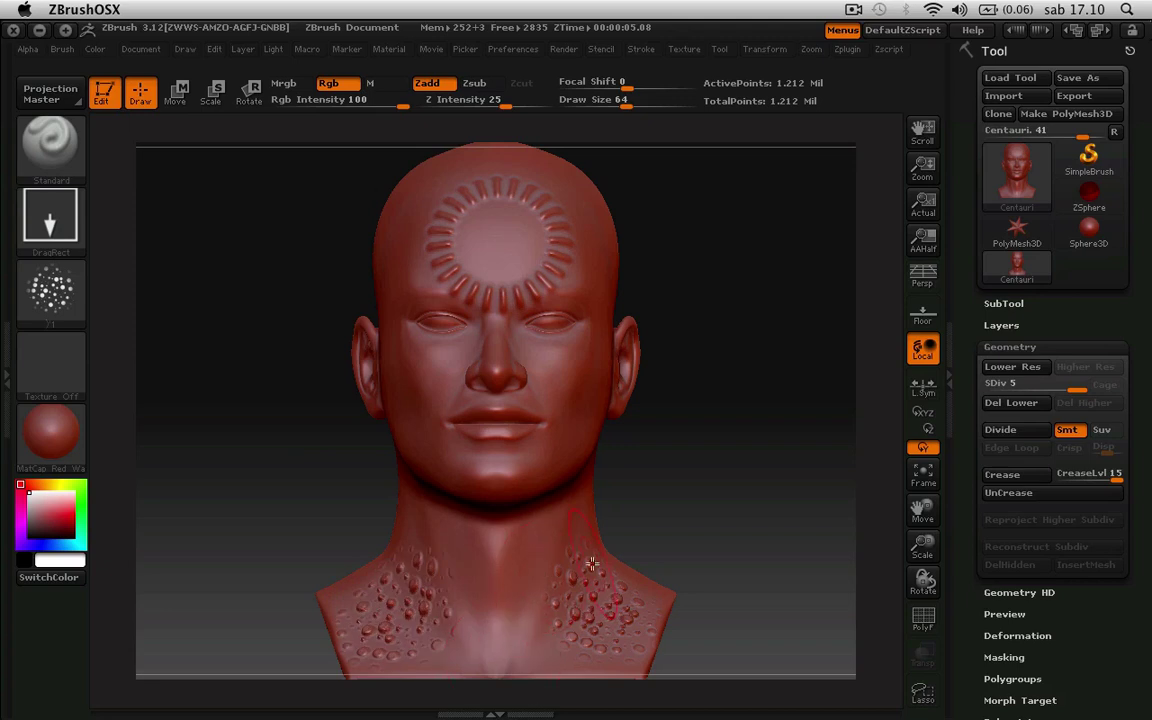
drag(497, 520, 665, 640)
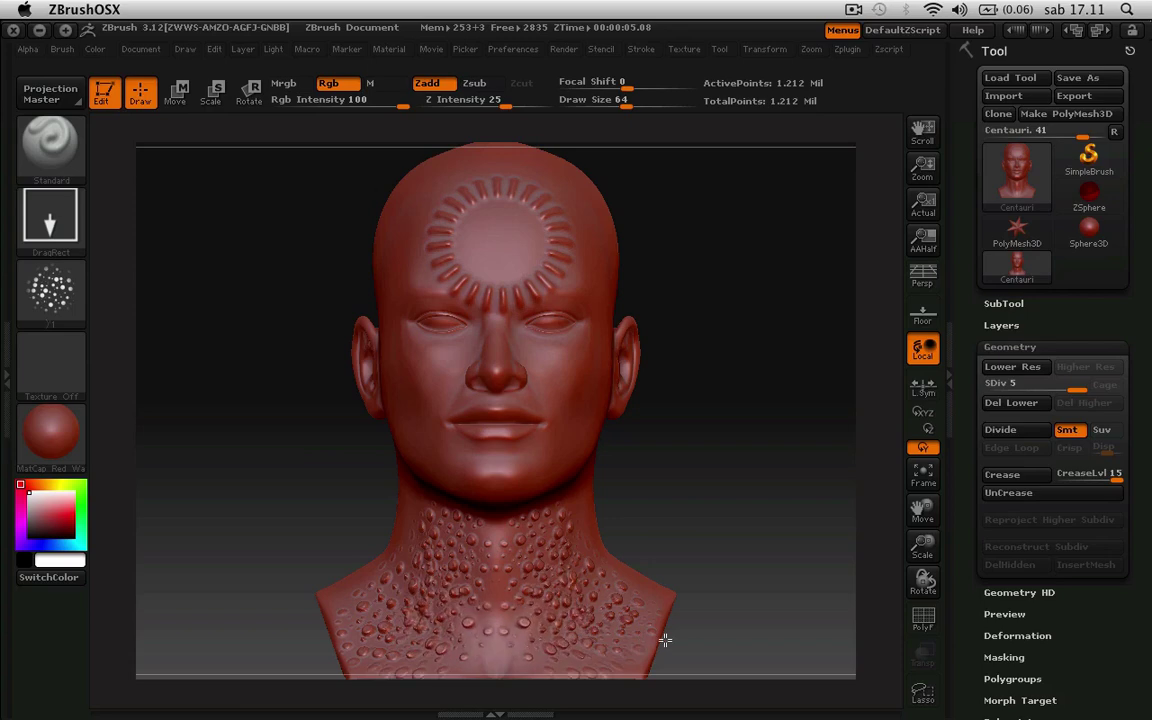
- Sculpt round bumps across the crown and upper back of the skull
mouse_move(744, 354)
mouse_down()
mouse_move(702, 401)
mouse_move(630, 447)
mouse_move(548, 478)
mouse_move(532, 471)
mouse_up()
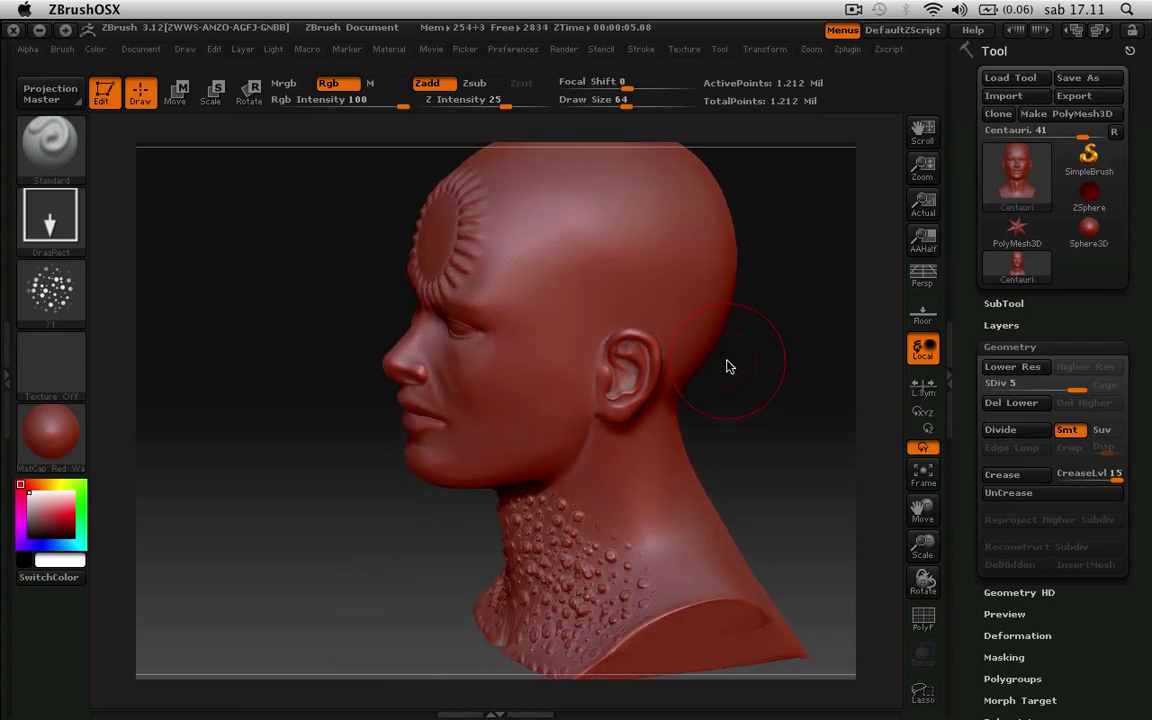
alt+drag(728, 366, 622, 445)
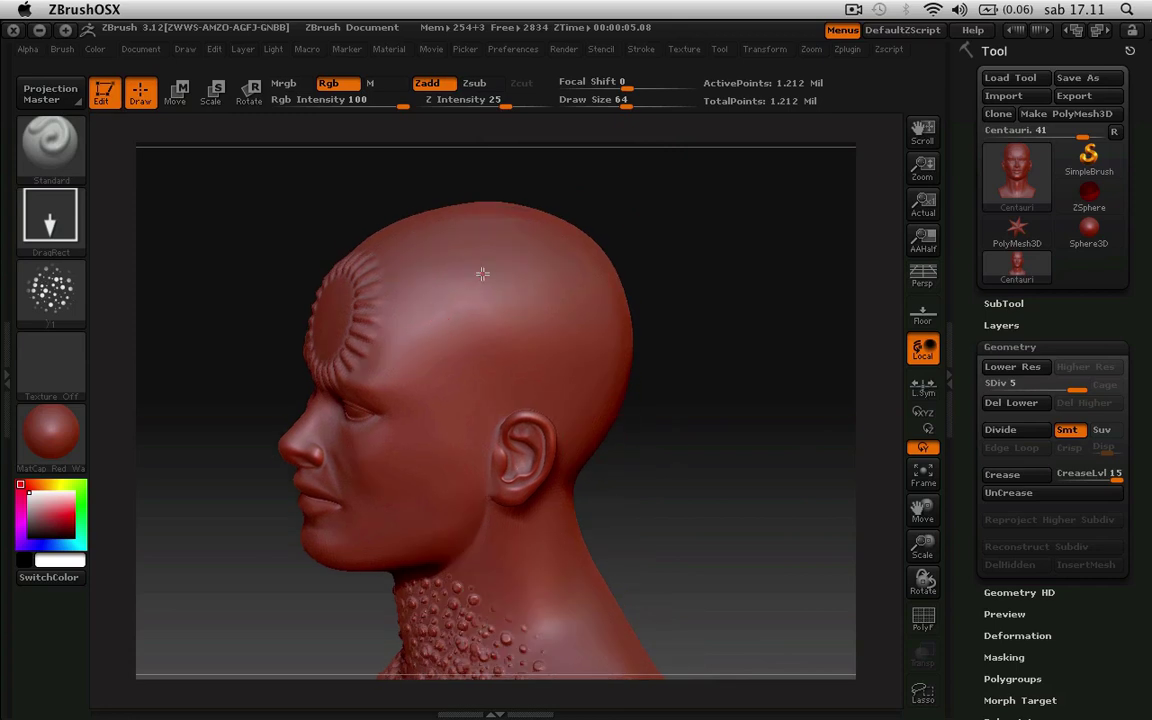
drag(482, 273, 669, 378)
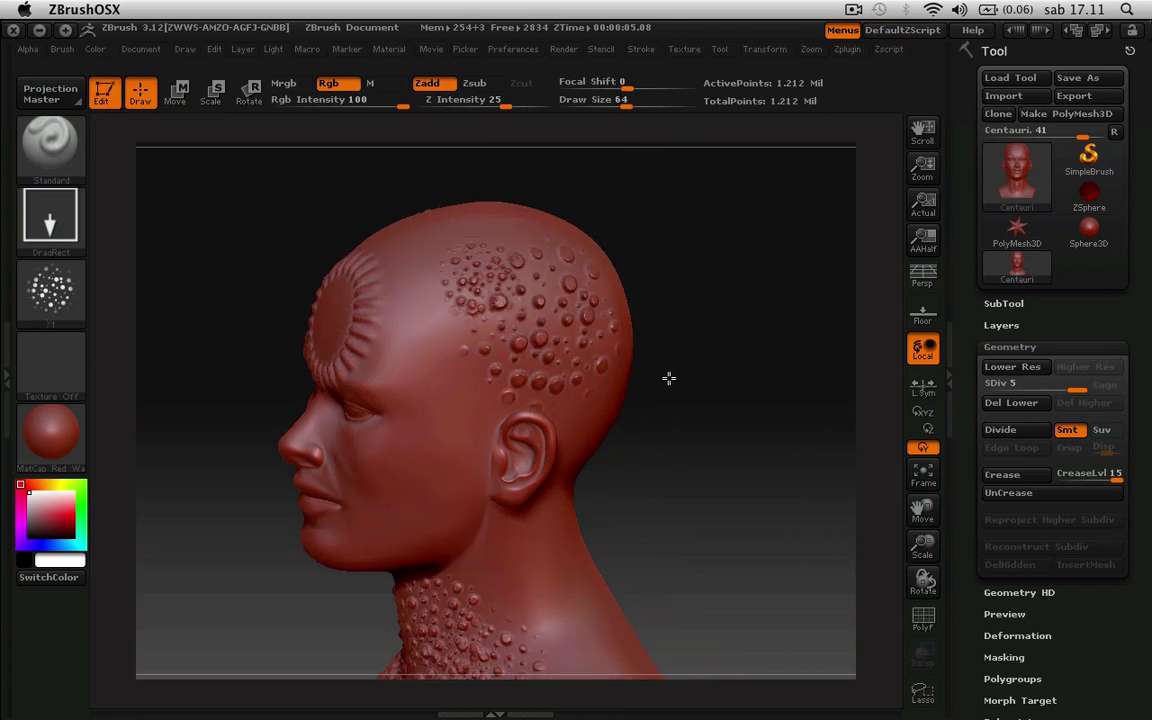
mouse_move(515, 228)
mouse_down()
mouse_move(622, 309)
mouse_move(588, 445)
mouse_up()
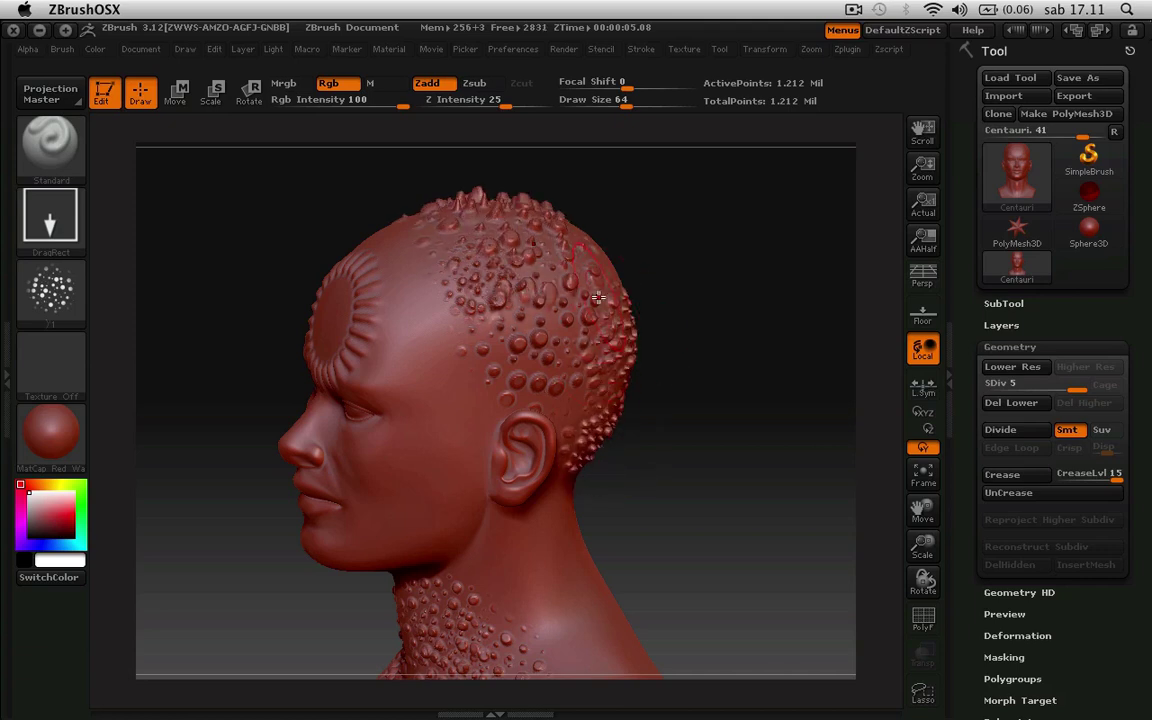
drag(581, 294, 554, 327)
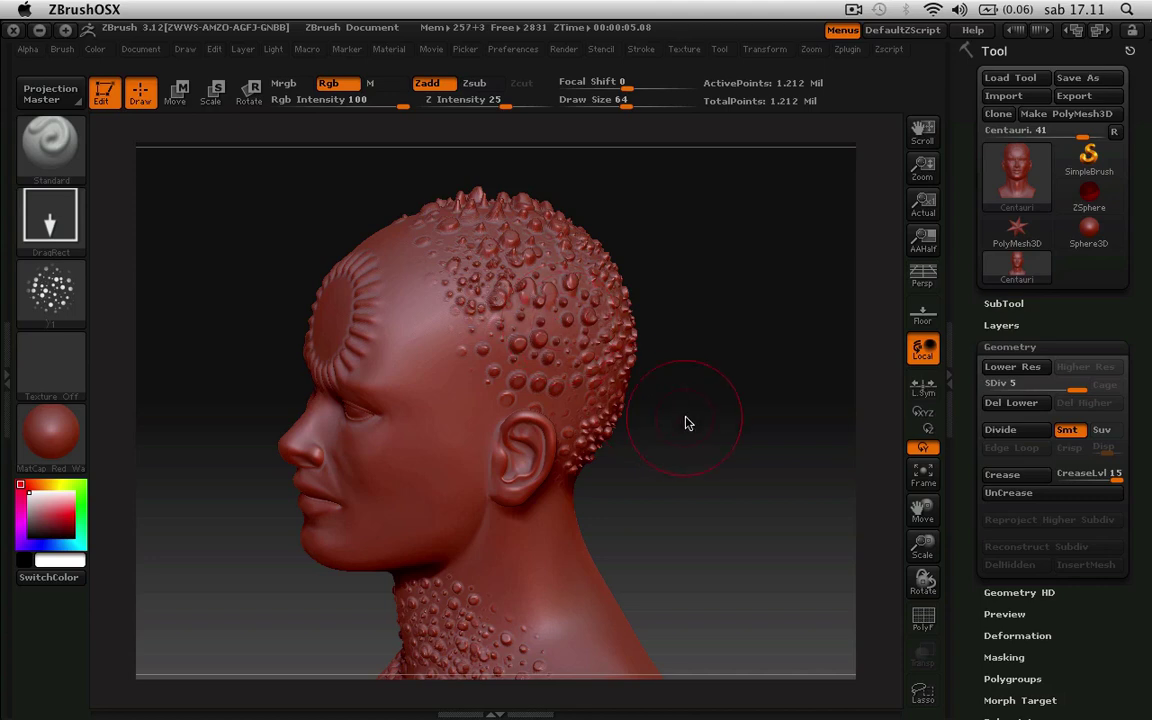
mouse_move(686, 423)
mouse_down()
mouse_move(470, 440)
mouse_move(633, 512)
mouse_move(417, 498)
mouse_up()
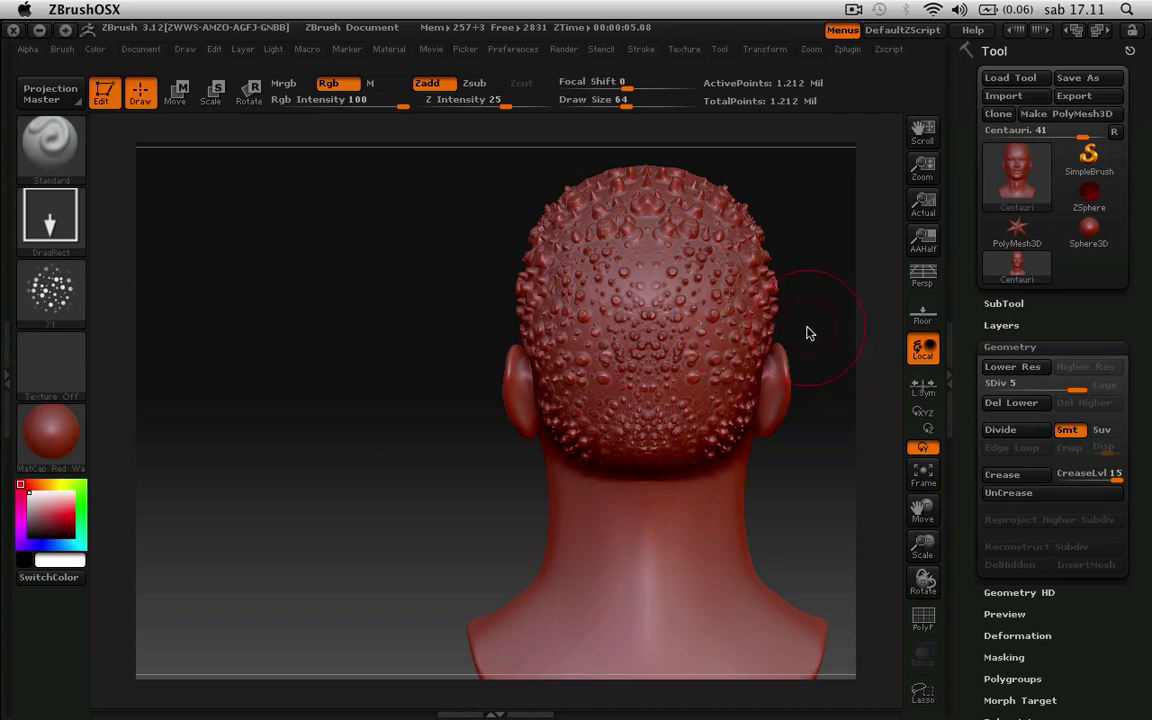
mouse_move(808, 333)
mouse_down()
mouse_move(350, 306)
mouse_move(193, 213)
mouse_up()
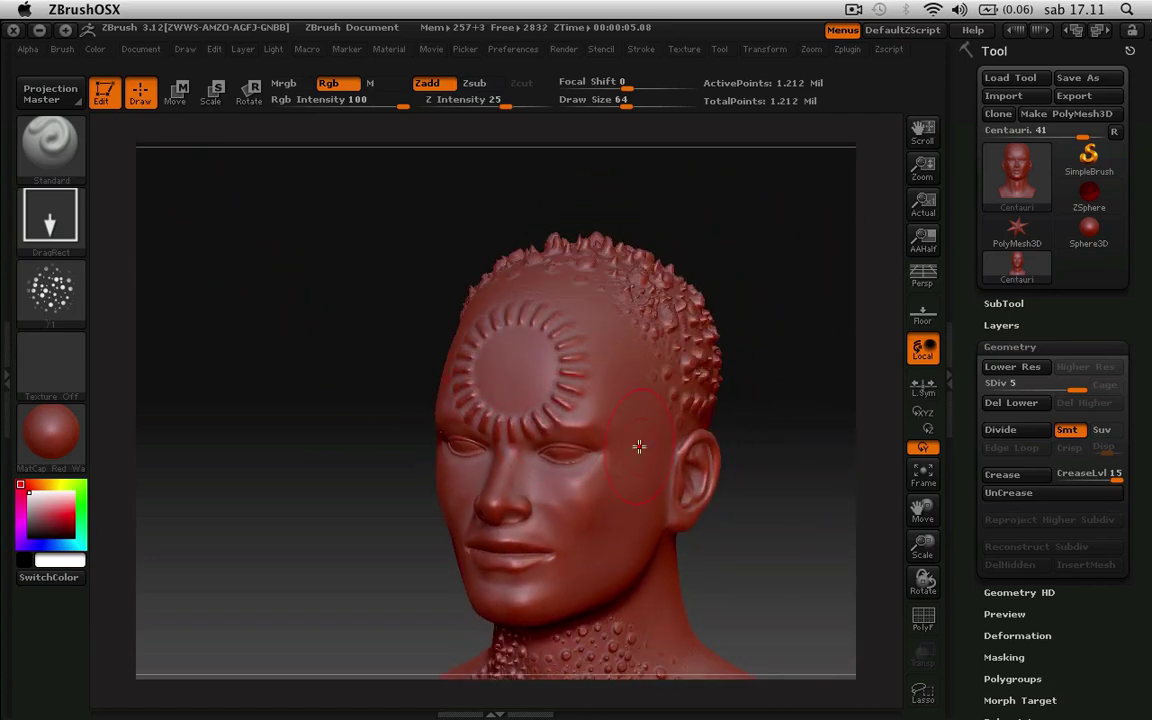
drag(770, 487, 764, 380)
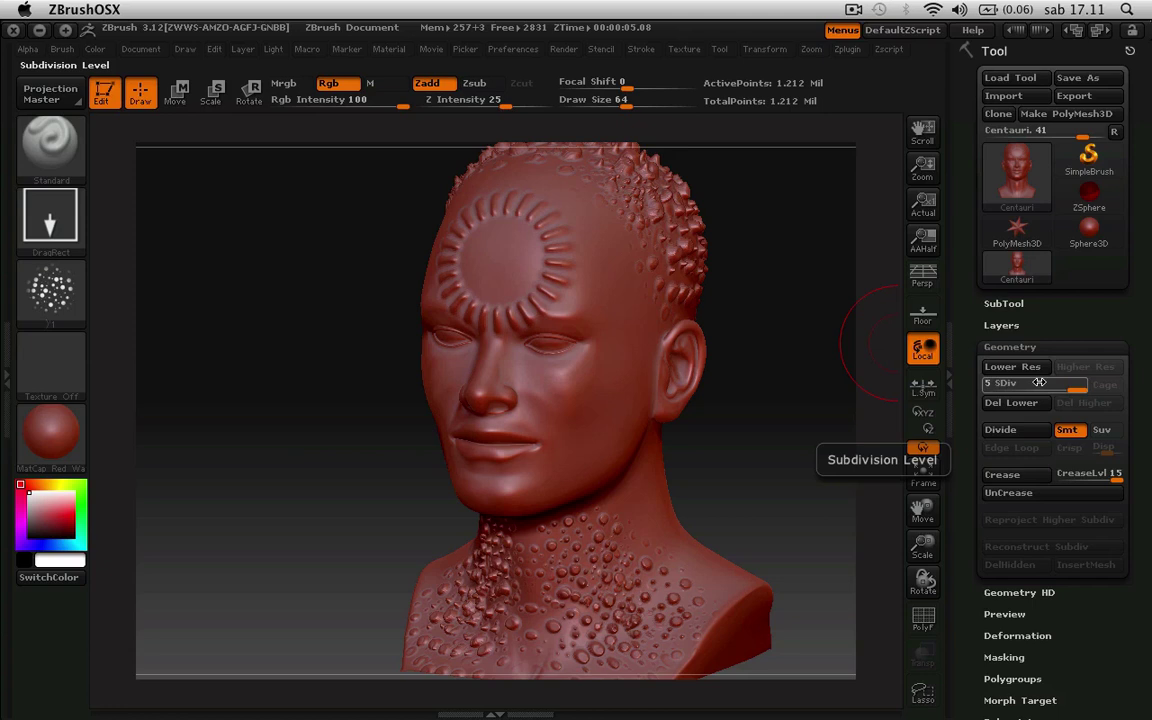
- Drop the head to SDiv 1 and enable Adaptive and SmoothUV for the displacement map
drag(1040, 383, 982, 391)
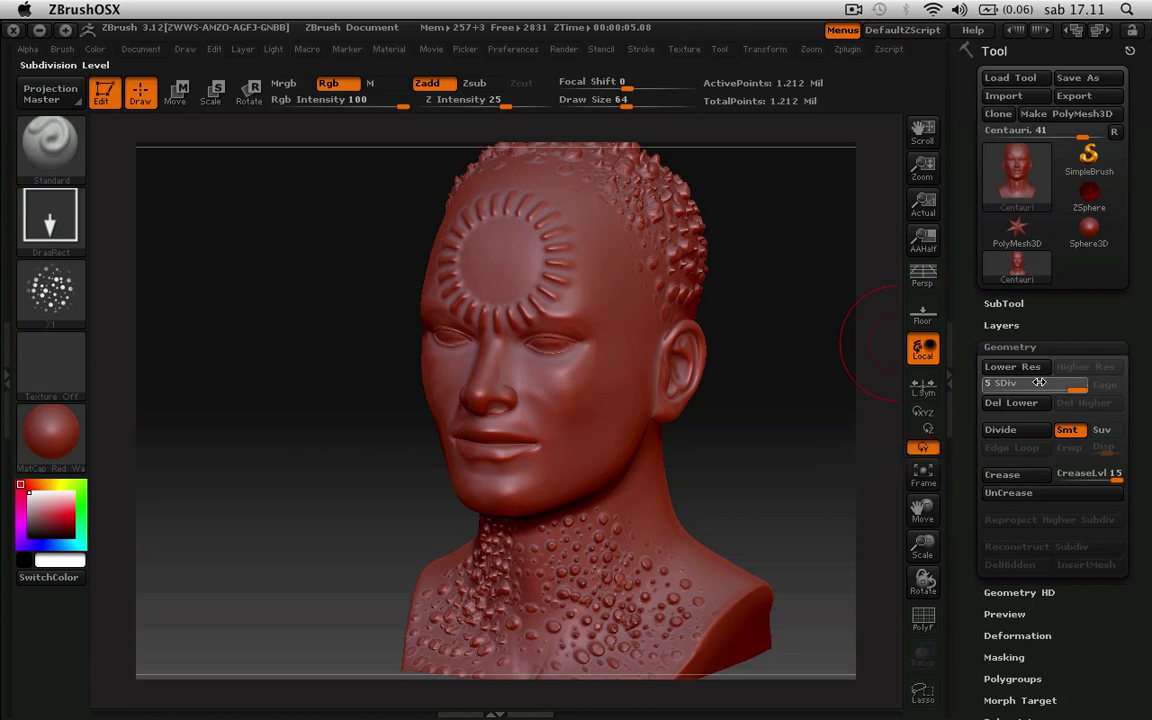
click(999, 347)
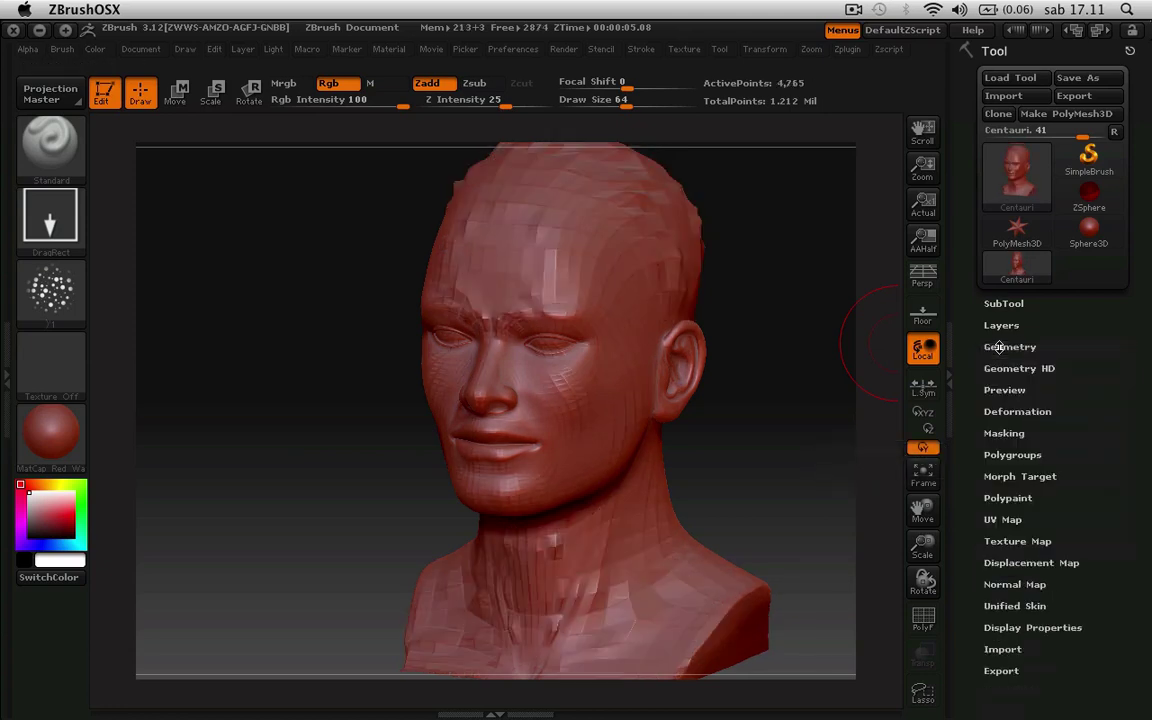
click(1040, 562)
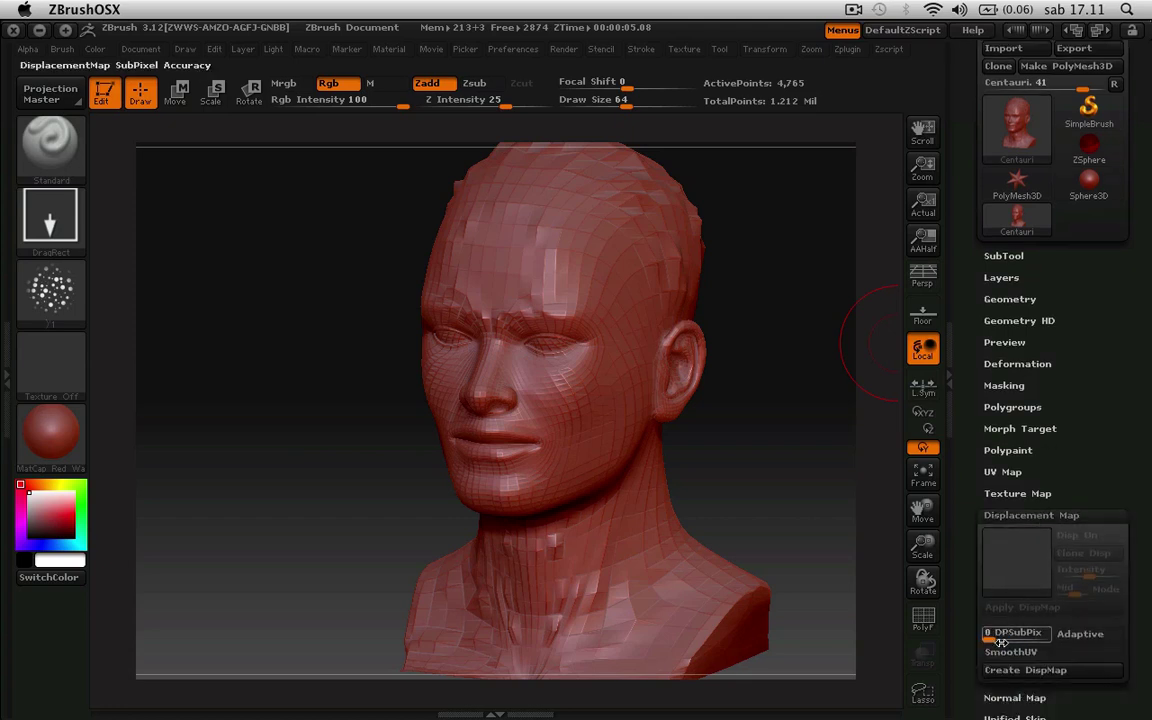
click(1082, 643)
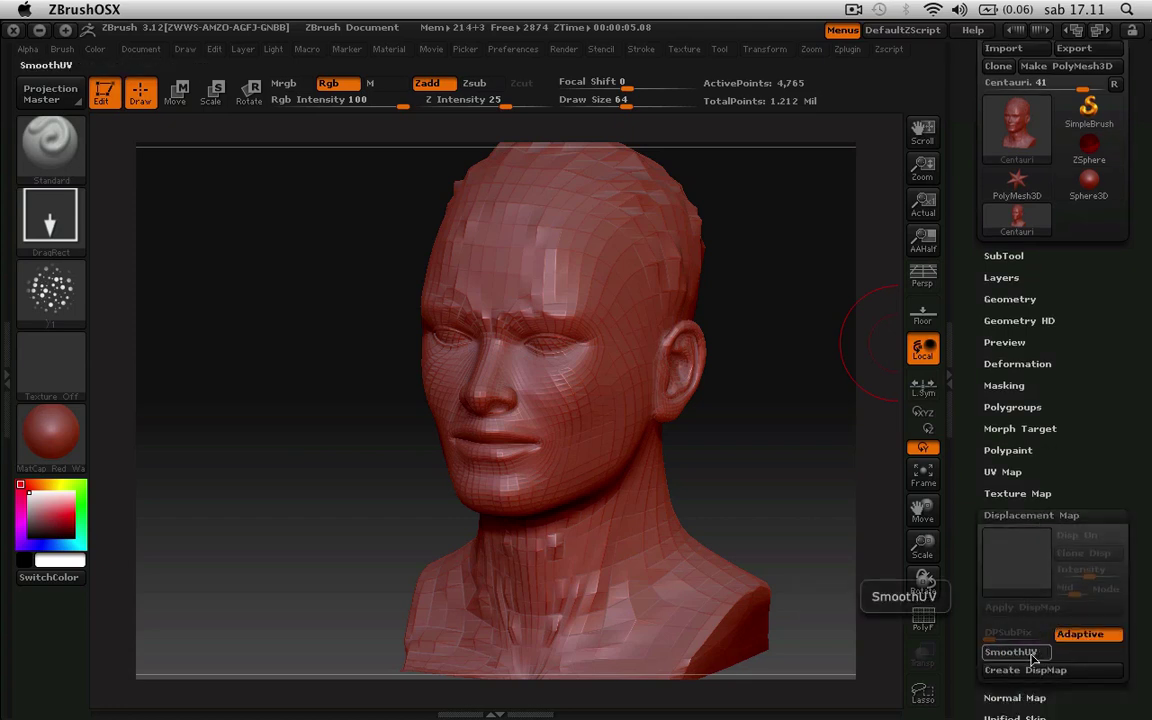
click(1031, 653)
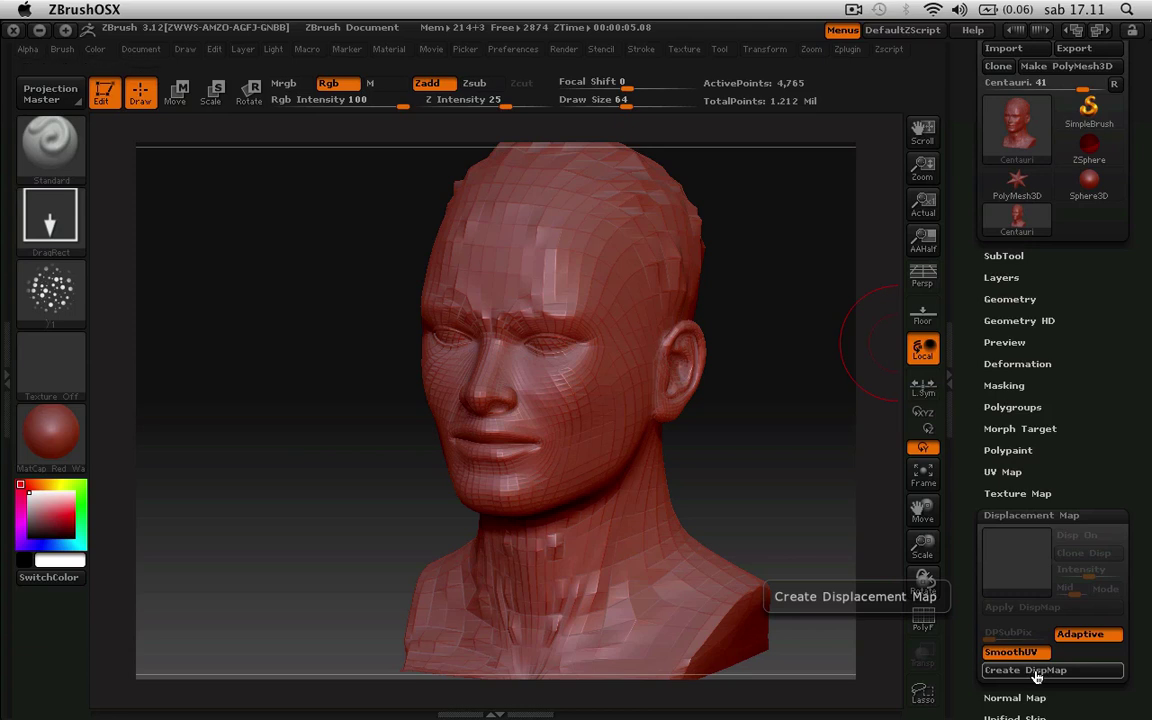
- Create the 1024×1024 displacement map and clone it into the alpha slot
click(1035, 677)
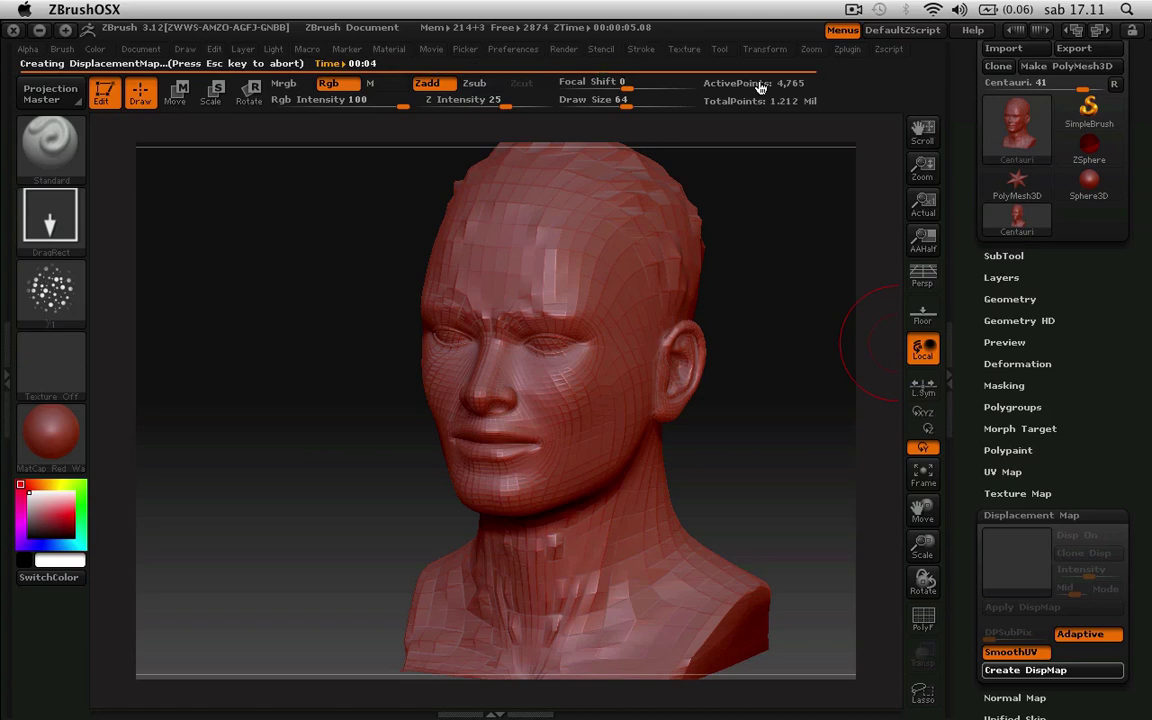
click(1021, 560)
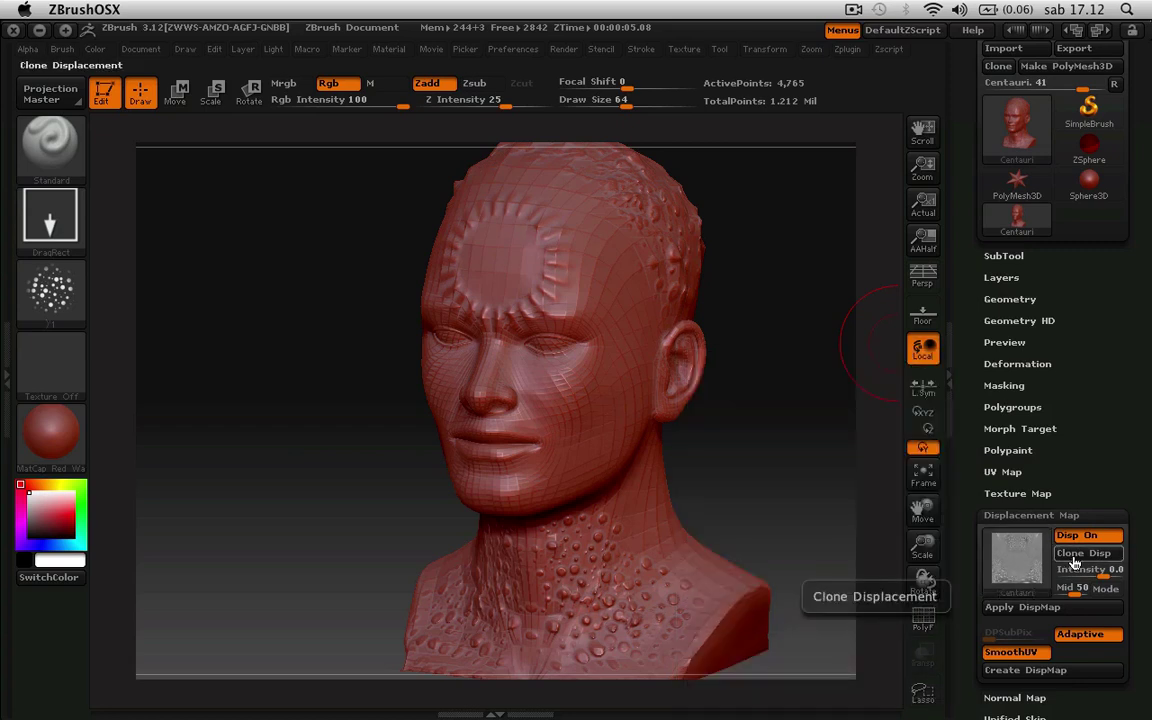
click(1073, 554)
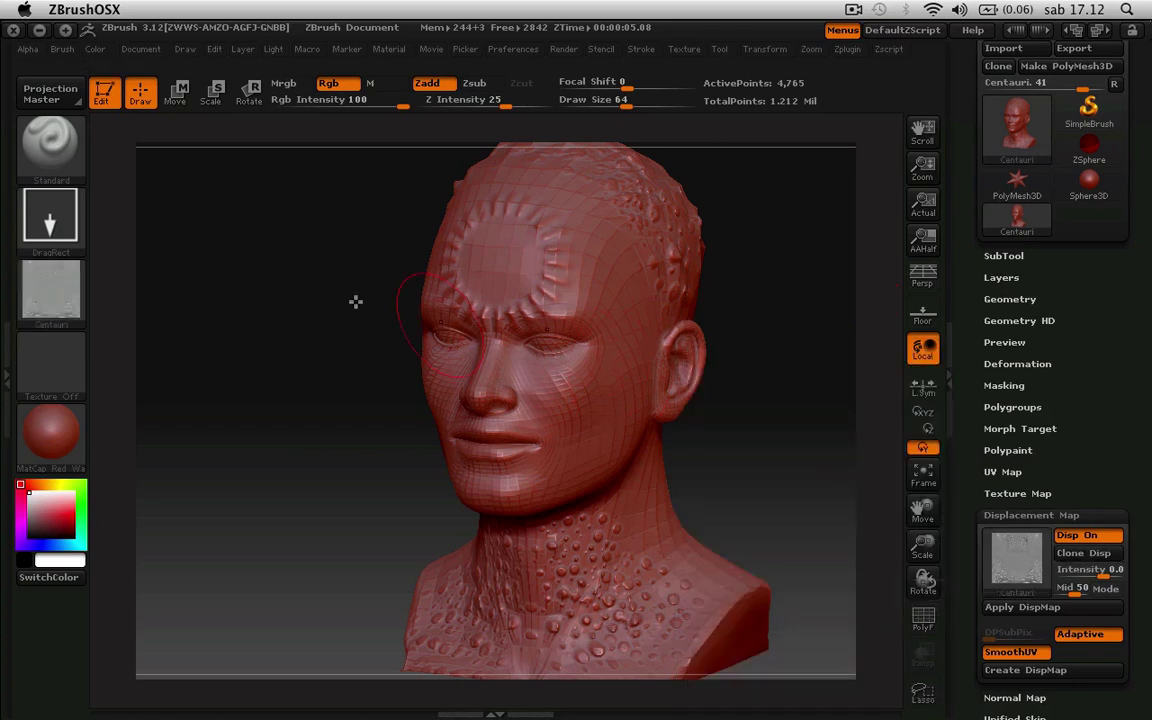
- Export the displacement alpha as PSD image Centauri, overwriting the old file, then launch Cinema 4D
click(28, 49)
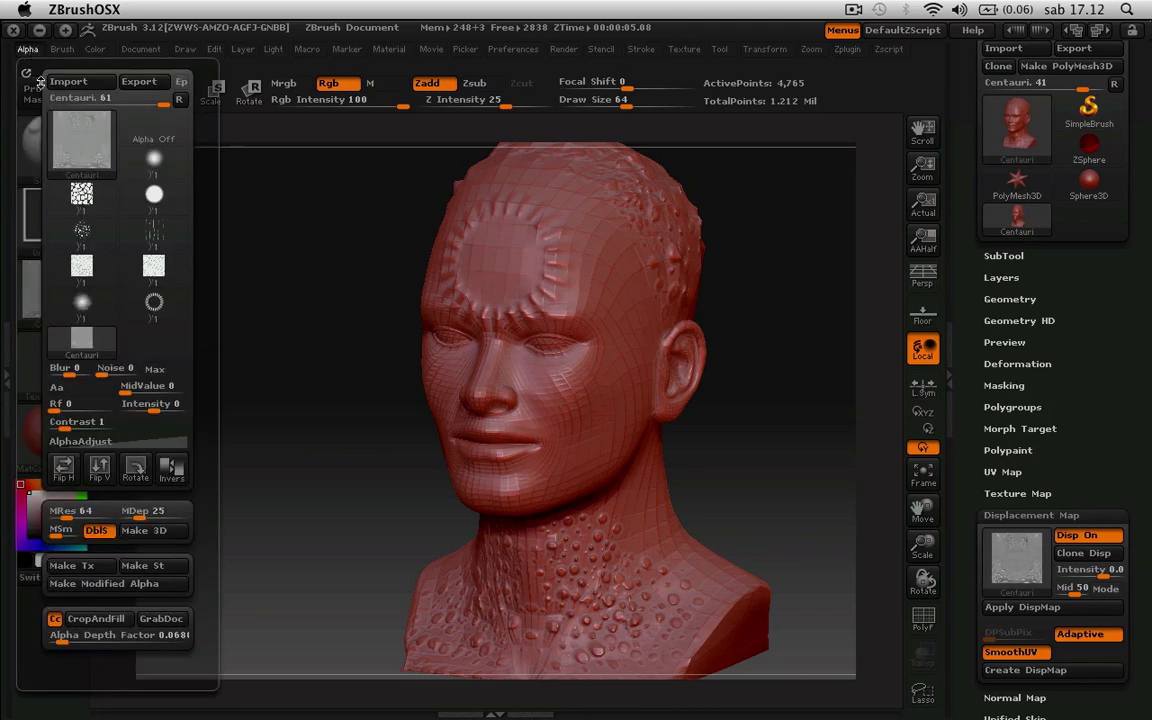
click(130, 86)
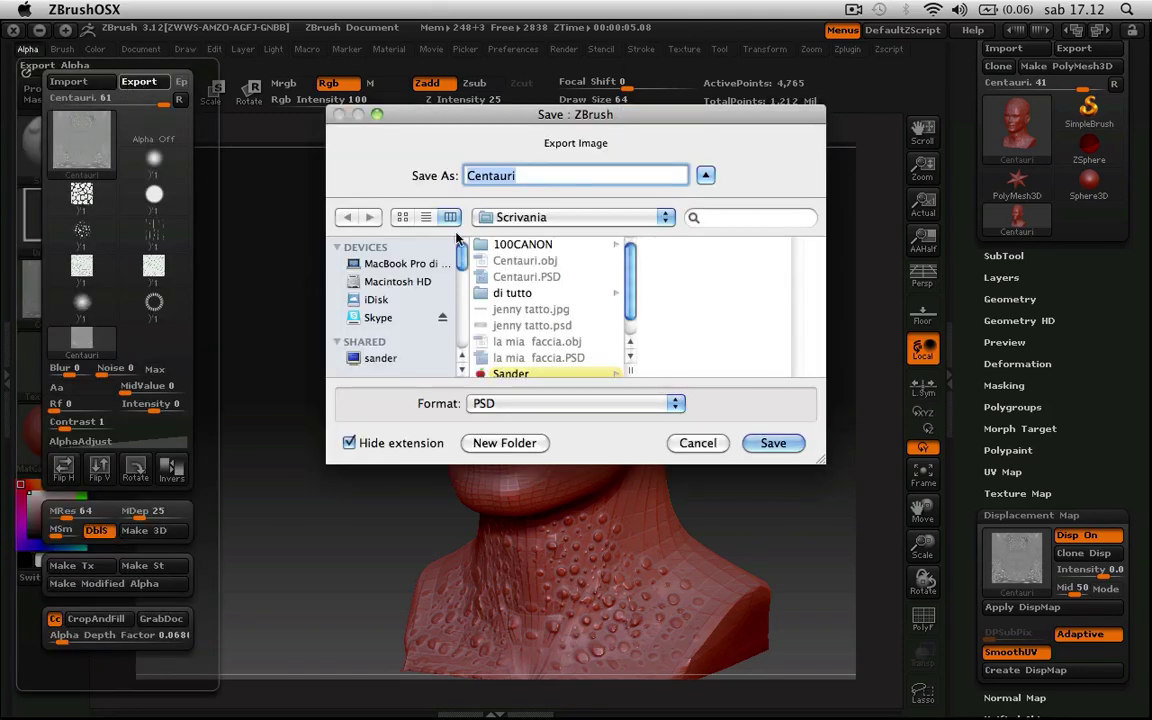
click(497, 405)
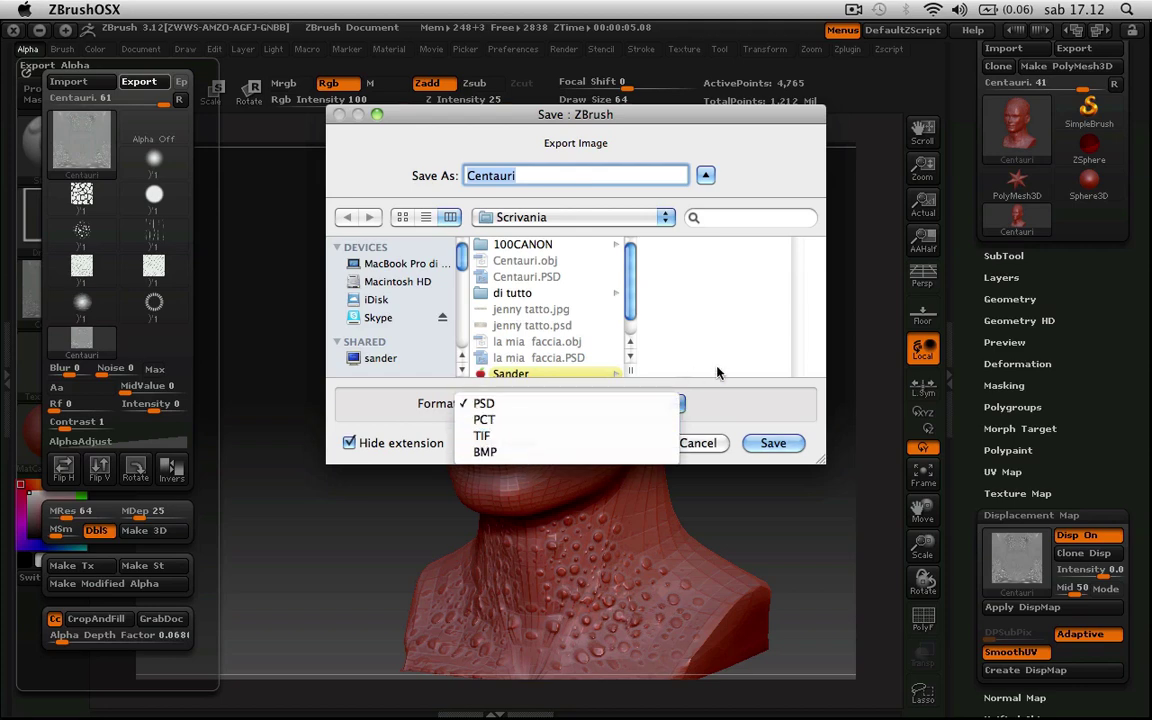
click(740, 407)
click(770, 443)
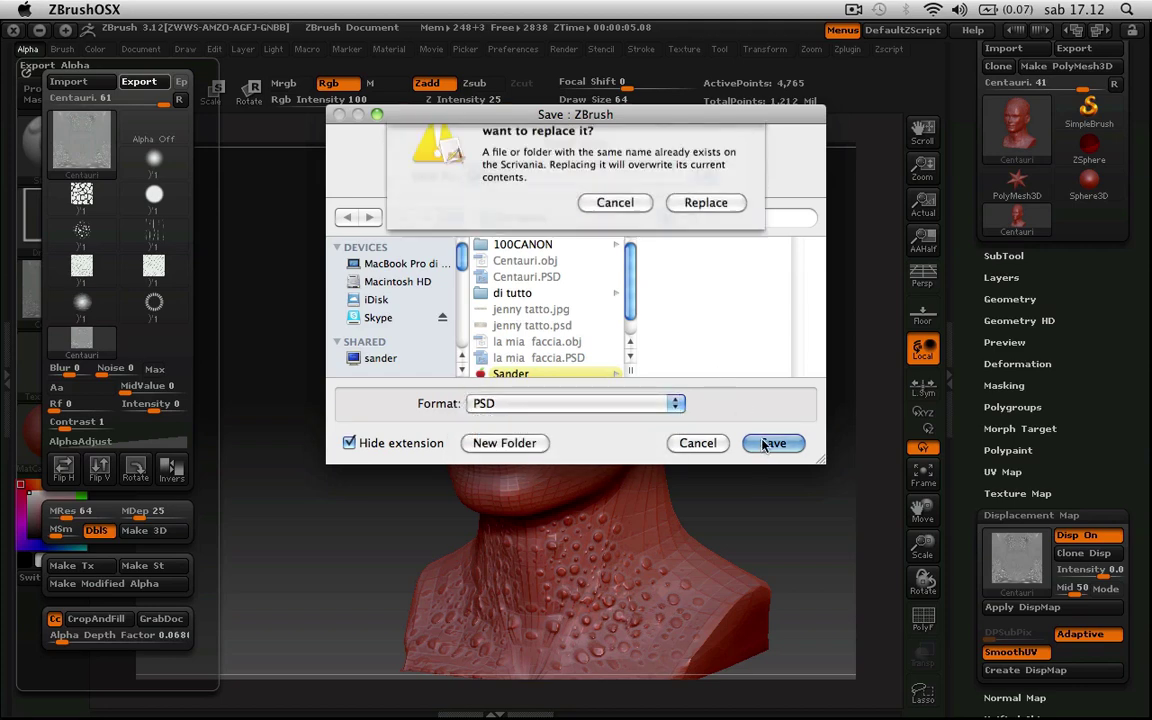
click(703, 233)
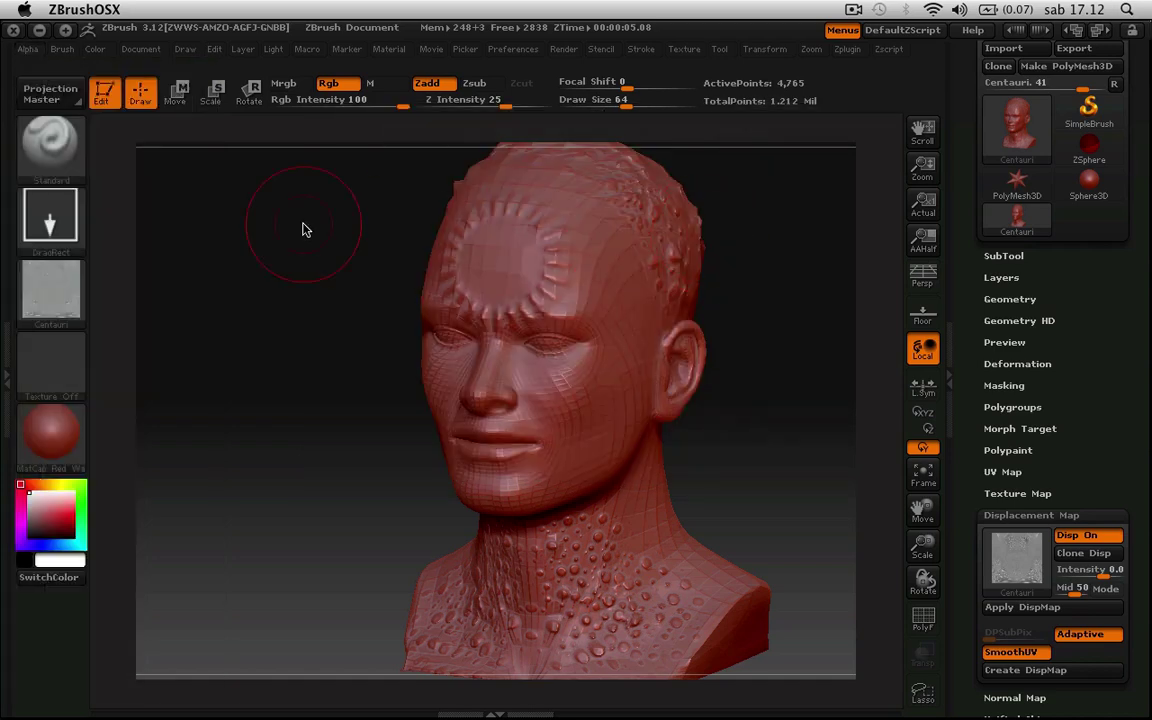
mouse_move(302, 715)
click(302, 690)
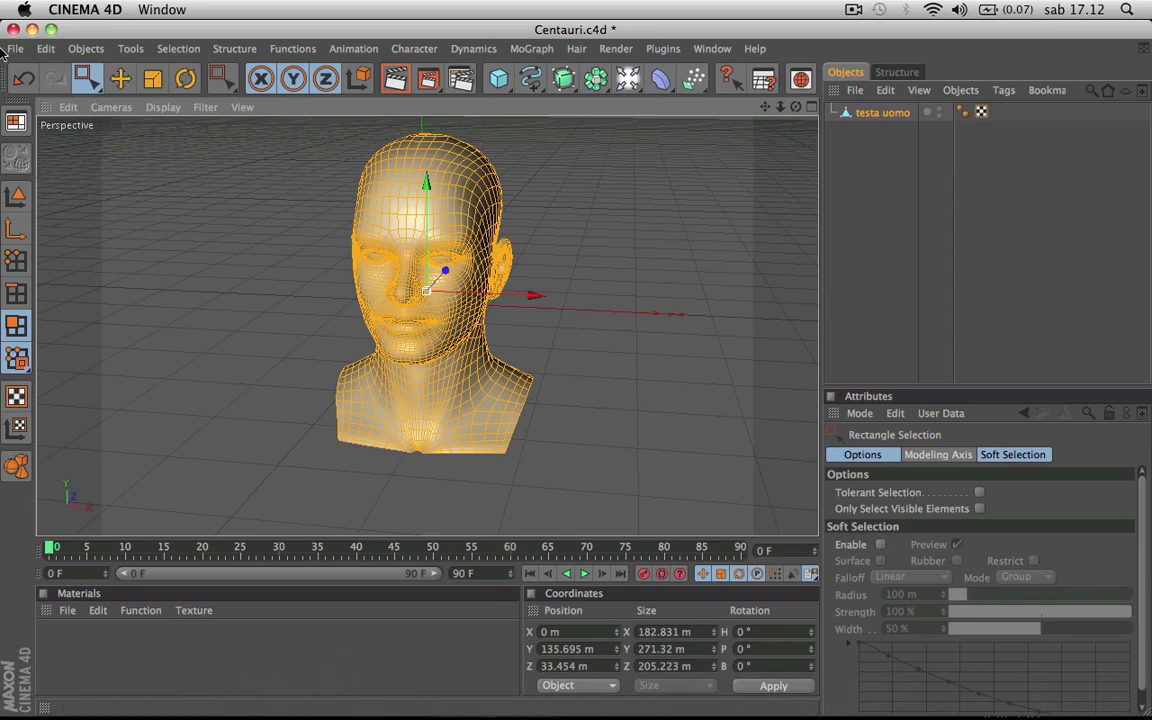
- Close the current Centauri.c4d project
click(10, 49)
click(37, 147)
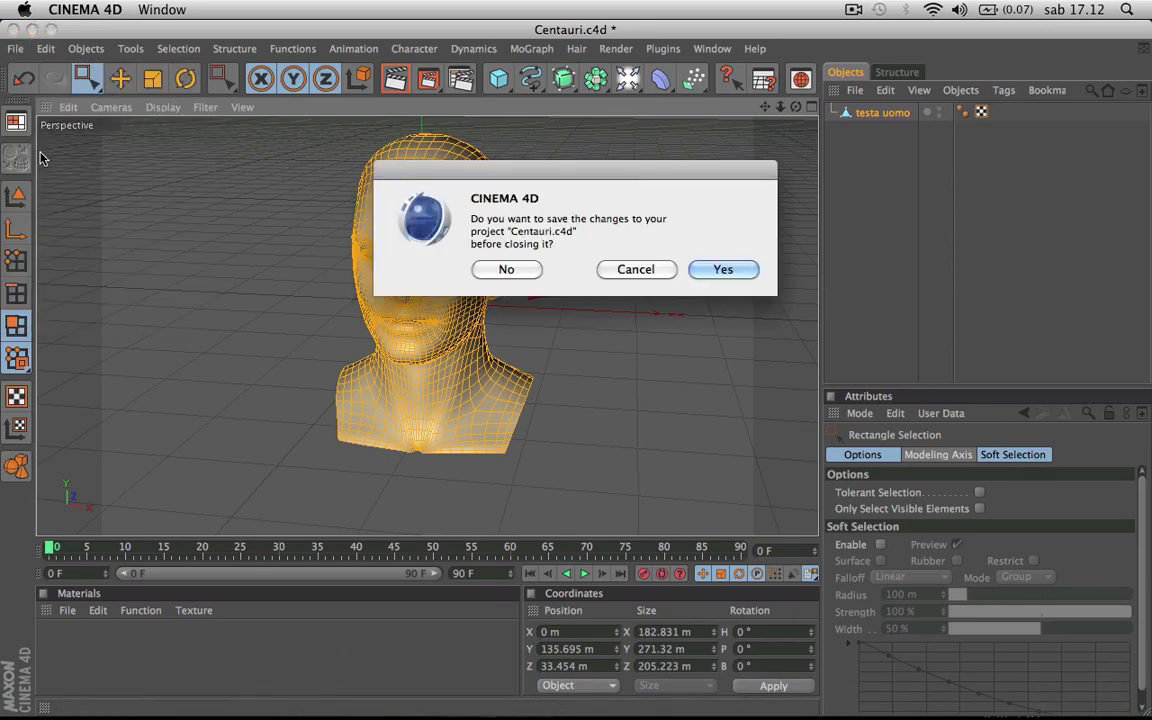
click(505, 267)
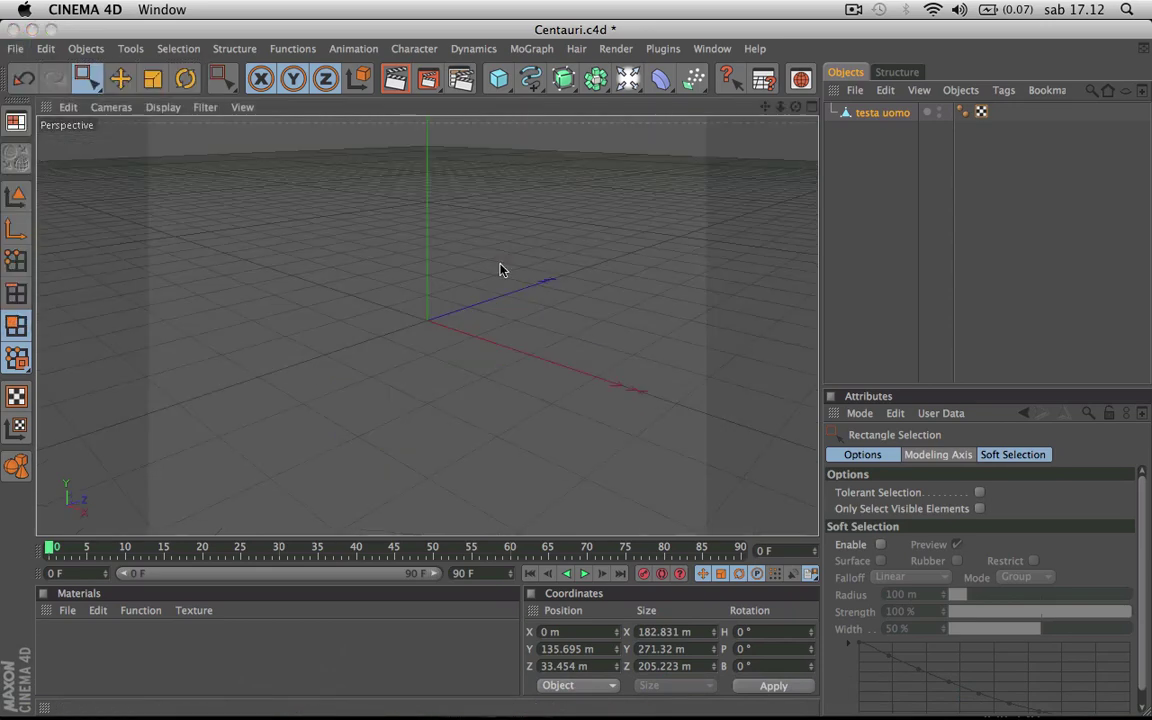
- Open Centauri.obj in a new scene and create a new material Mat for editing
click(17, 50)
click(58, 88)
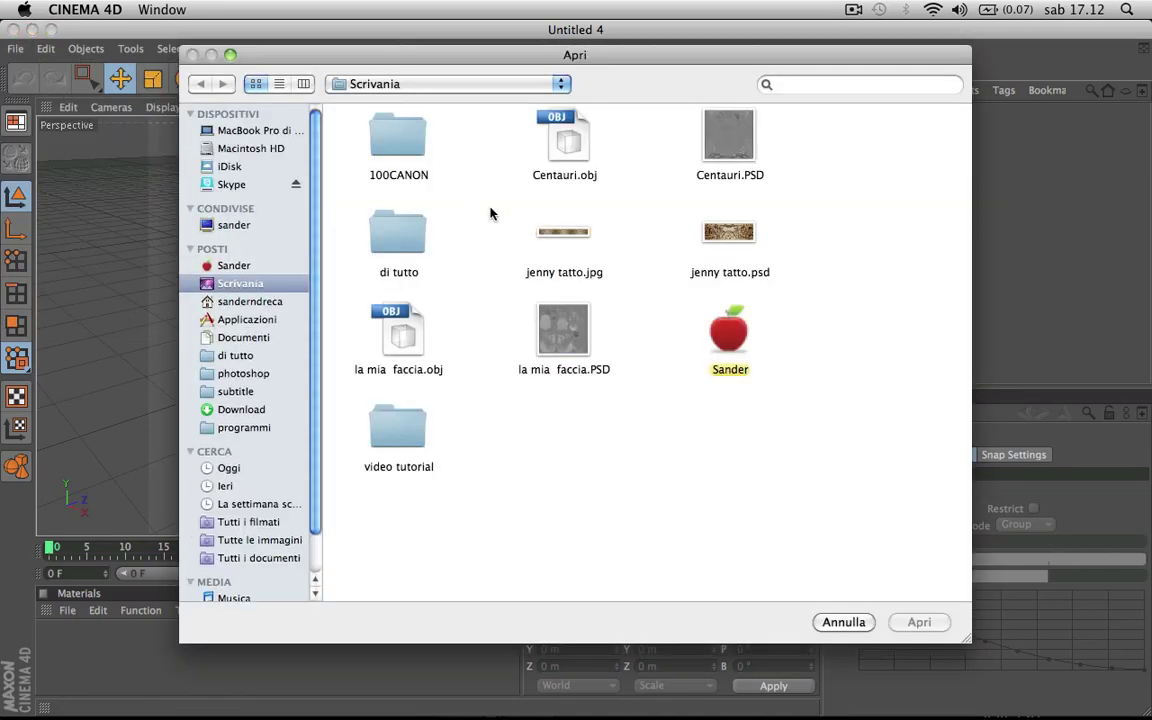
click(590, 148)
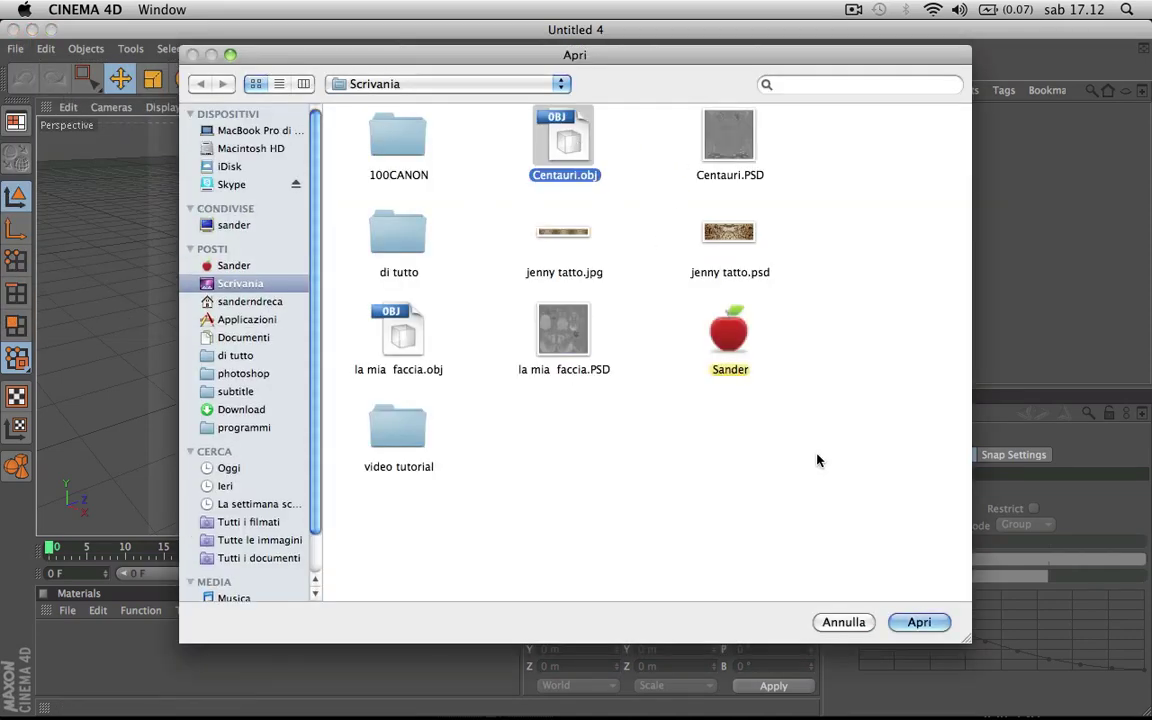
click(919, 622)
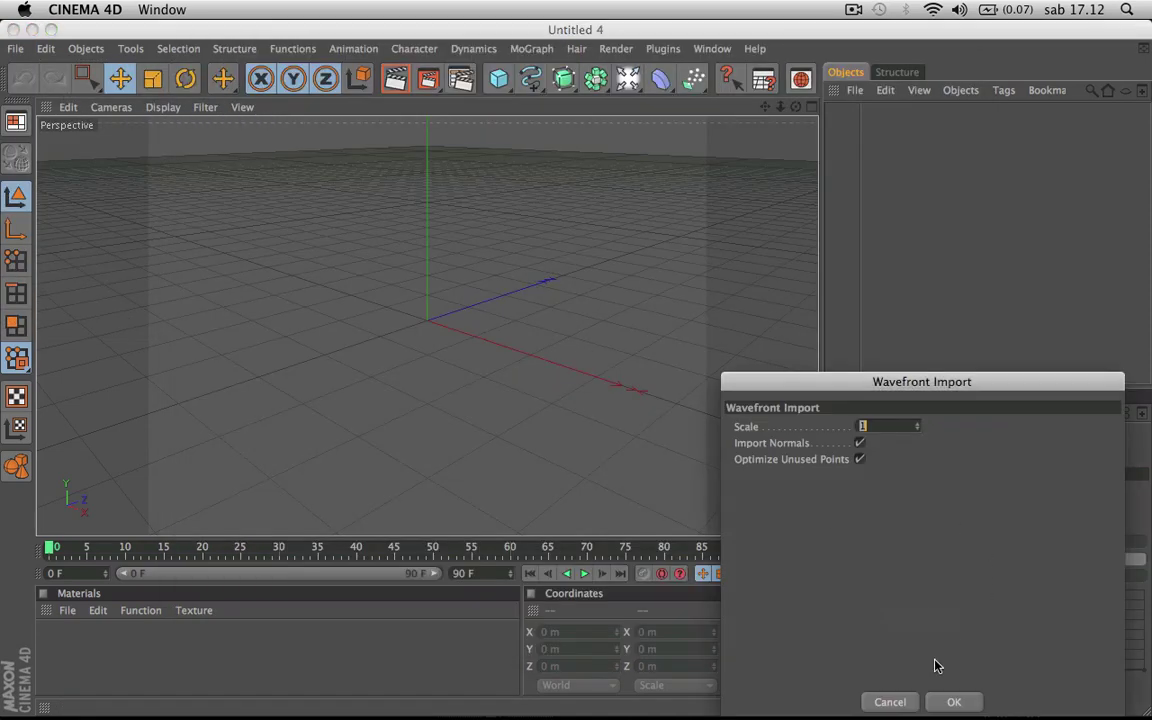
click(953, 701)
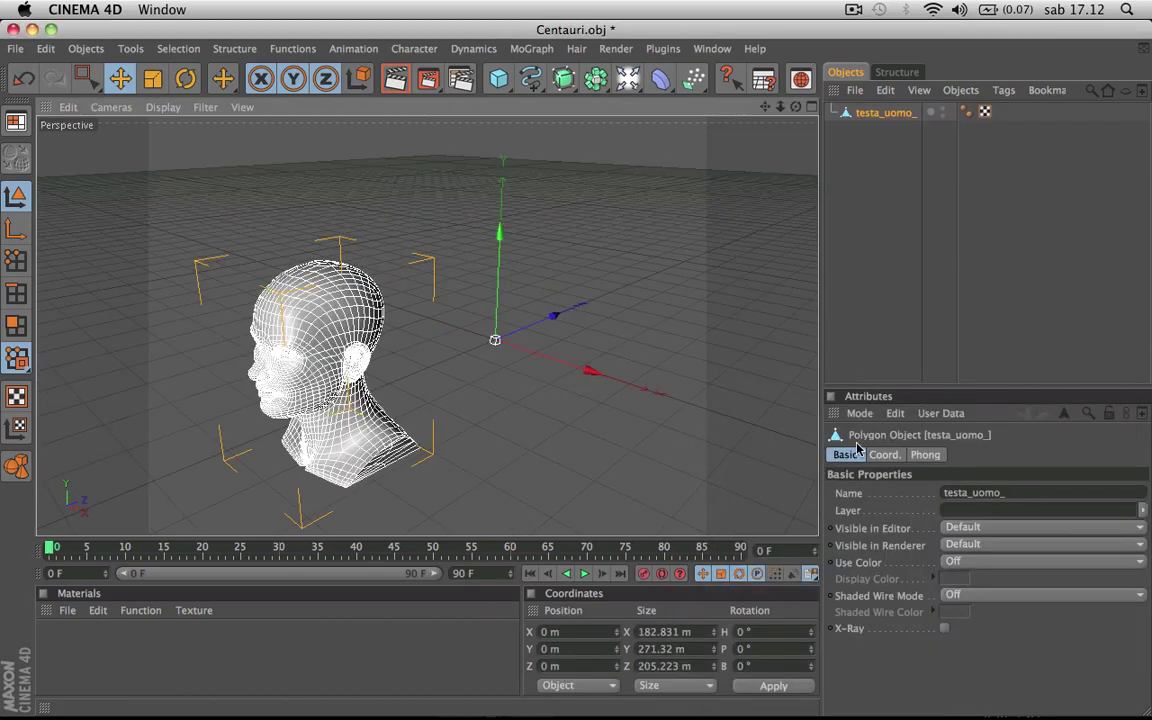
double_click(85, 638)
double_click(70, 640)
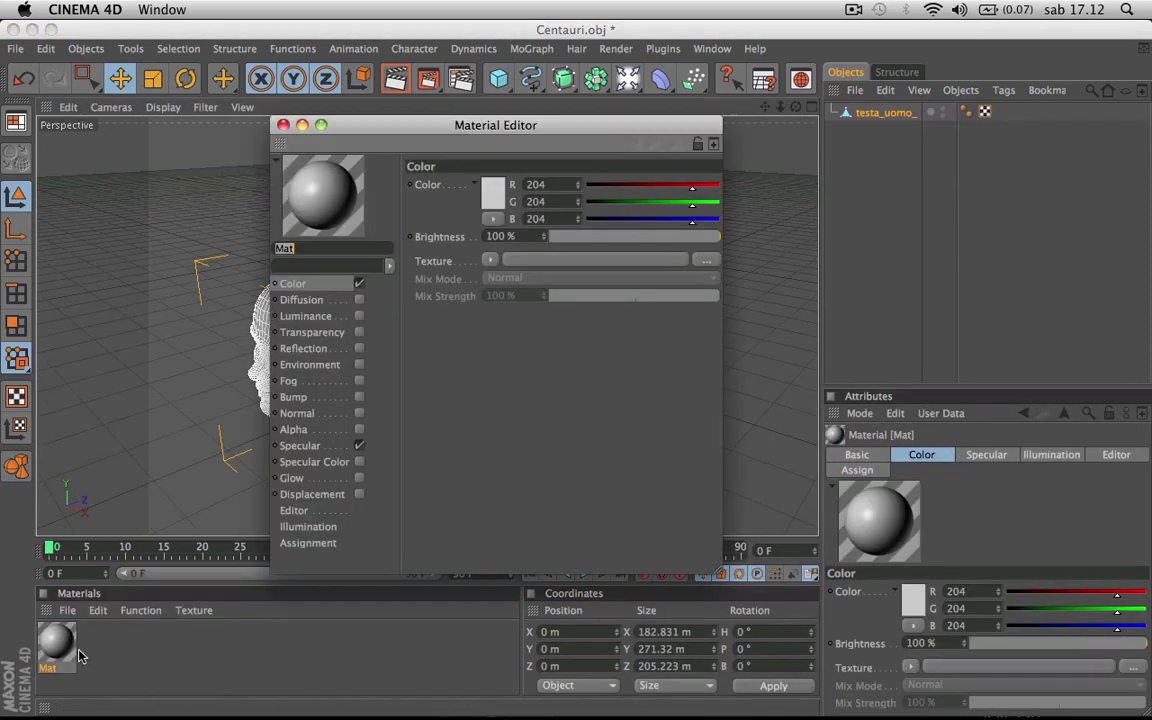
- Enable displacement on Mat and load Centauri.PSD as its displacement texture
click(360, 496)
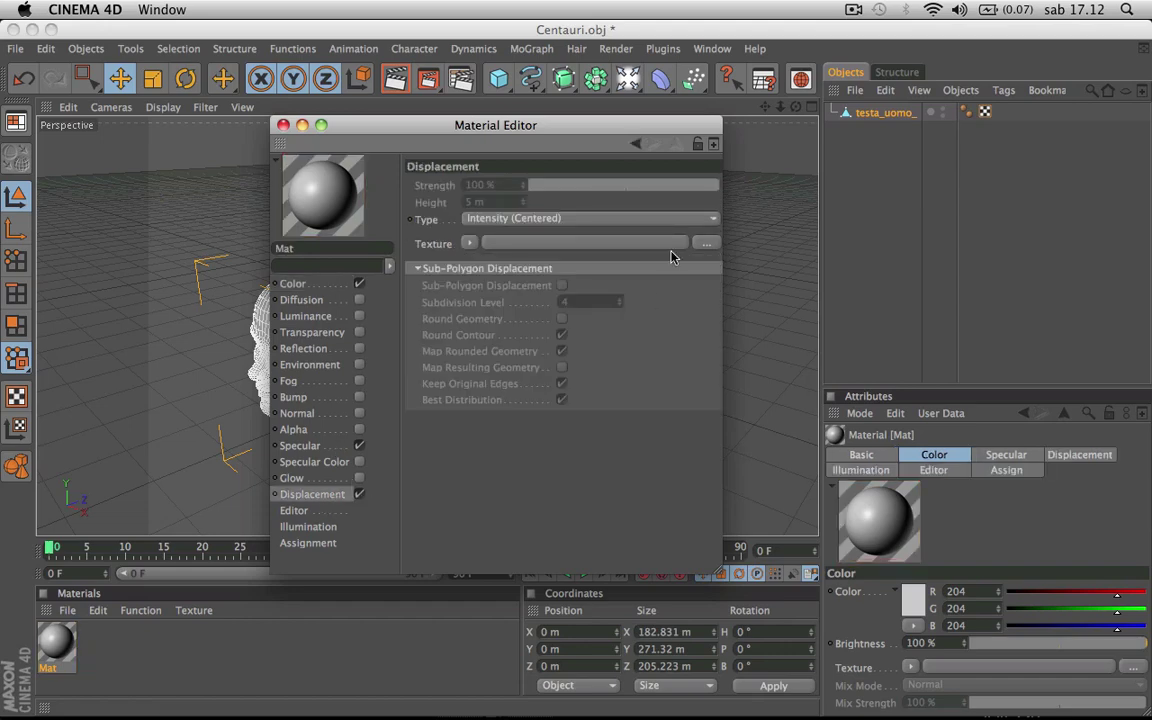
click(707, 243)
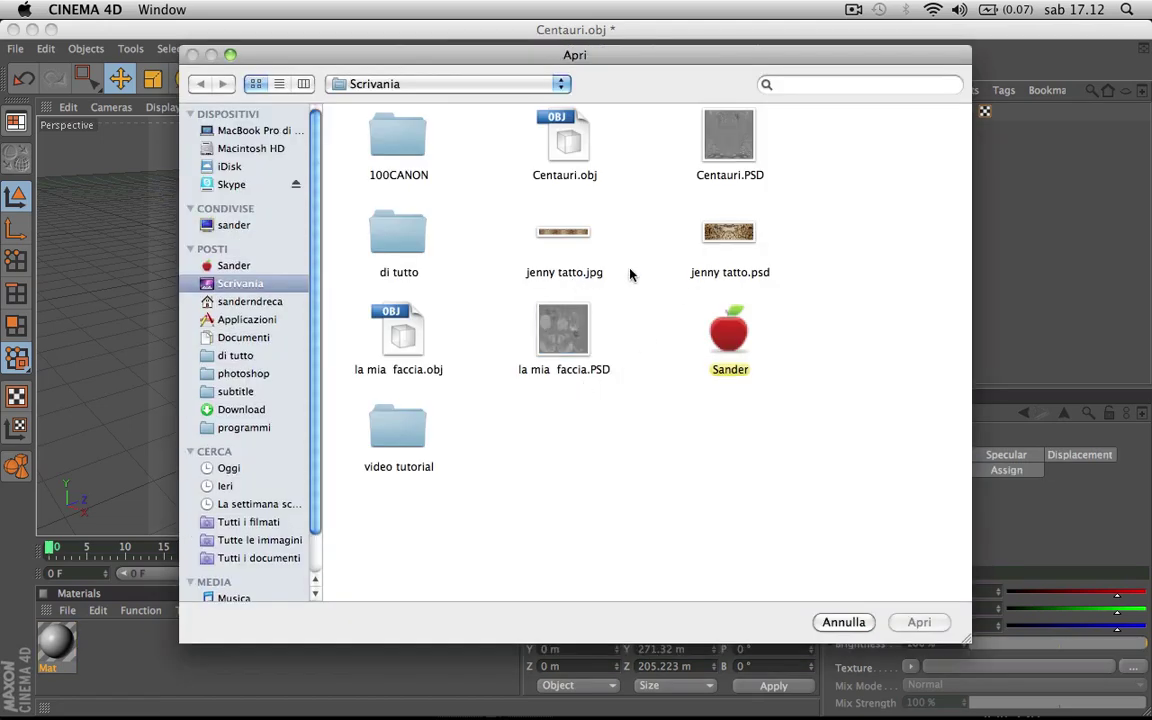
click(728, 128)
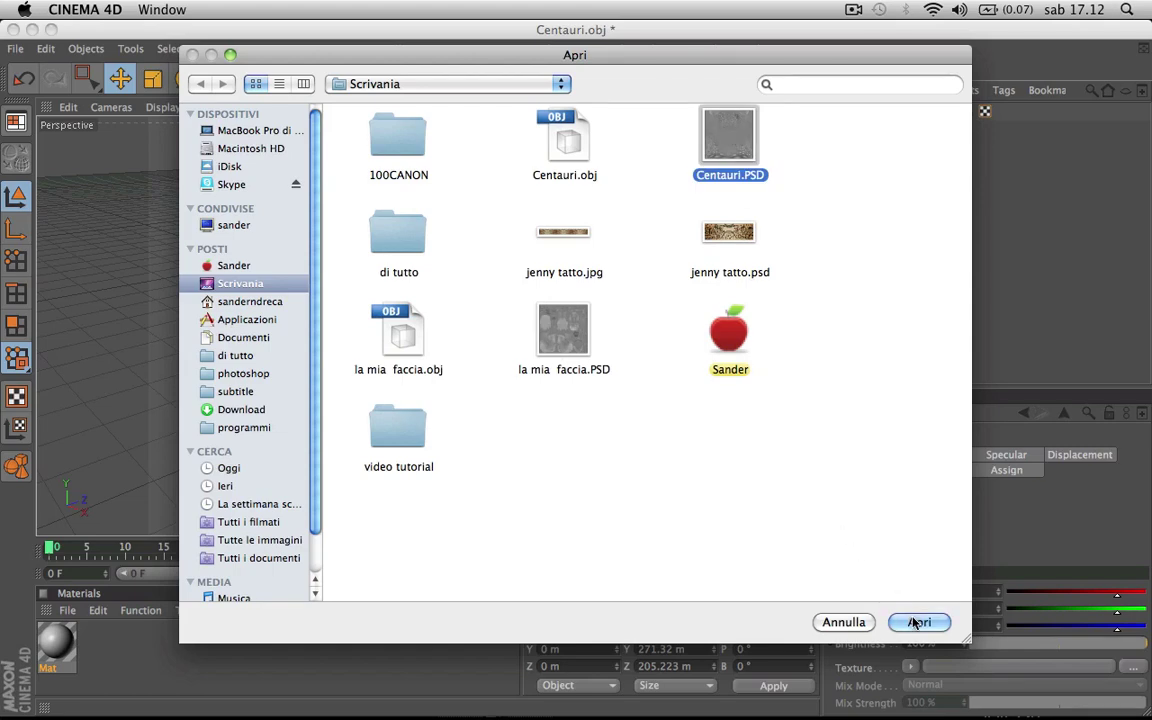
click(914, 622)
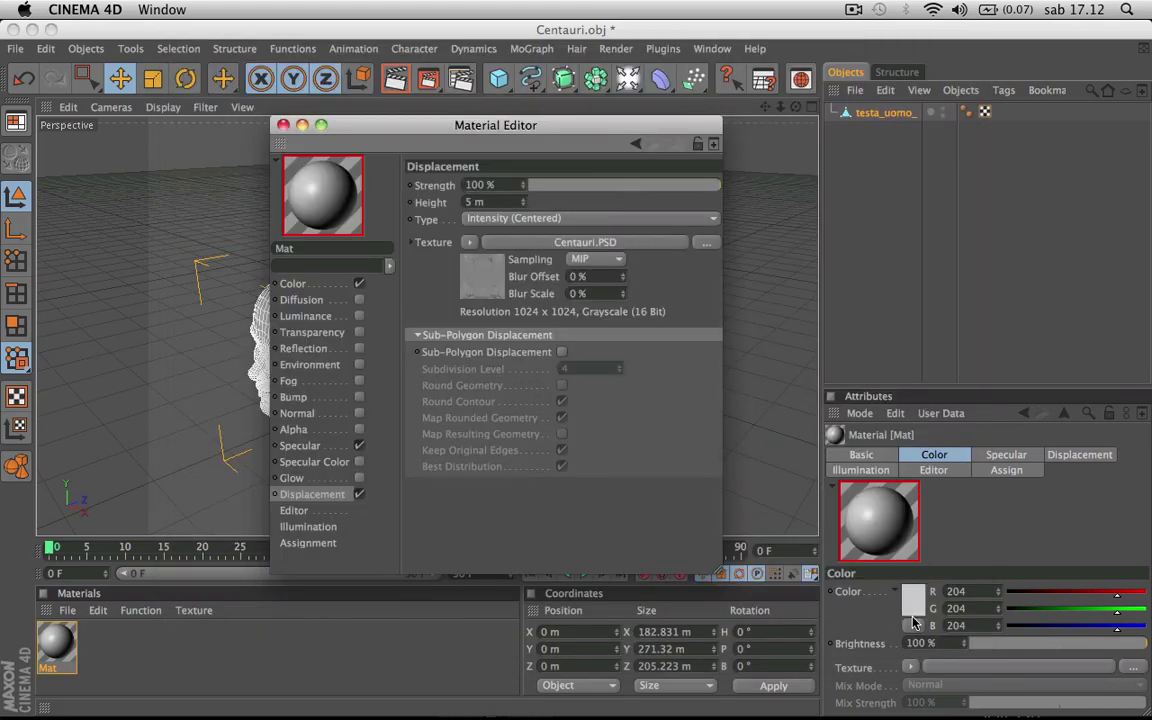
- Turn on Sub-Polygon Displacement and Round Geometry, and set sampling to Alias 1
click(561, 353)
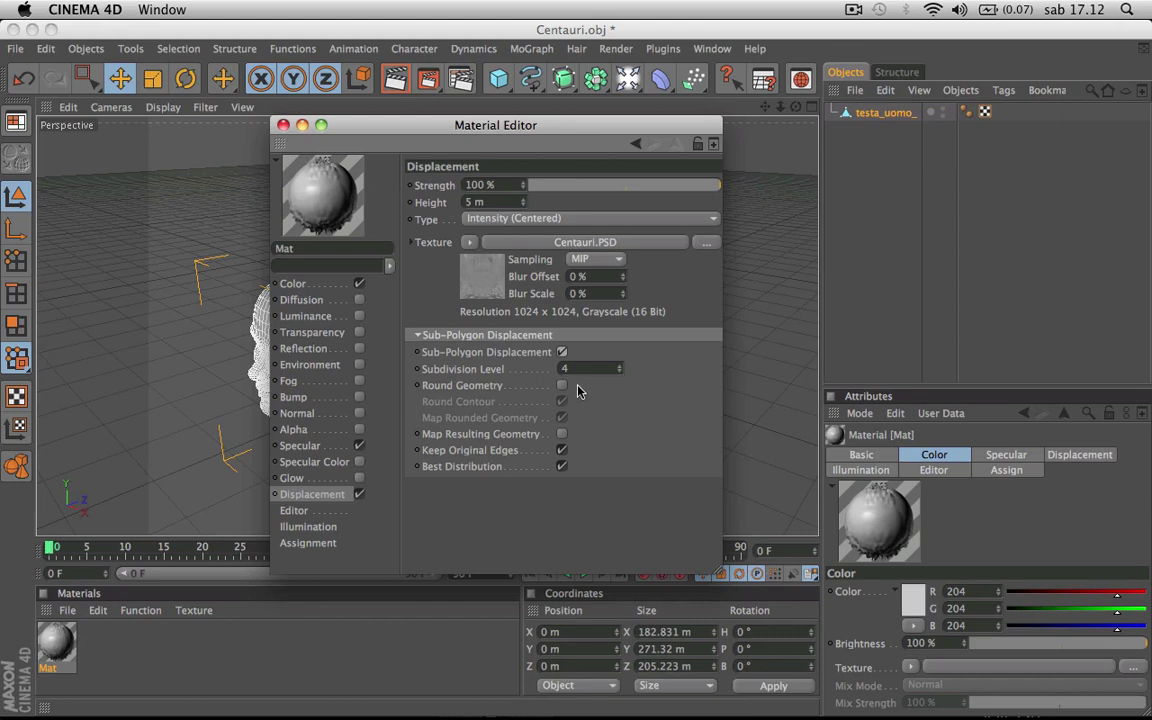
click(563, 388)
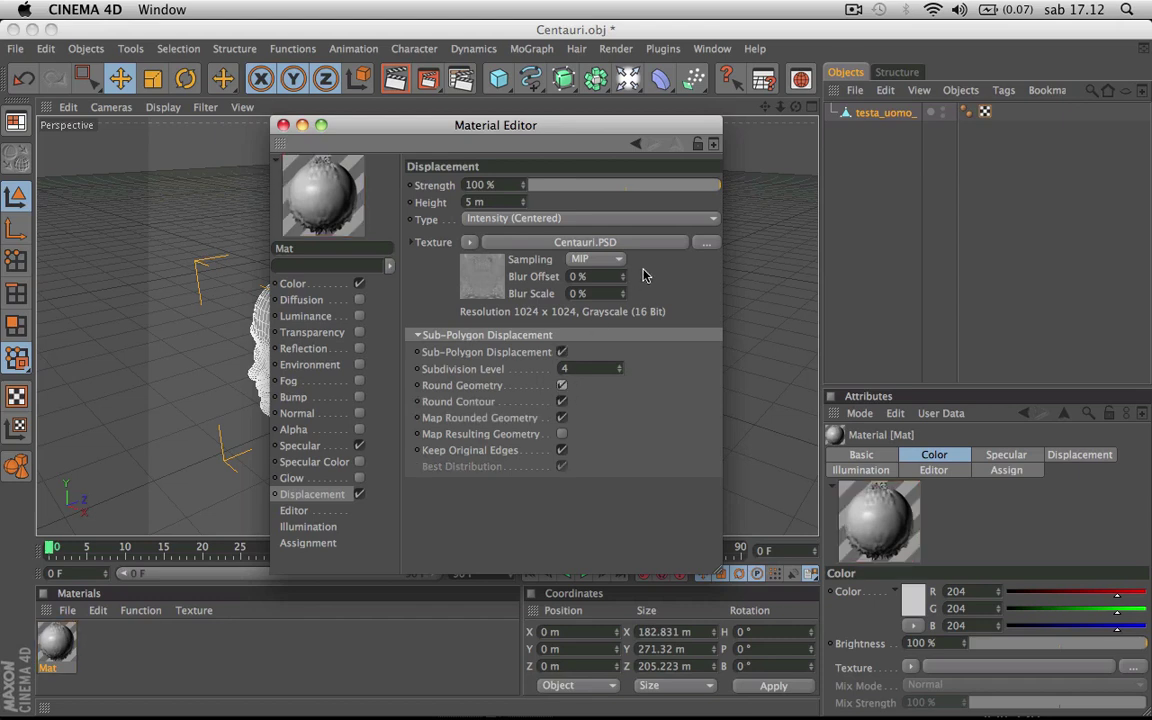
click(590, 259)
click(595, 333)
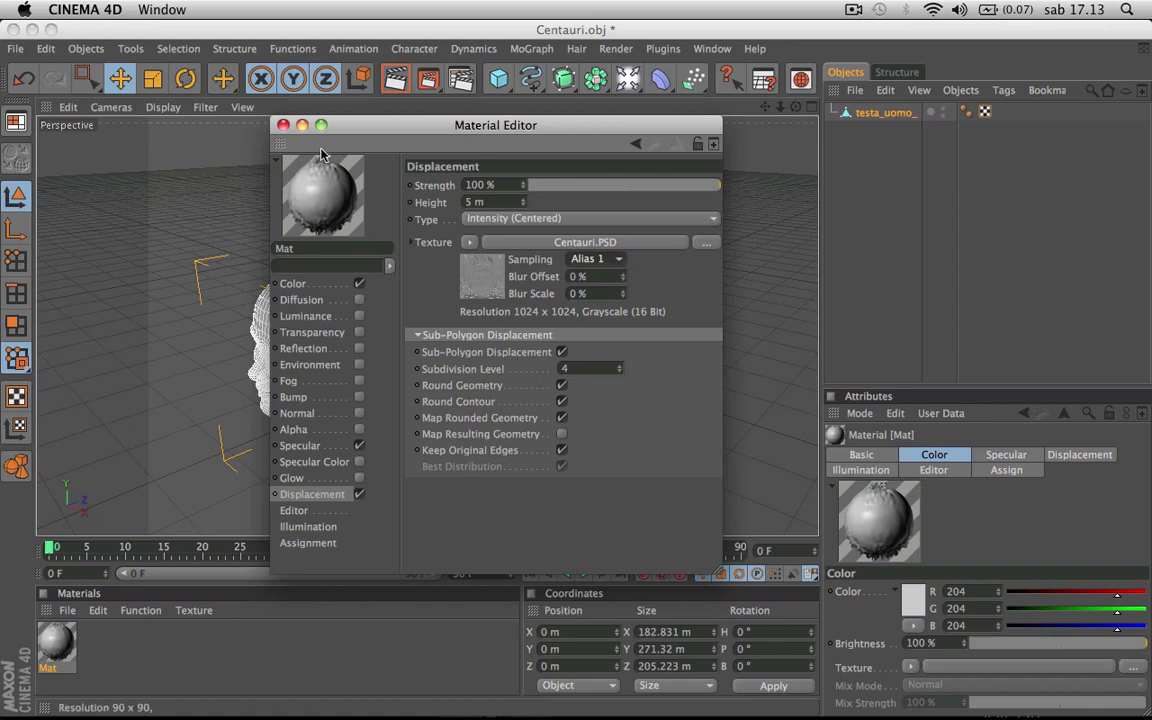
click(283, 124)
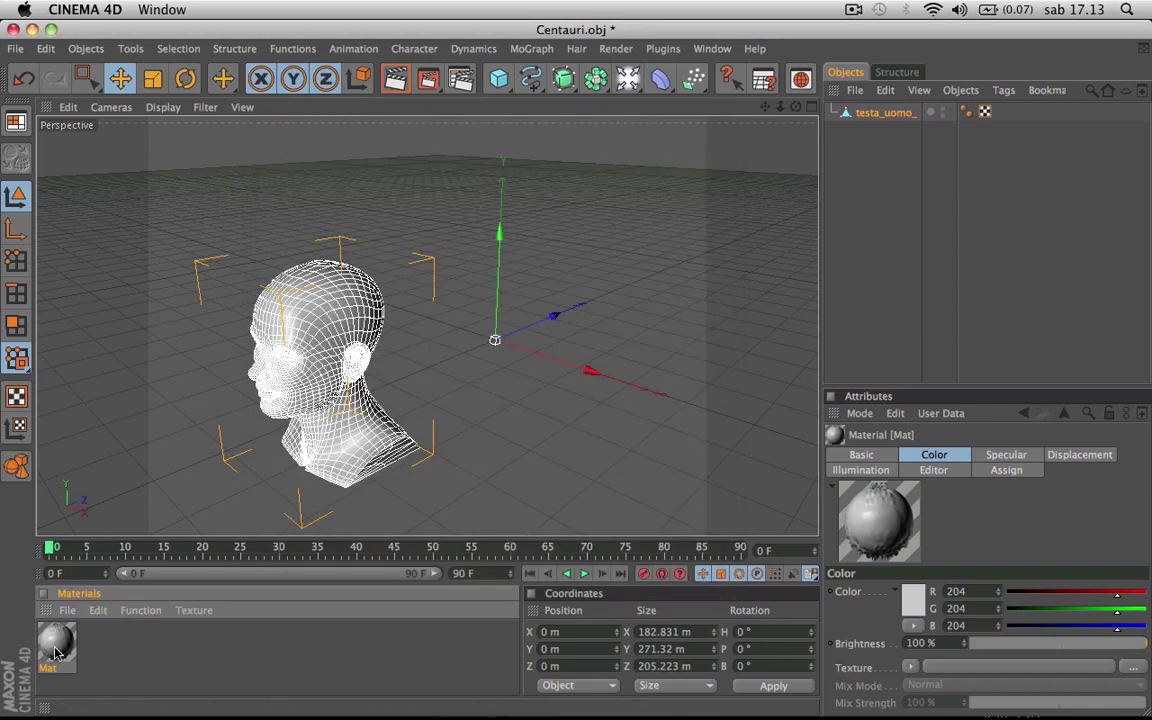
- Apply material Mat to the head model and render the view
drag(56, 640, 229, 451)
drag(311, 429, 314, 428)
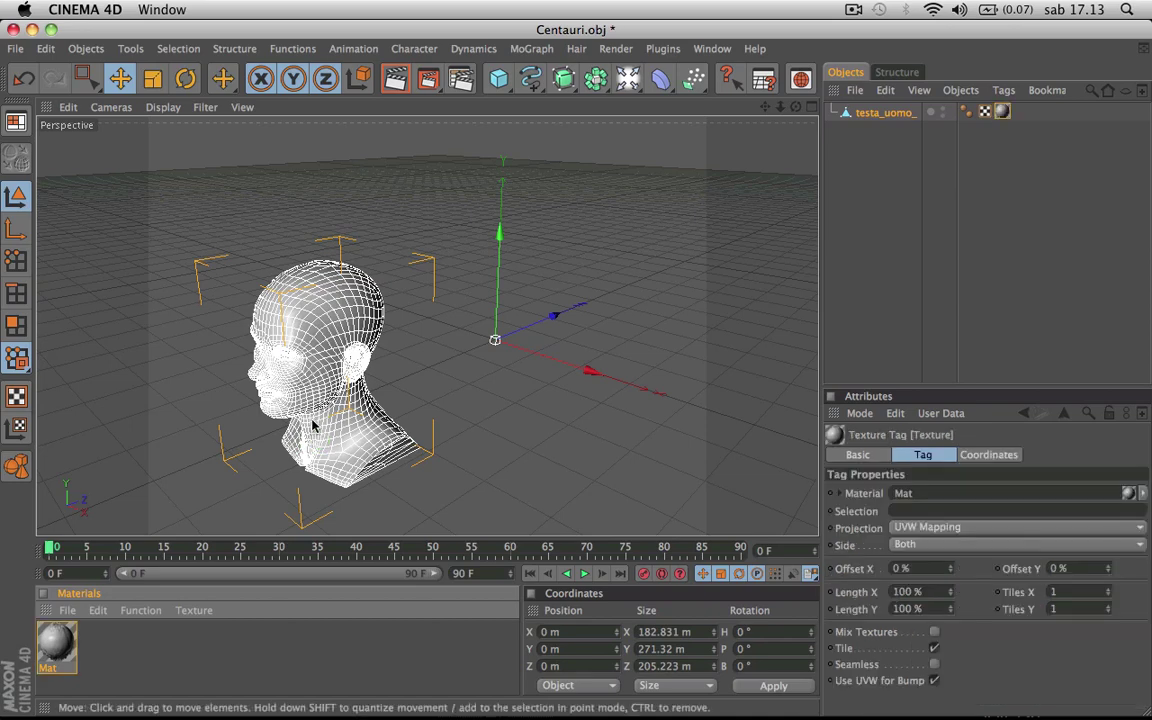
click(869, 188)
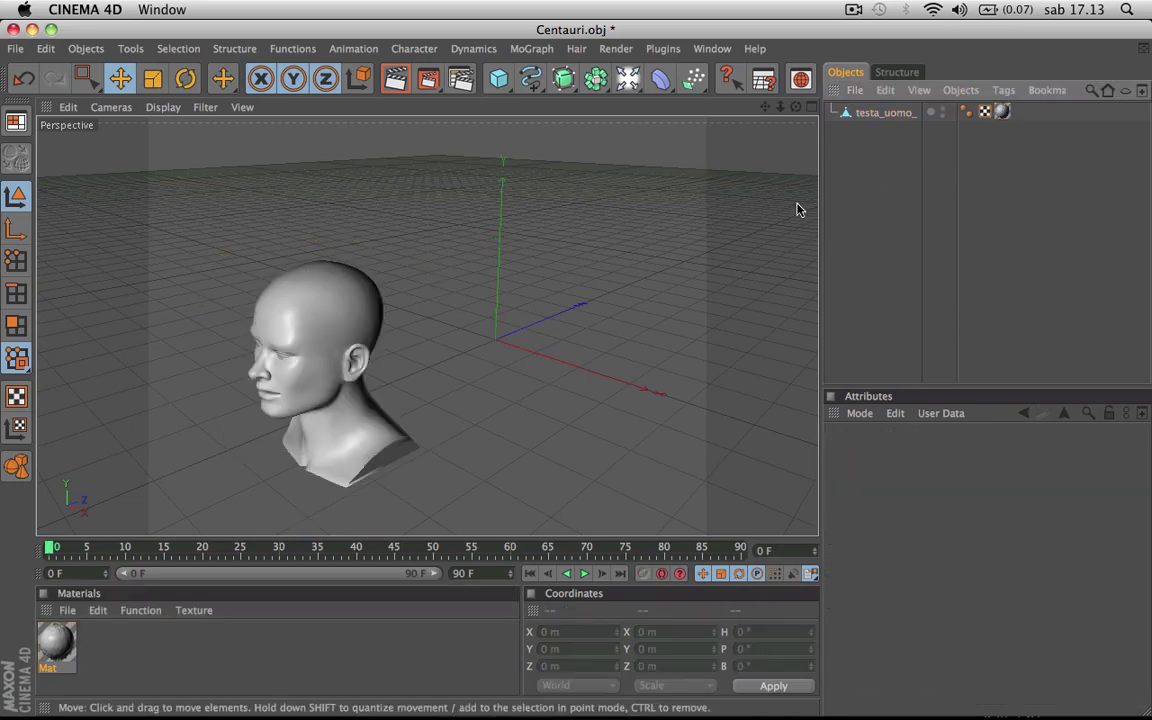
click(395, 78)
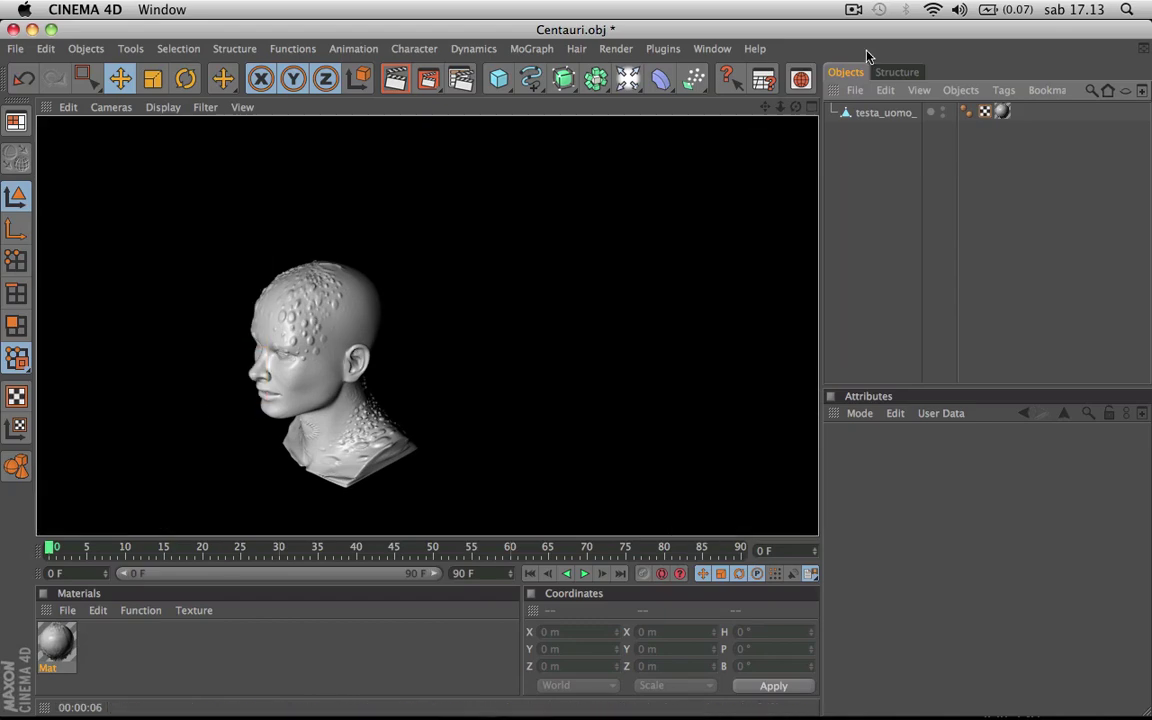
- Mirror the head's texture tag vertically and create a second material, Mat.1
drag(765, 107, 790, 111)
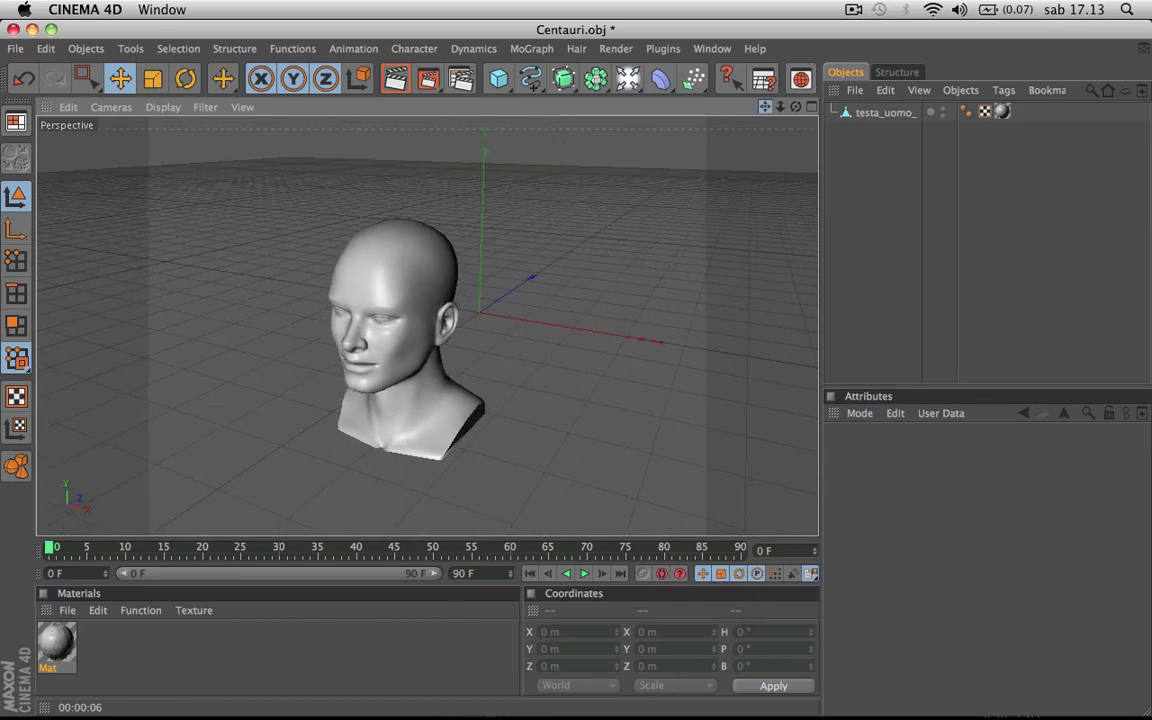
click(1003, 112)
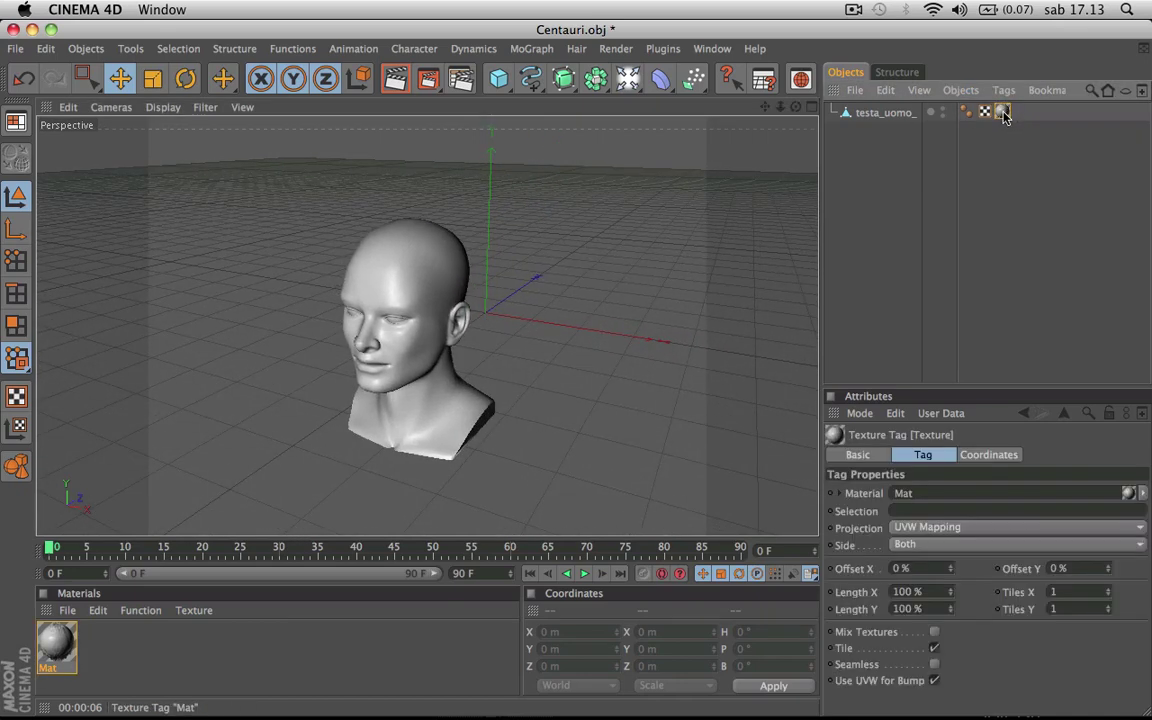
click(1004, 91)
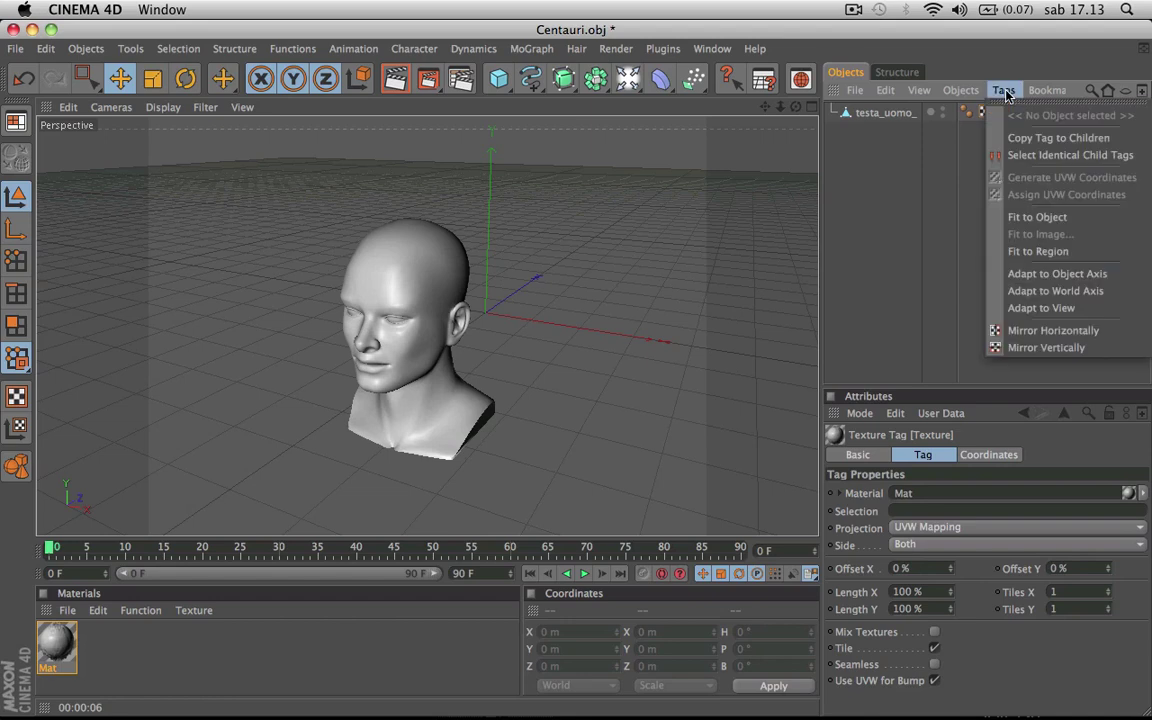
click(1031, 348)
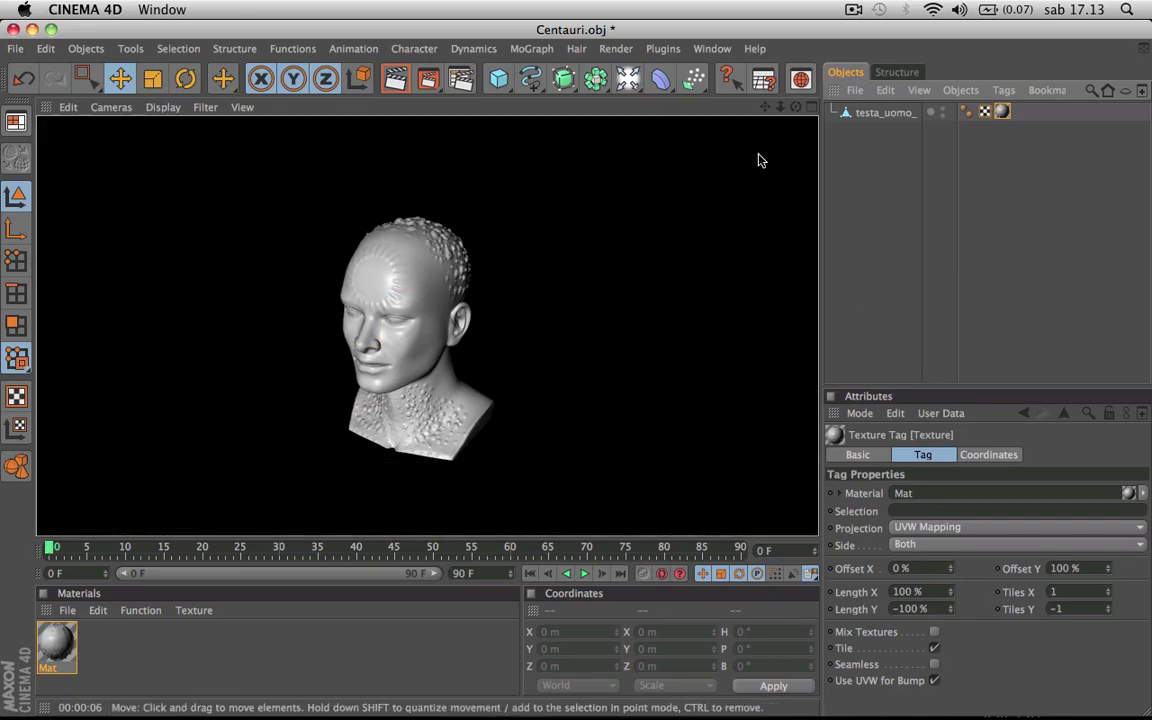
double_click(159, 648)
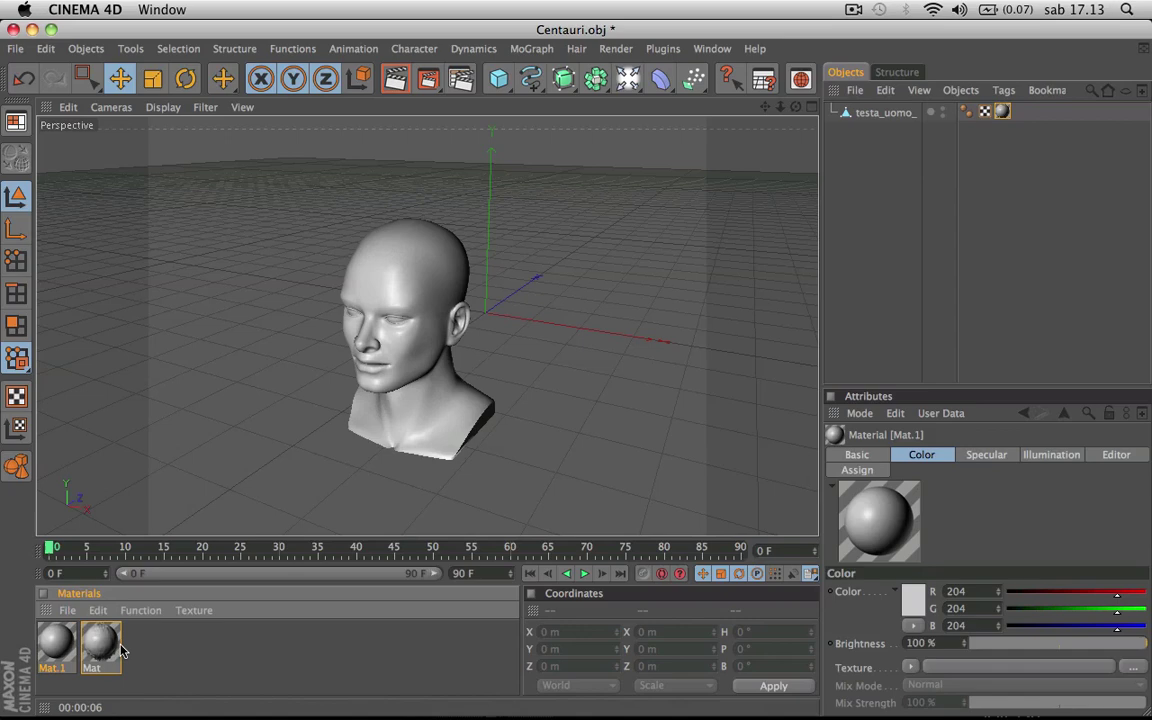
- Load a Fresnel shader as Mat.1's colour texture
double_click(56, 645)
click(333, 286)
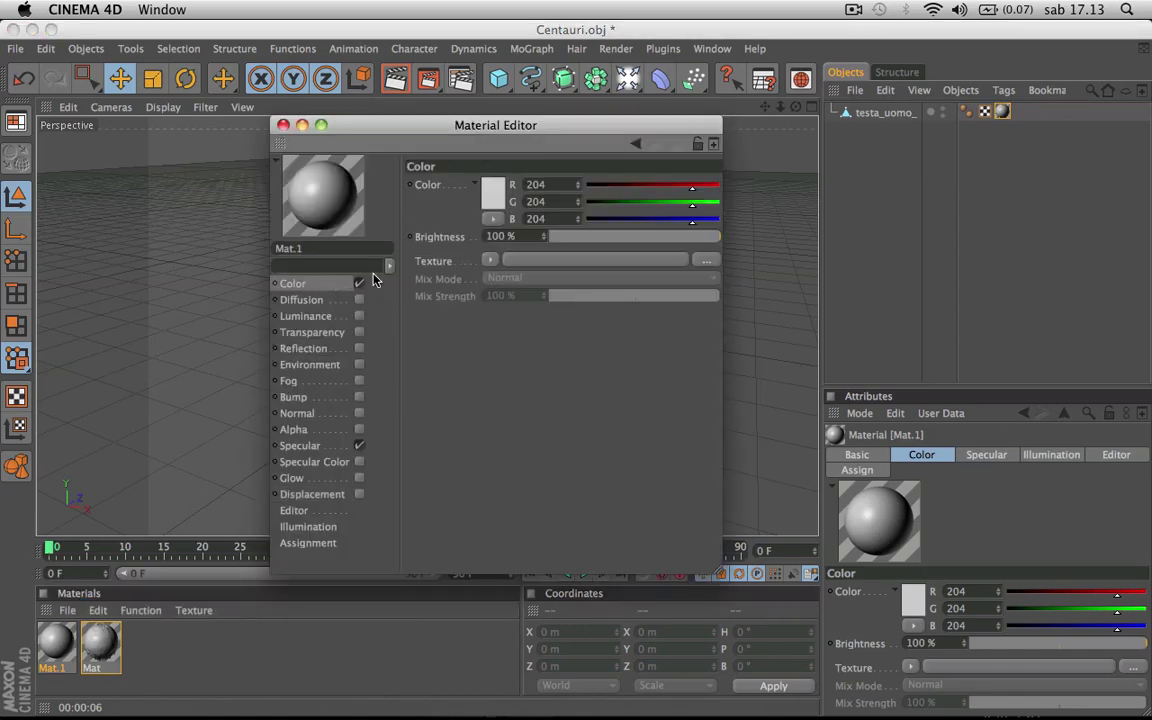
click(492, 260)
click(527, 446)
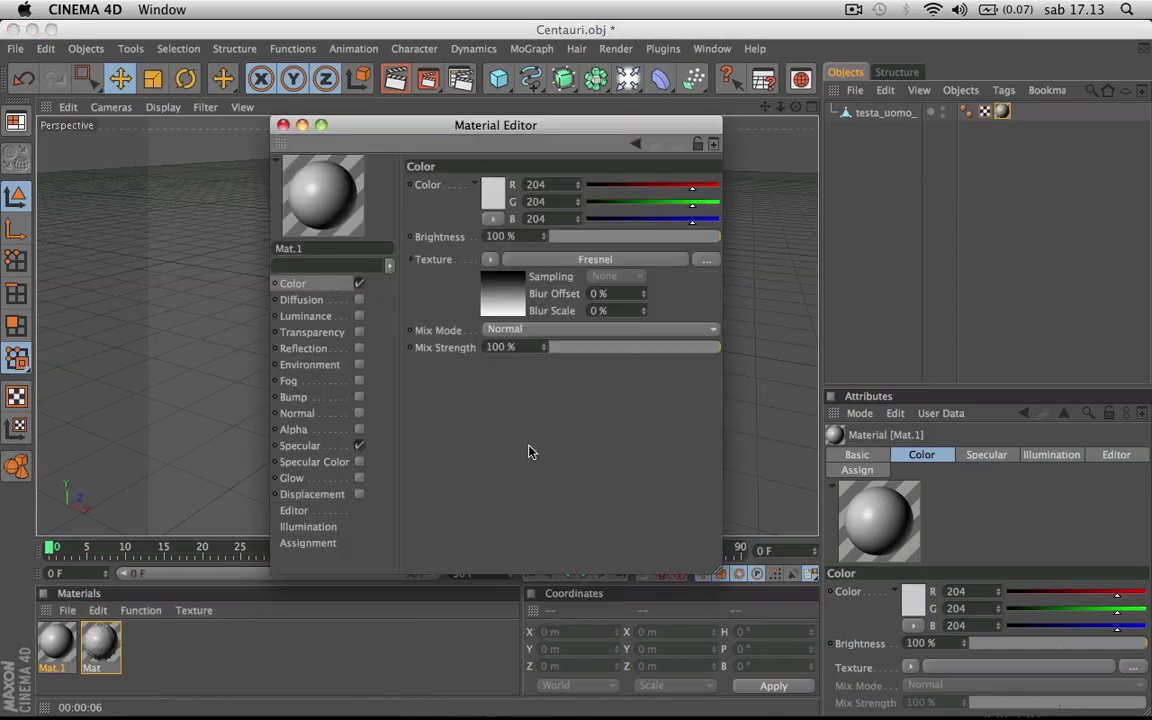
click(490, 286)
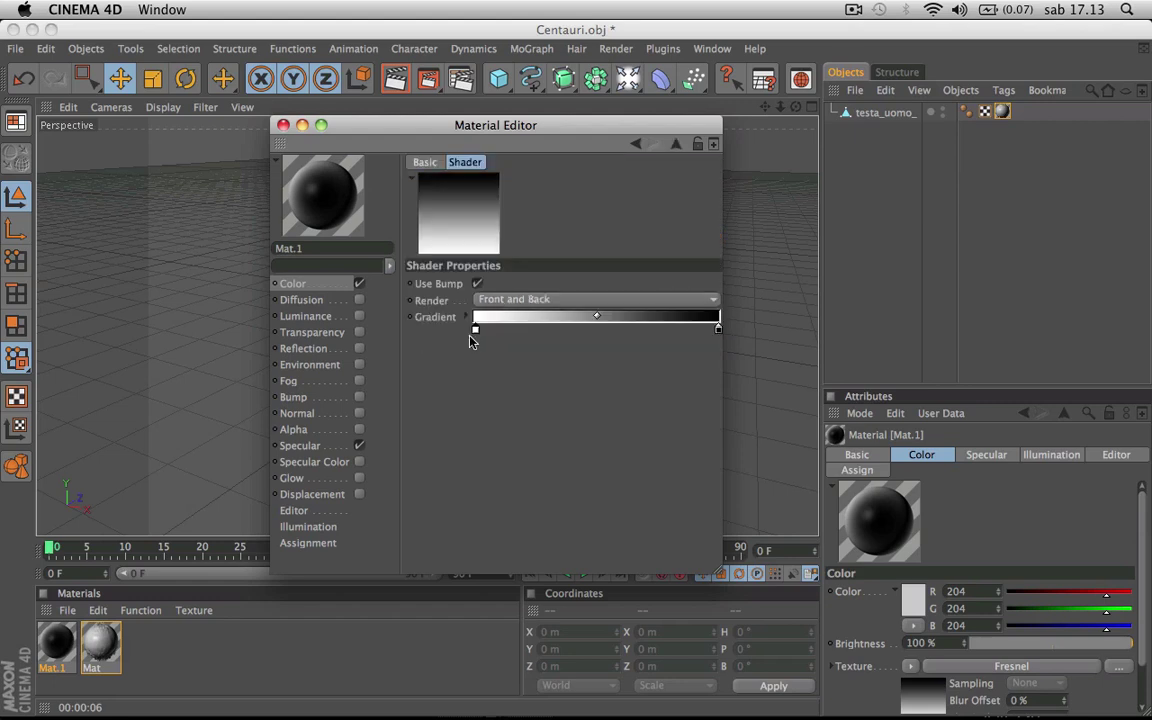
- Set the Fresnel gradient knots to peach on the left and muted tan on the right
double_click(475, 330)
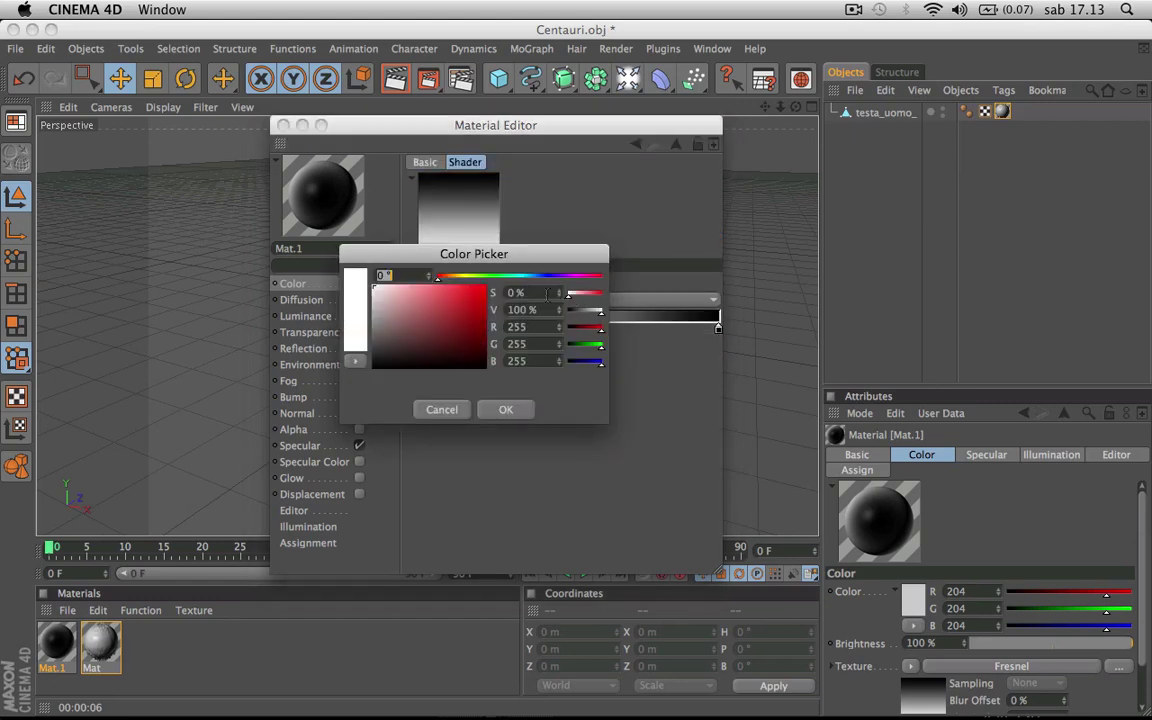
click(451, 276)
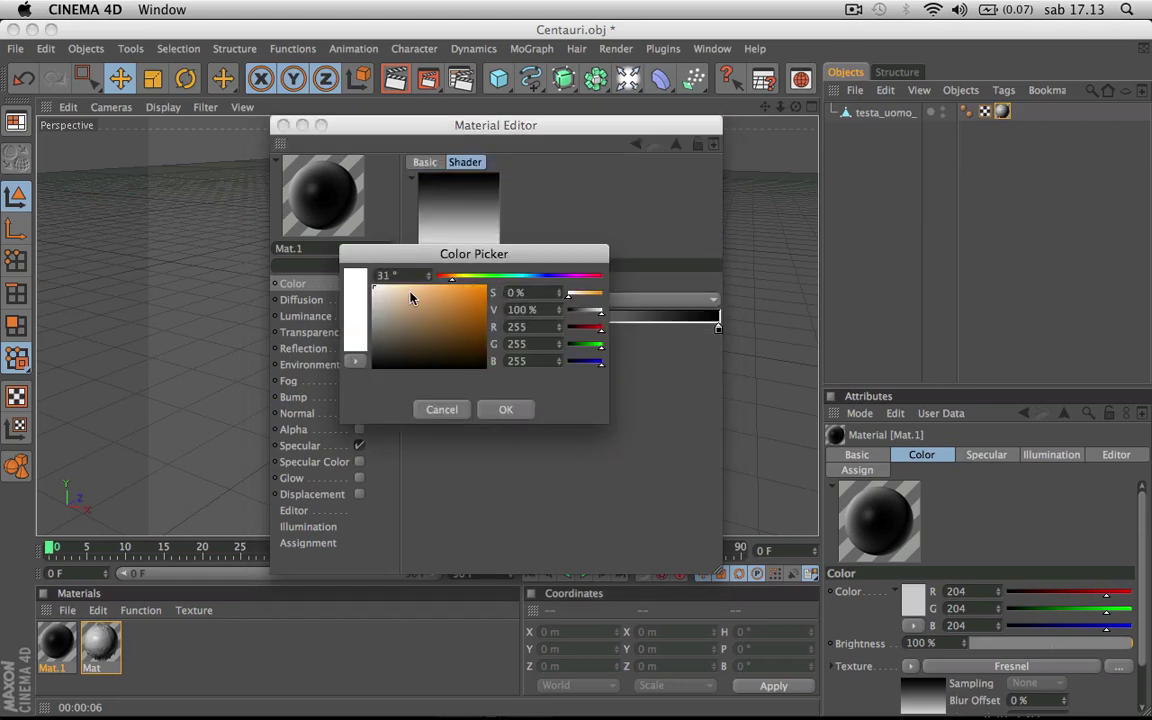
click(410, 291)
click(504, 409)
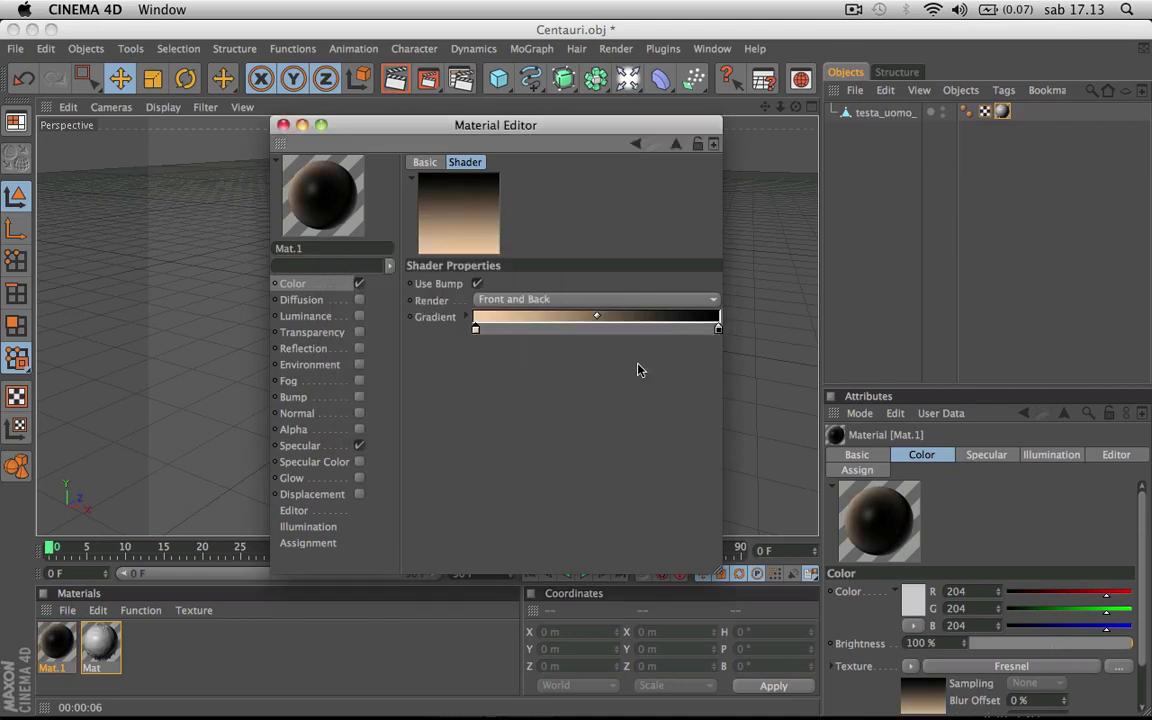
double_click(719, 329)
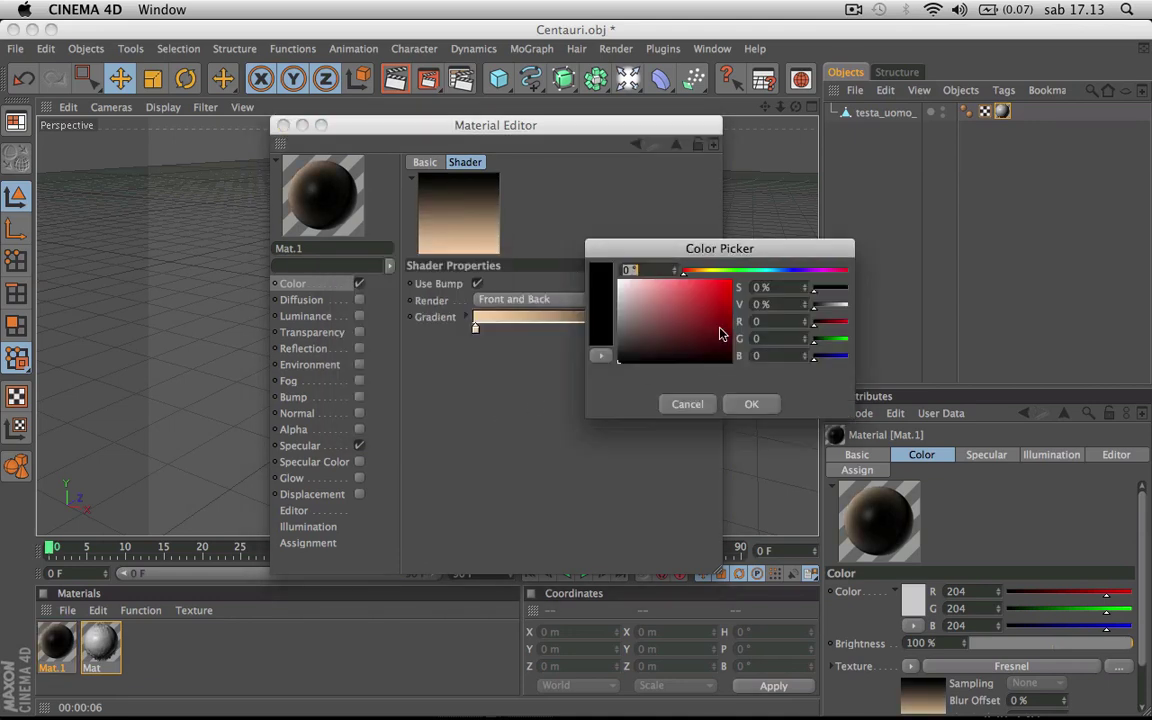
click(704, 271)
drag(680, 295, 653, 309)
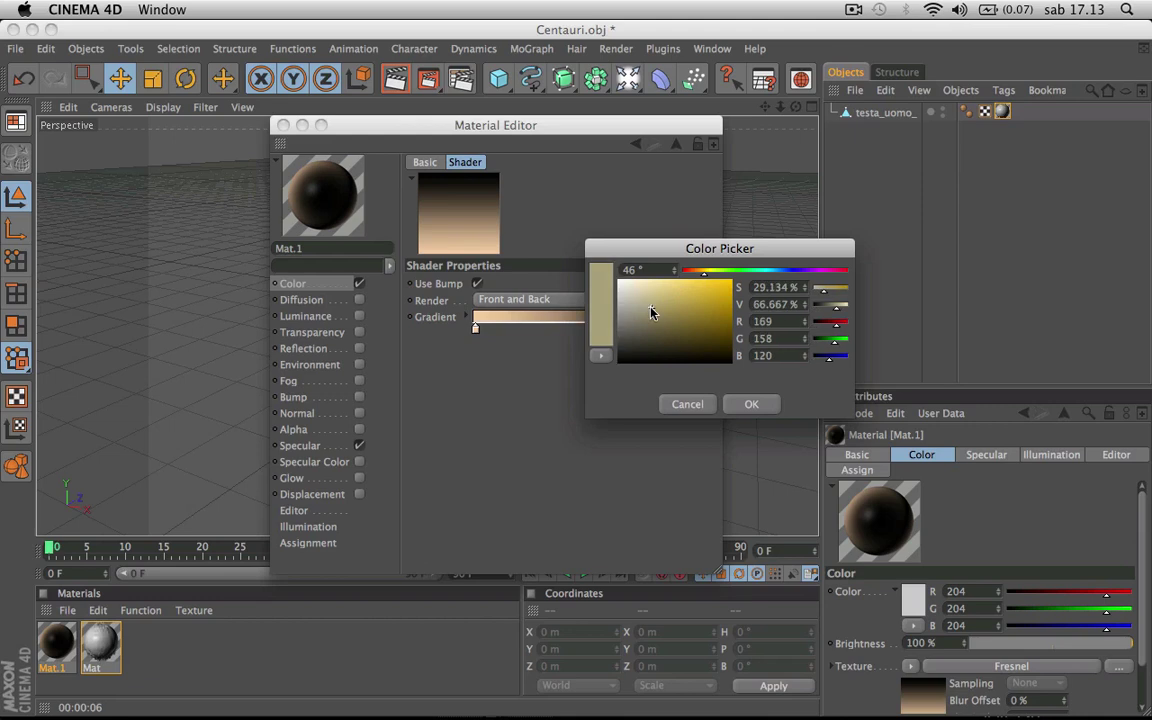
click(748, 405)
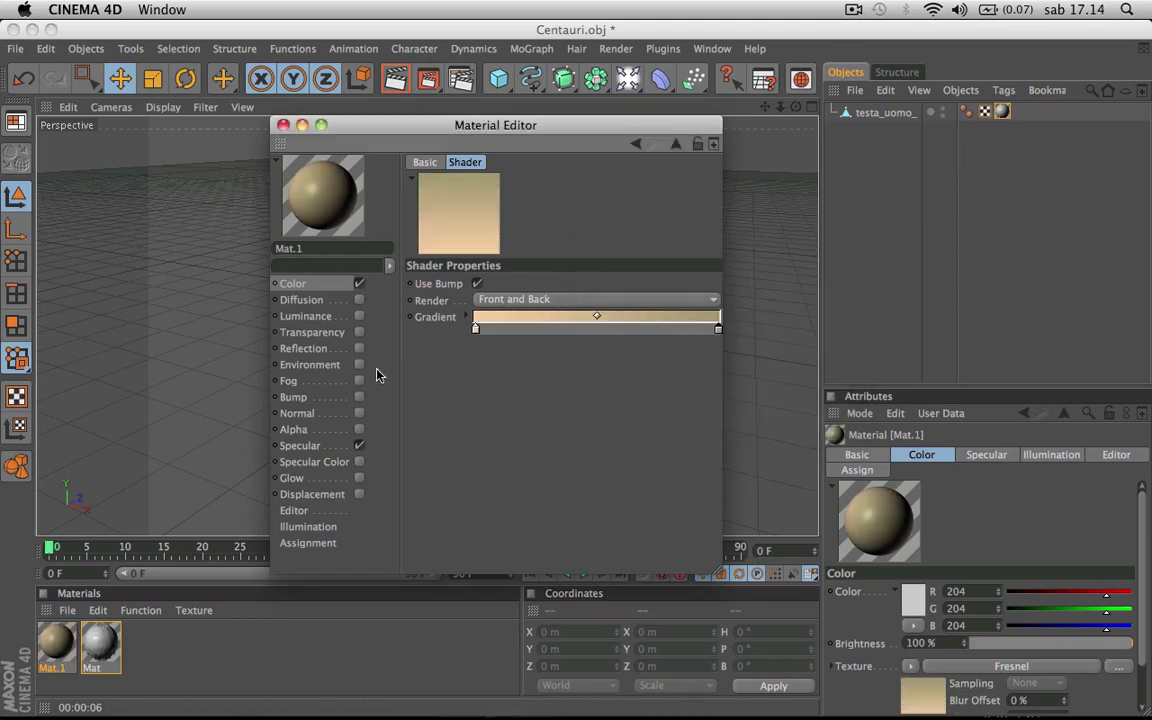
- Enable Mat.1 reflection at 0% brightness with a Fresnel texture at 32% mix strength
click(358, 348)
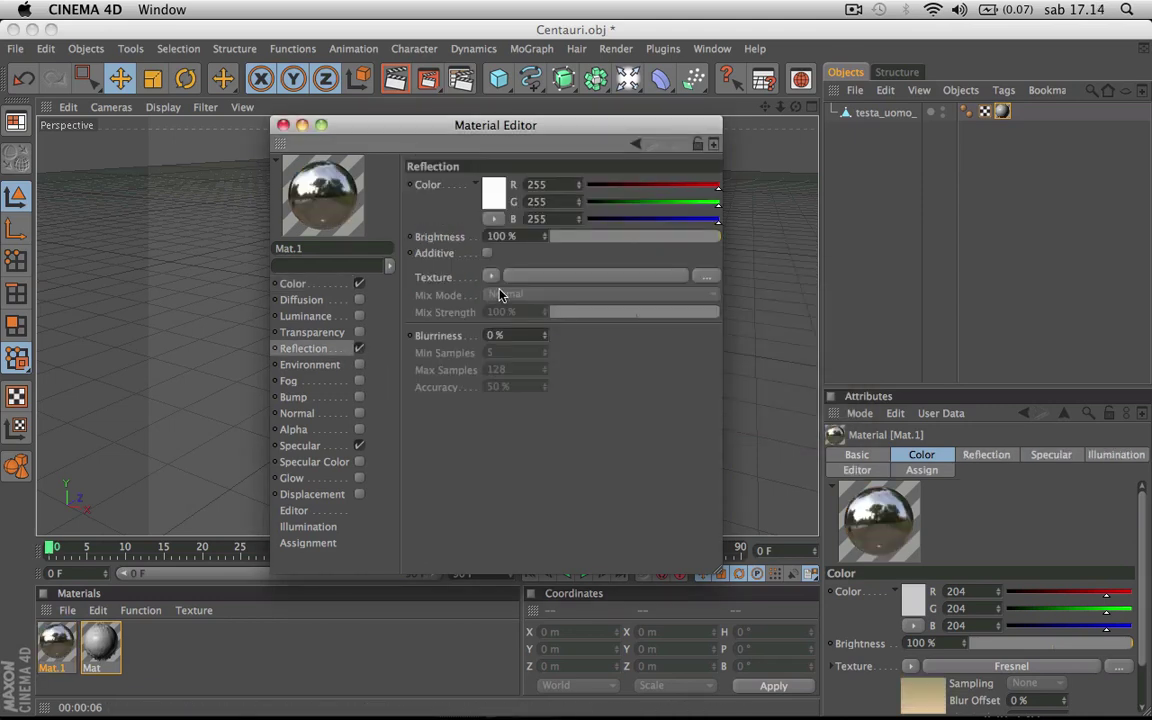
drag(557, 240, 540, 237)
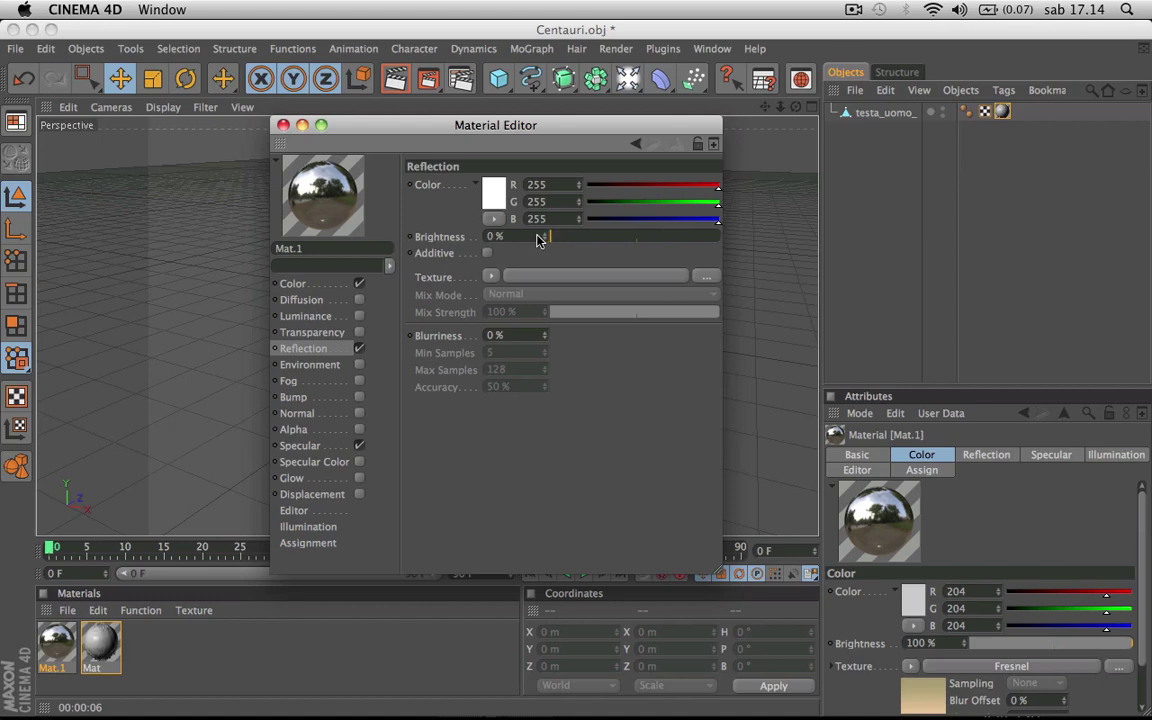
click(490, 276)
click(540, 464)
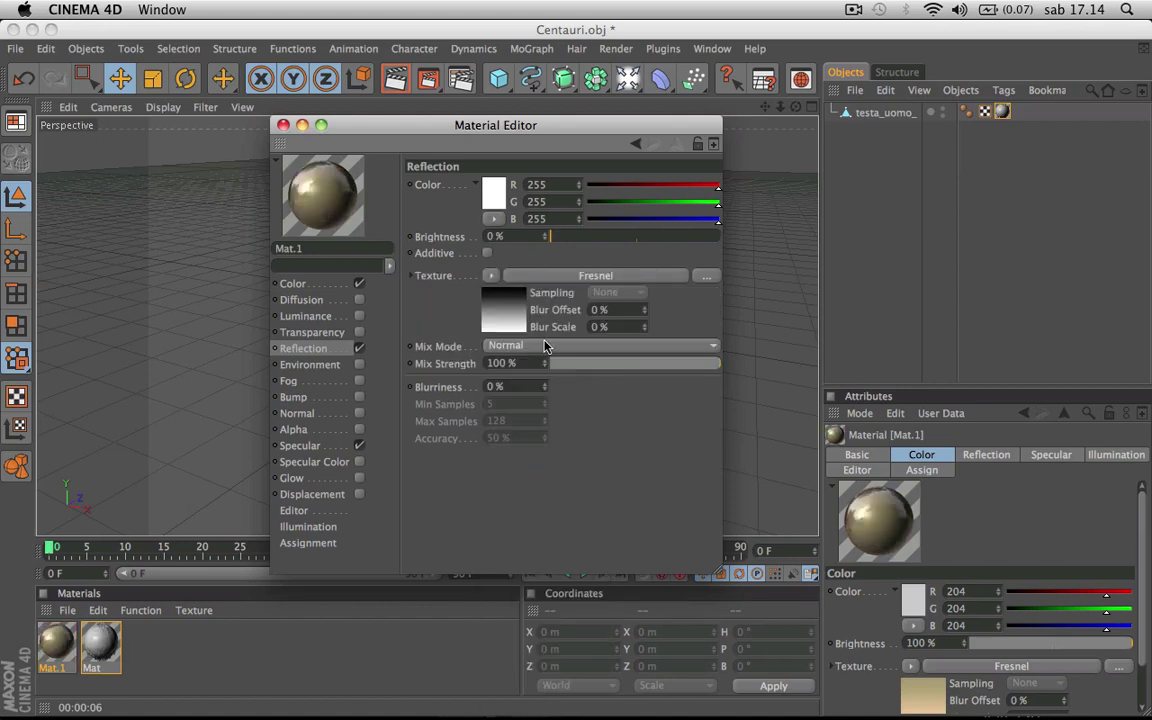
drag(597, 366, 605, 366)
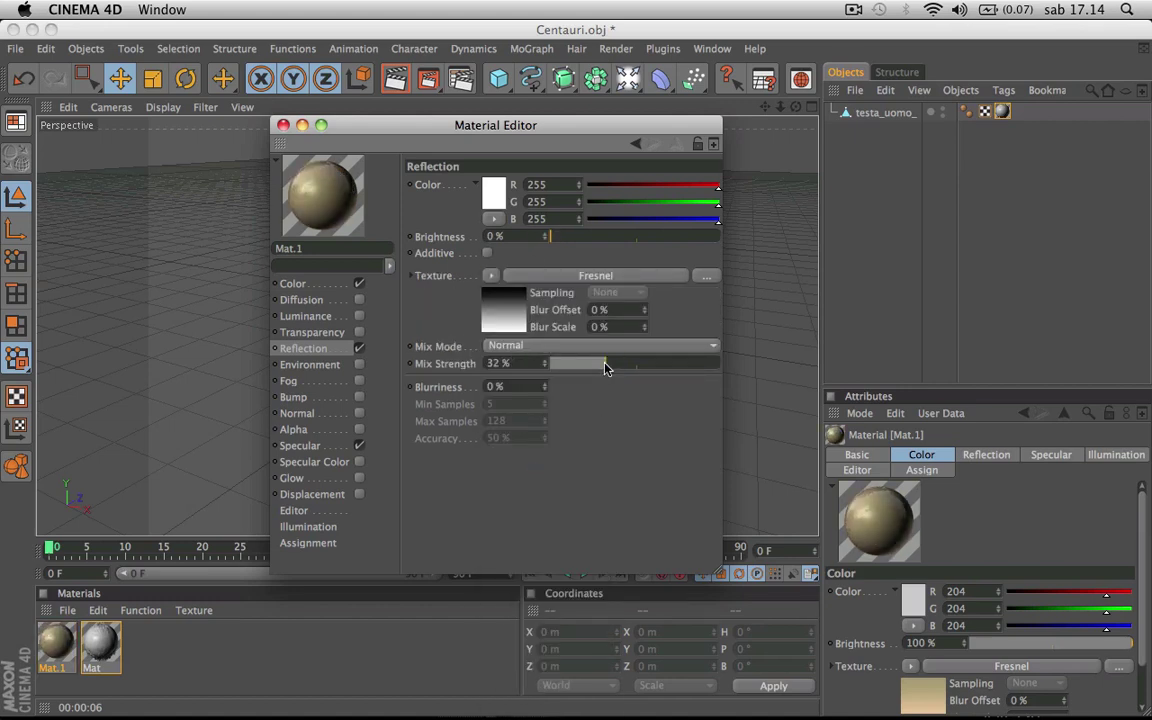
click(283, 125)
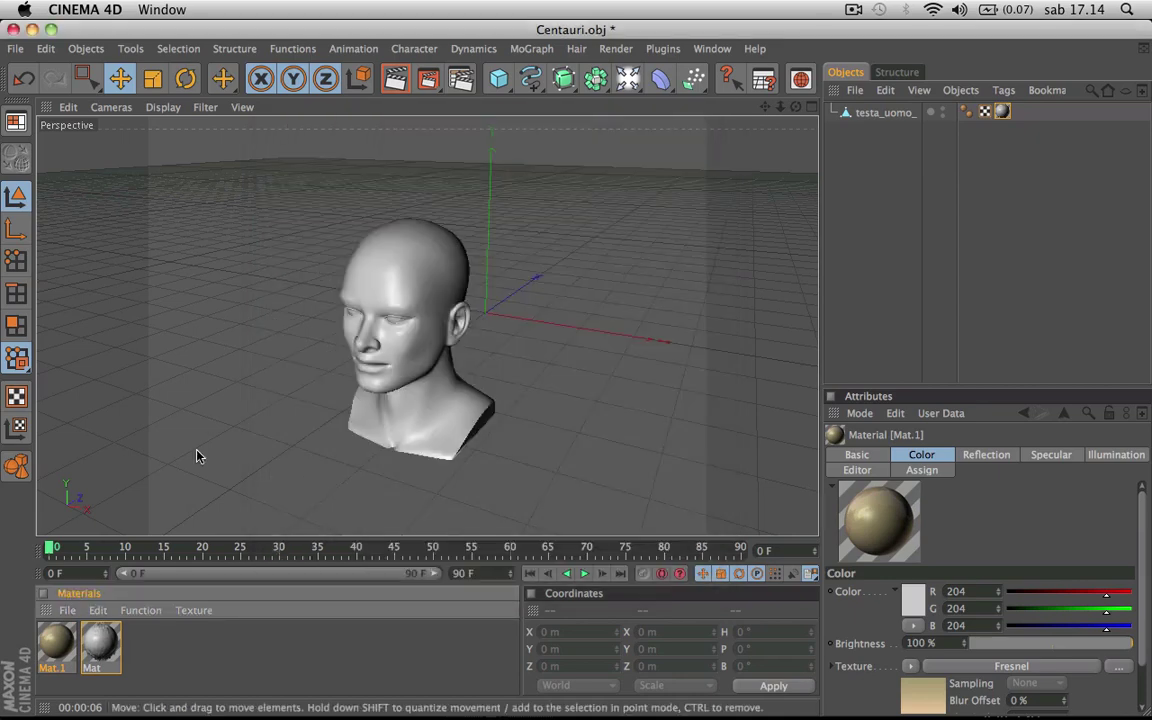
- Copy Mat.1's Fresnel colour texture into Mat's colour channel
double_click(57, 643)
click(343, 285)
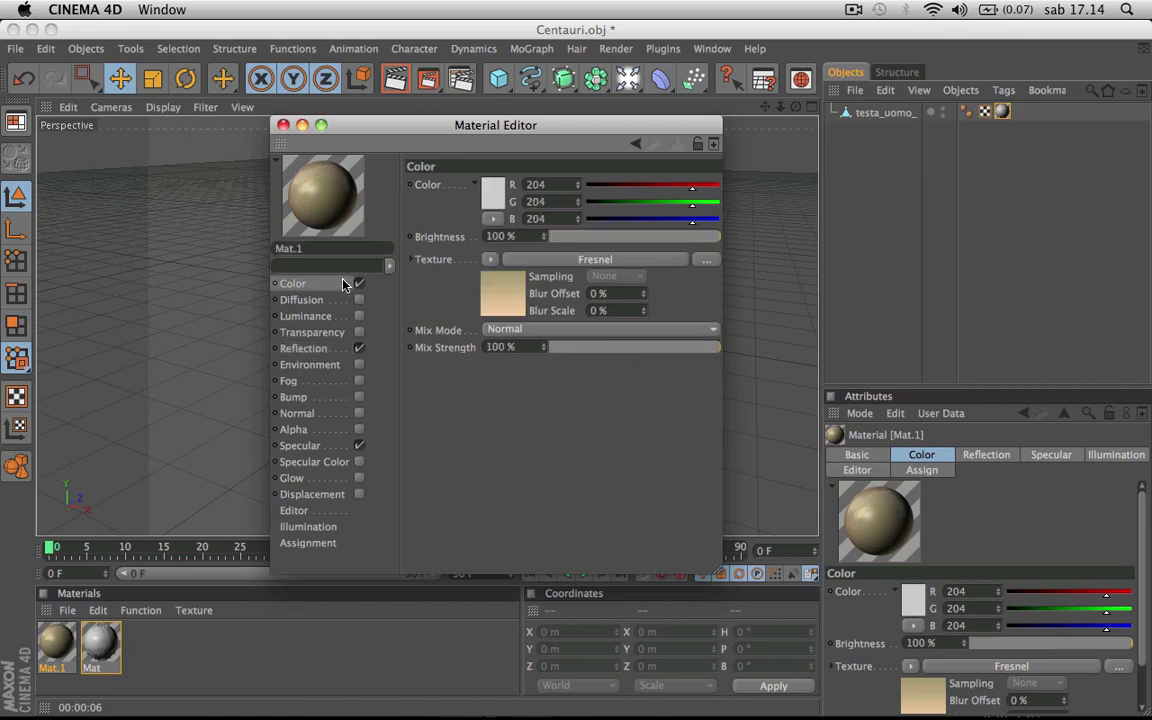
right_click(436, 264)
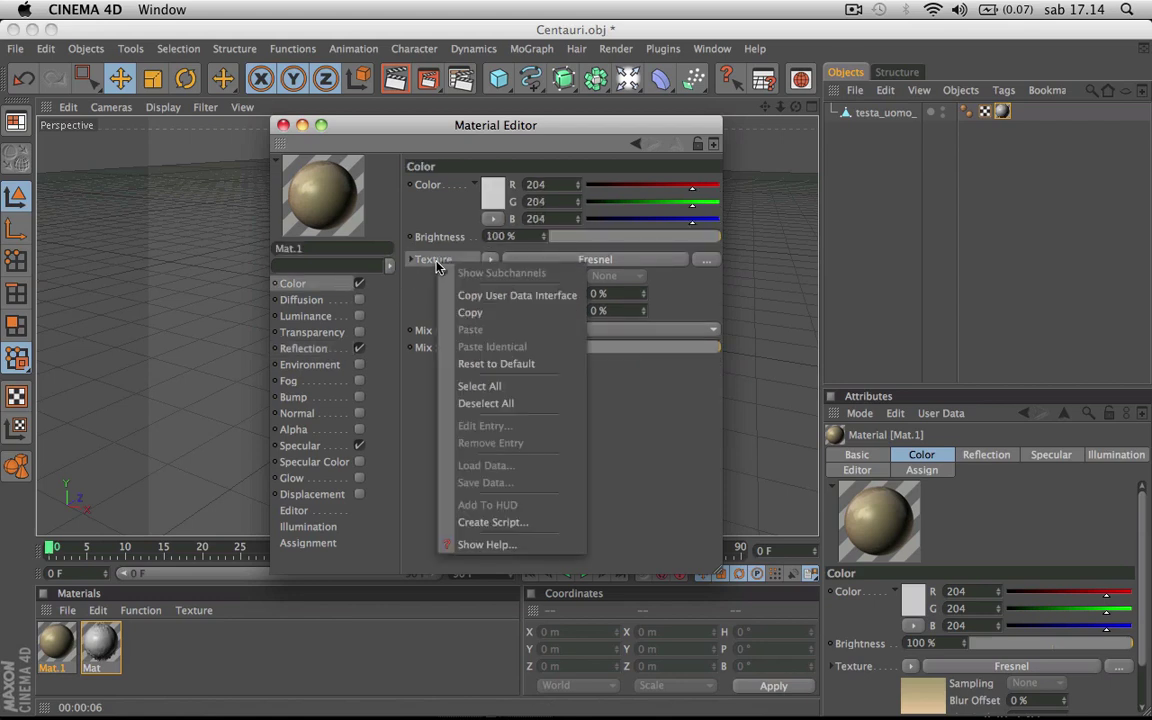
click(465, 318)
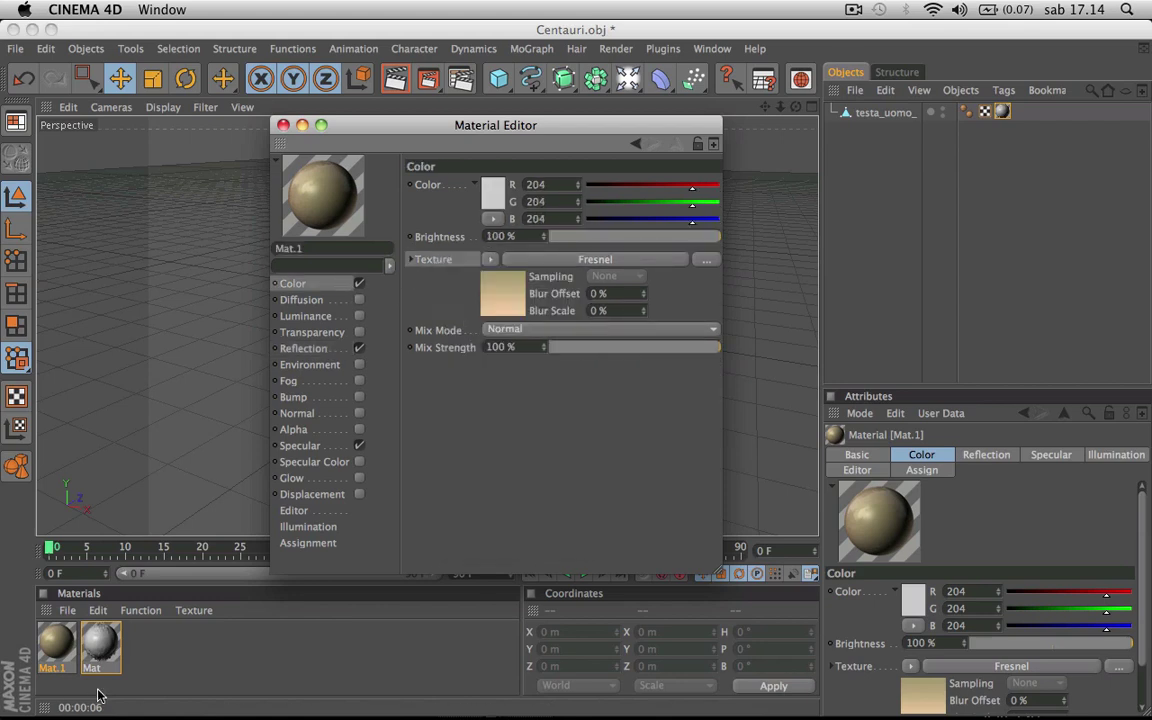
click(92, 628)
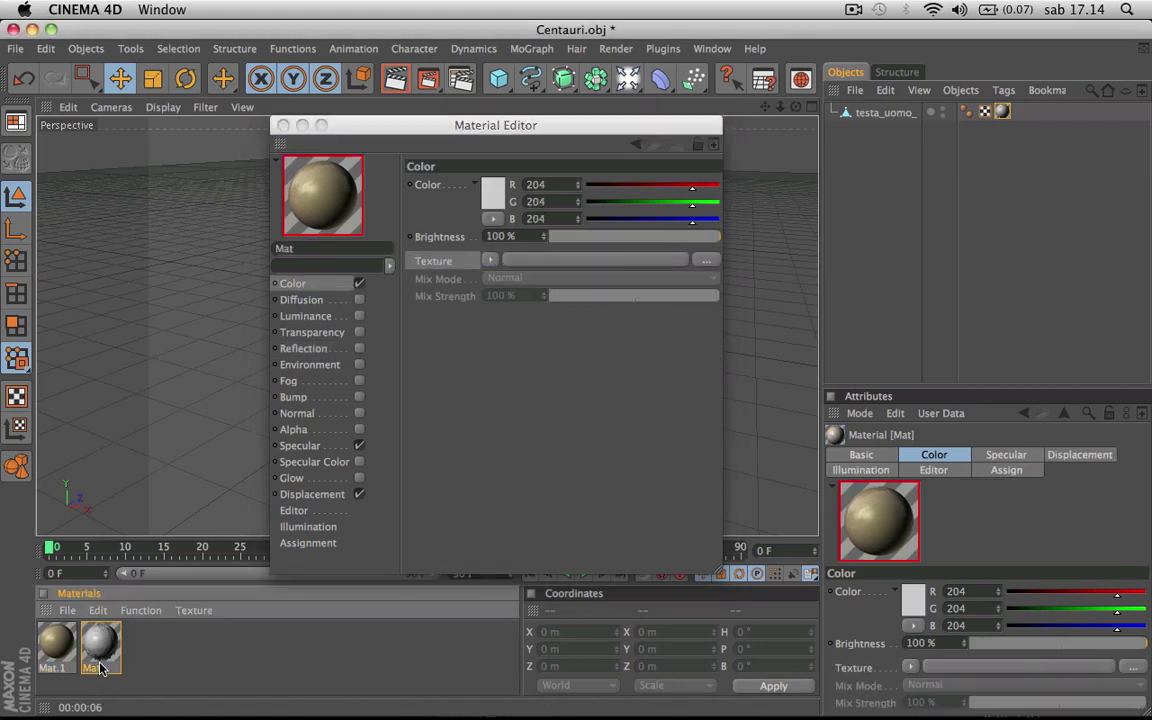
right_click(458, 262)
click(489, 327)
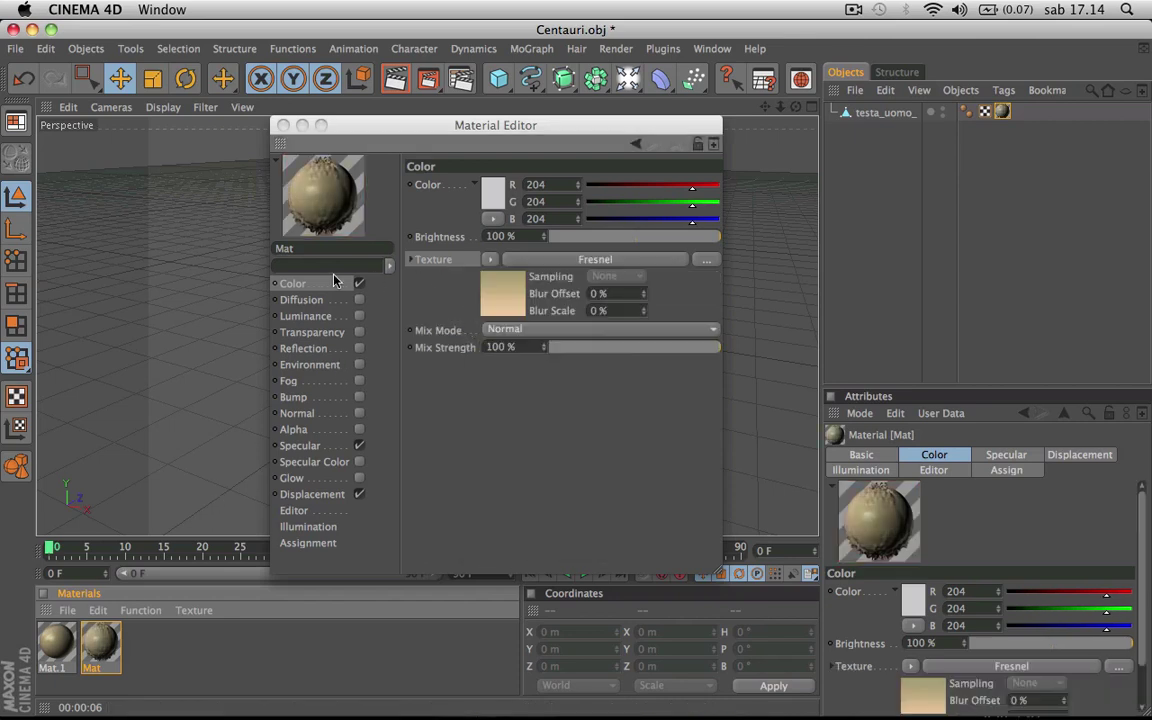
- Copy Mat.1's Fresnel reflection texture and turn on reflection for Mat
click(63, 645)
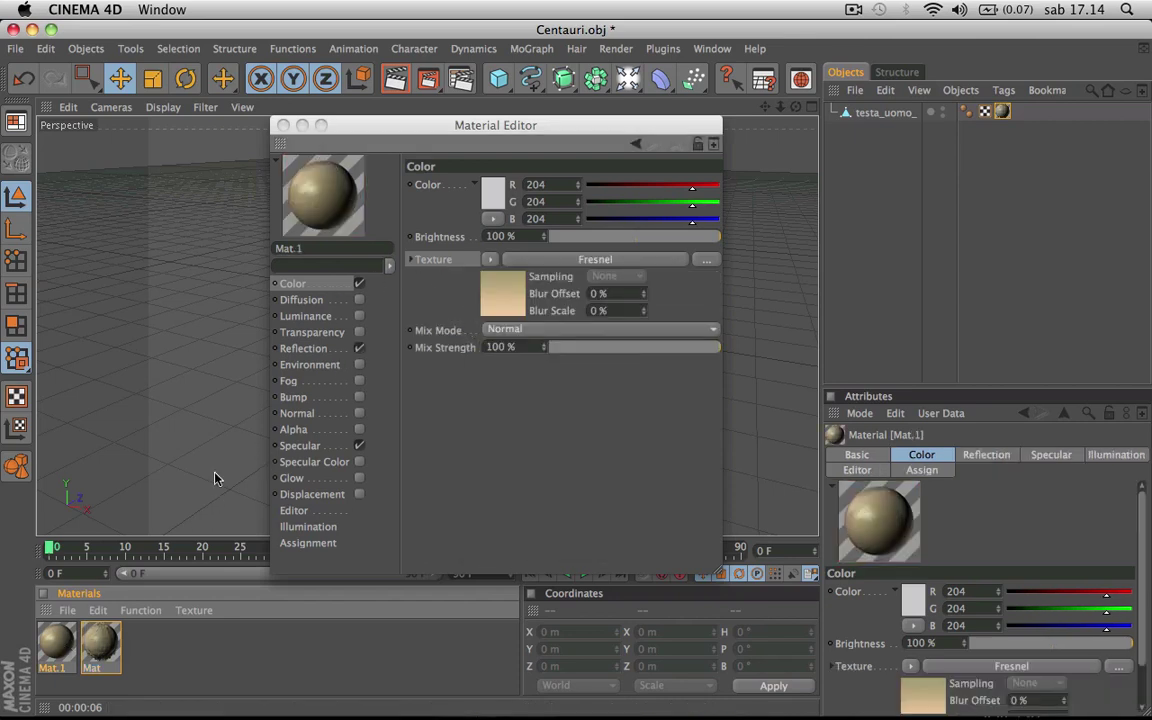
click(318, 350)
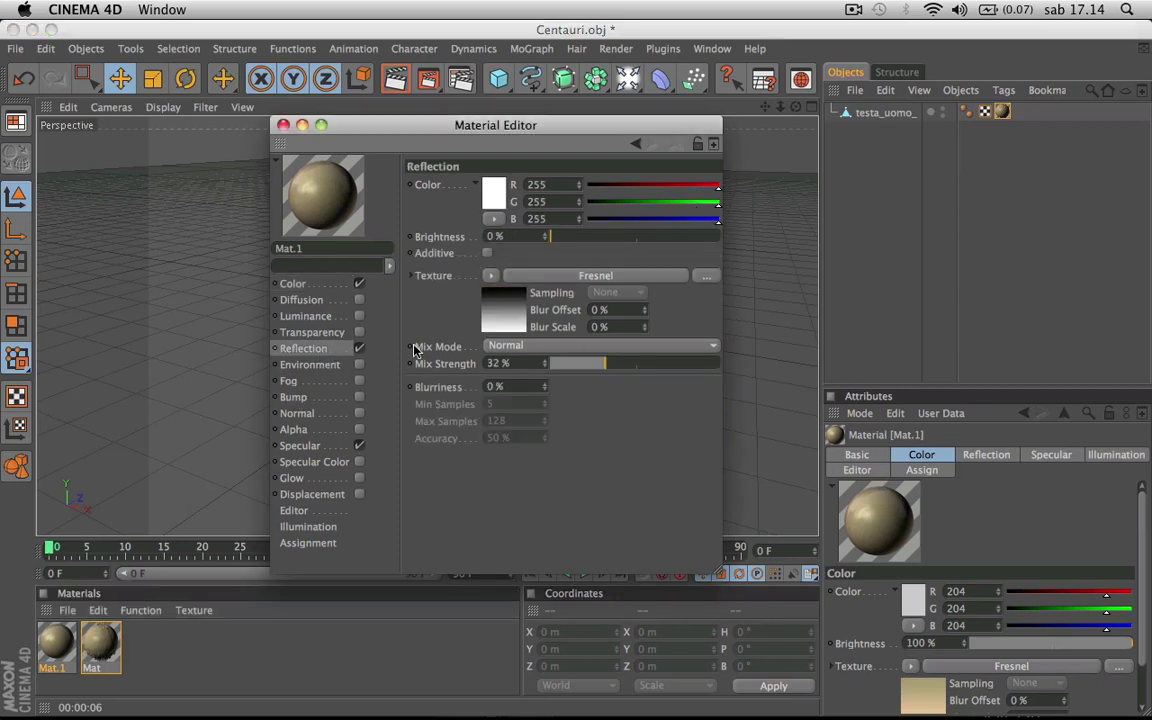
right_click(433, 279)
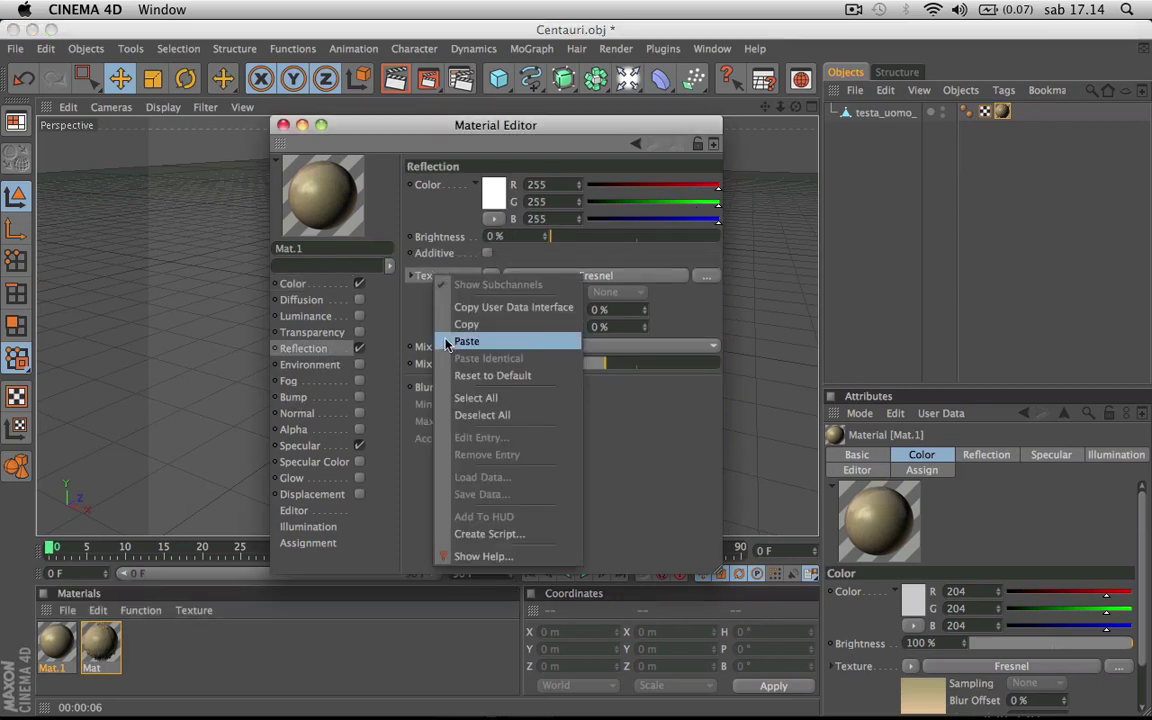
click(456, 340)
click(100, 645)
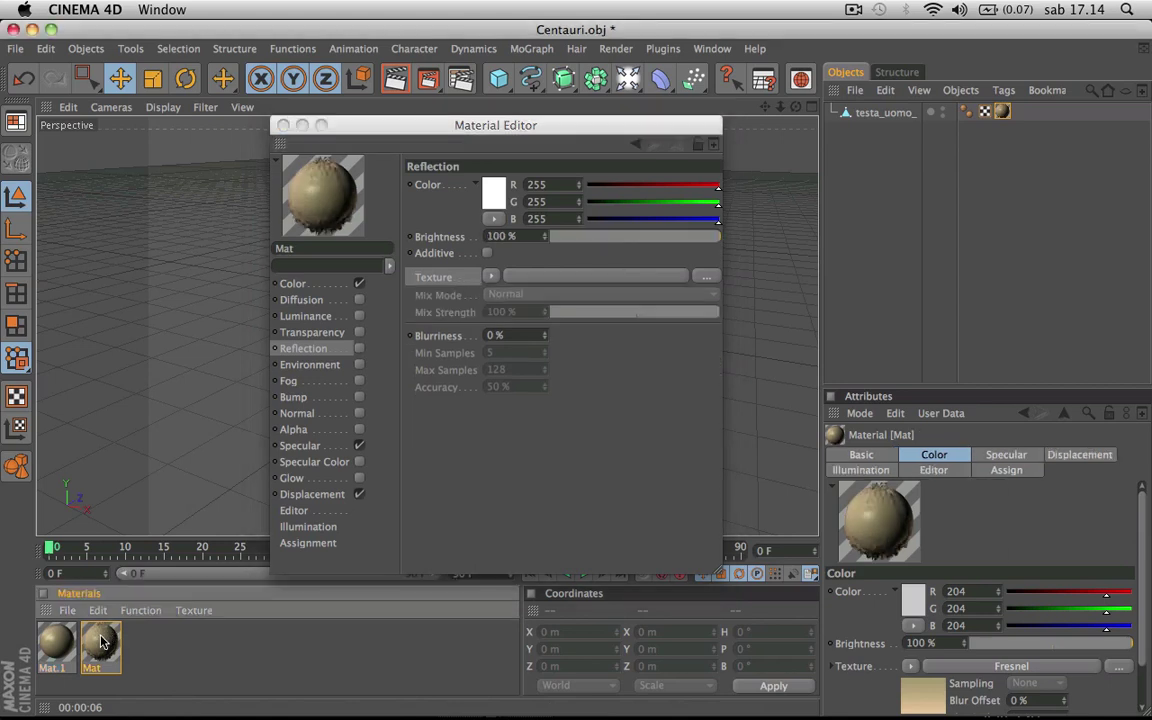
click(359, 349)
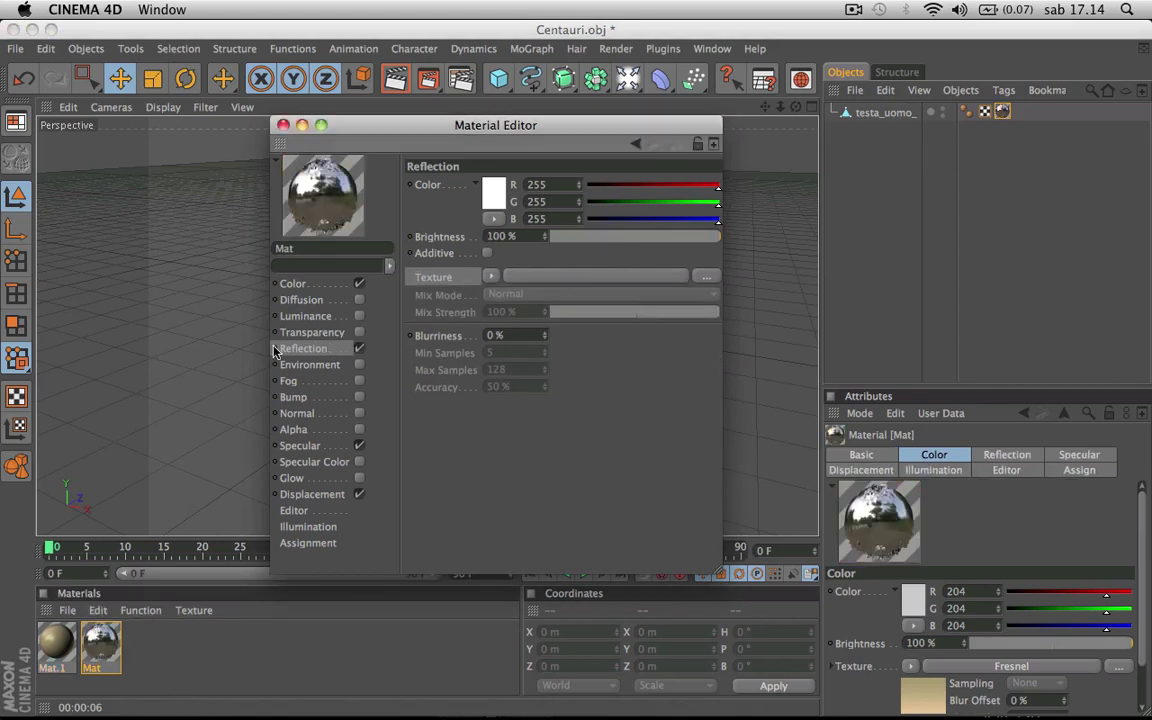
- Paste the Fresnel reflection texture into Mat's reflection channel
click(52, 660)
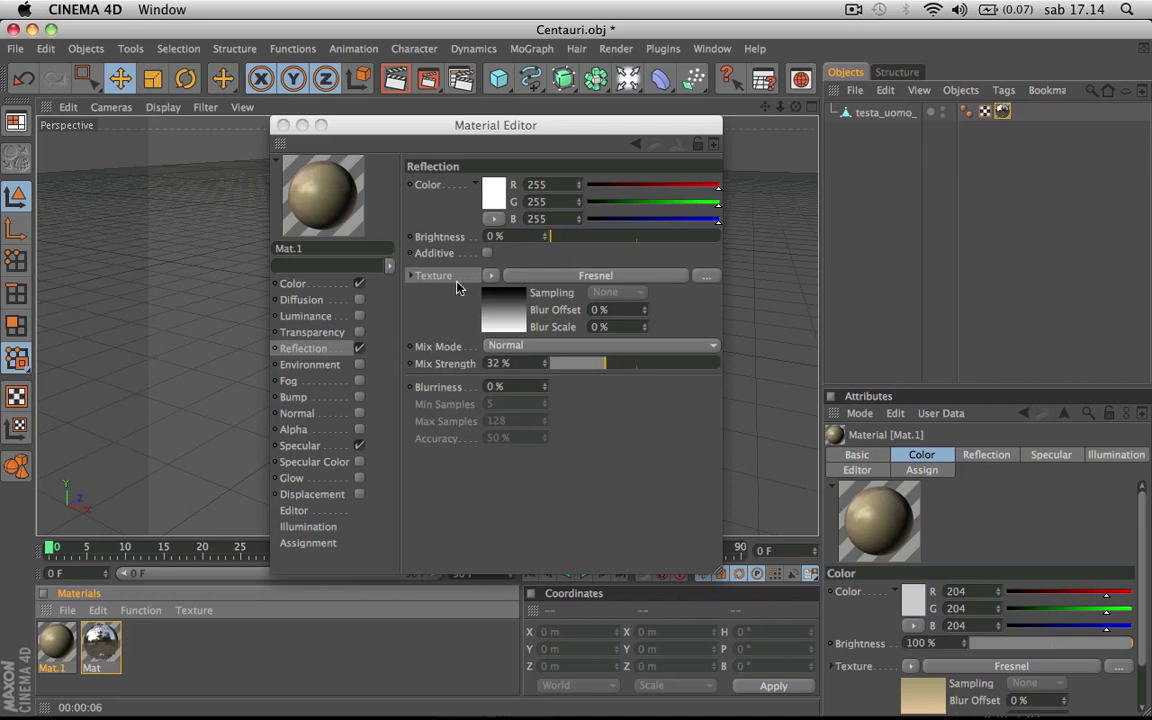
right_click(410, 276)
click(455, 334)
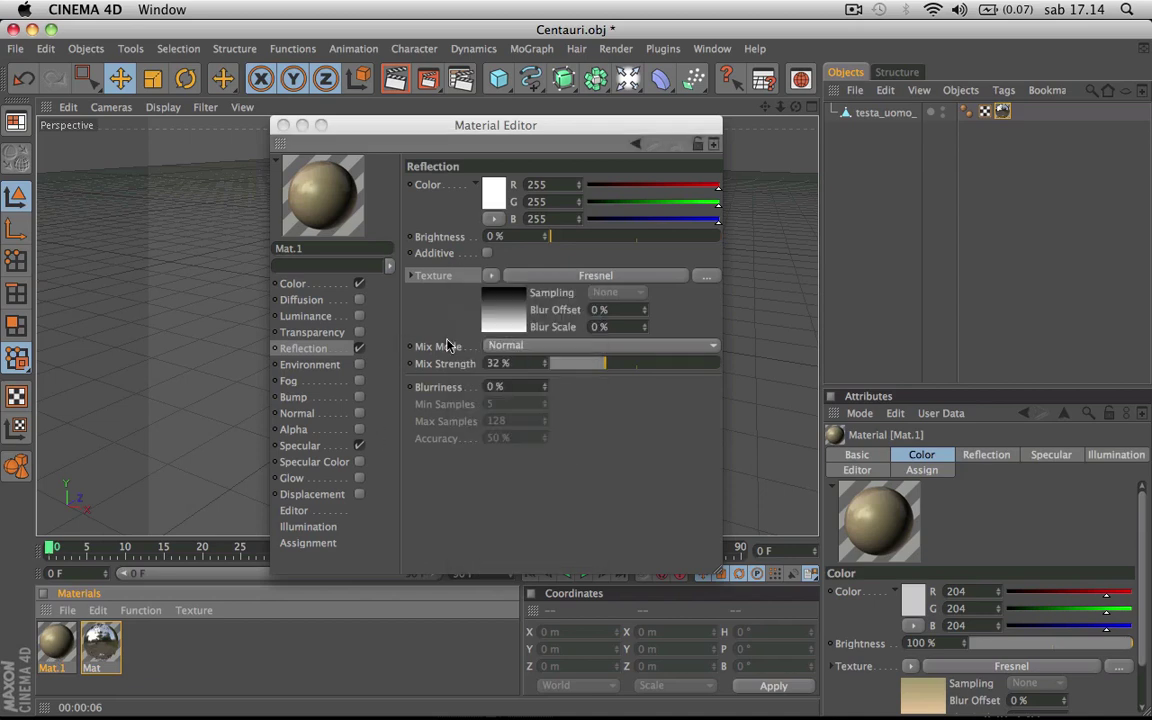
click(101, 646)
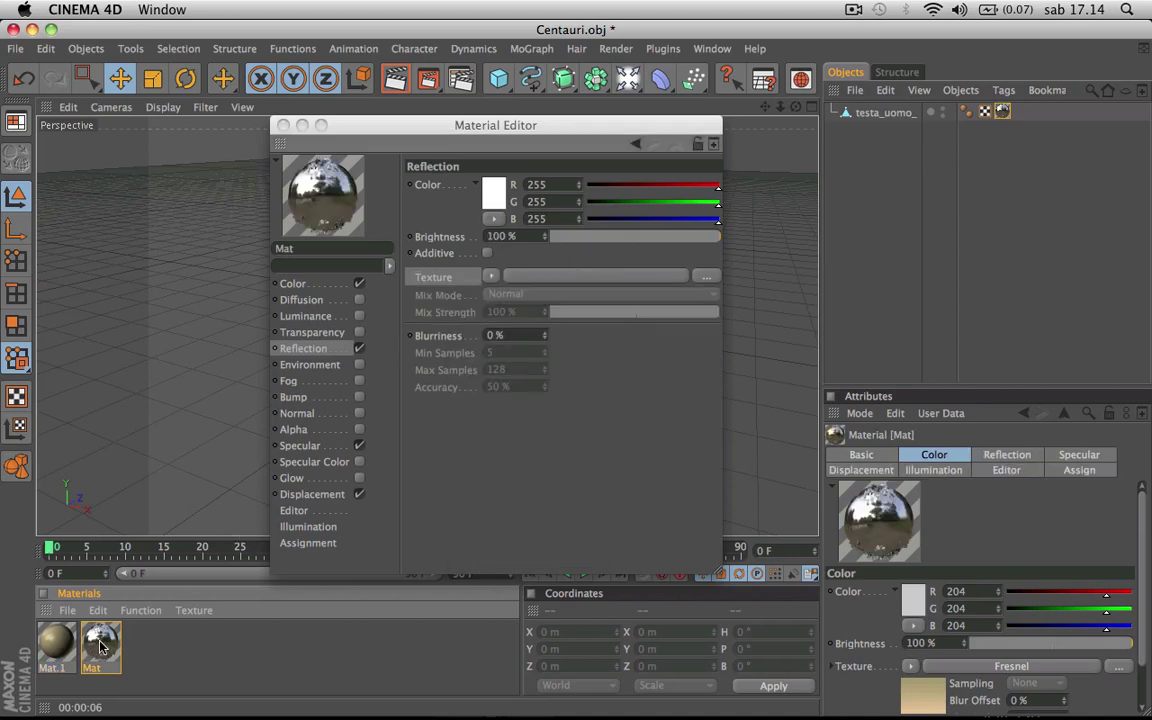
click(450, 296)
right_click(451, 283)
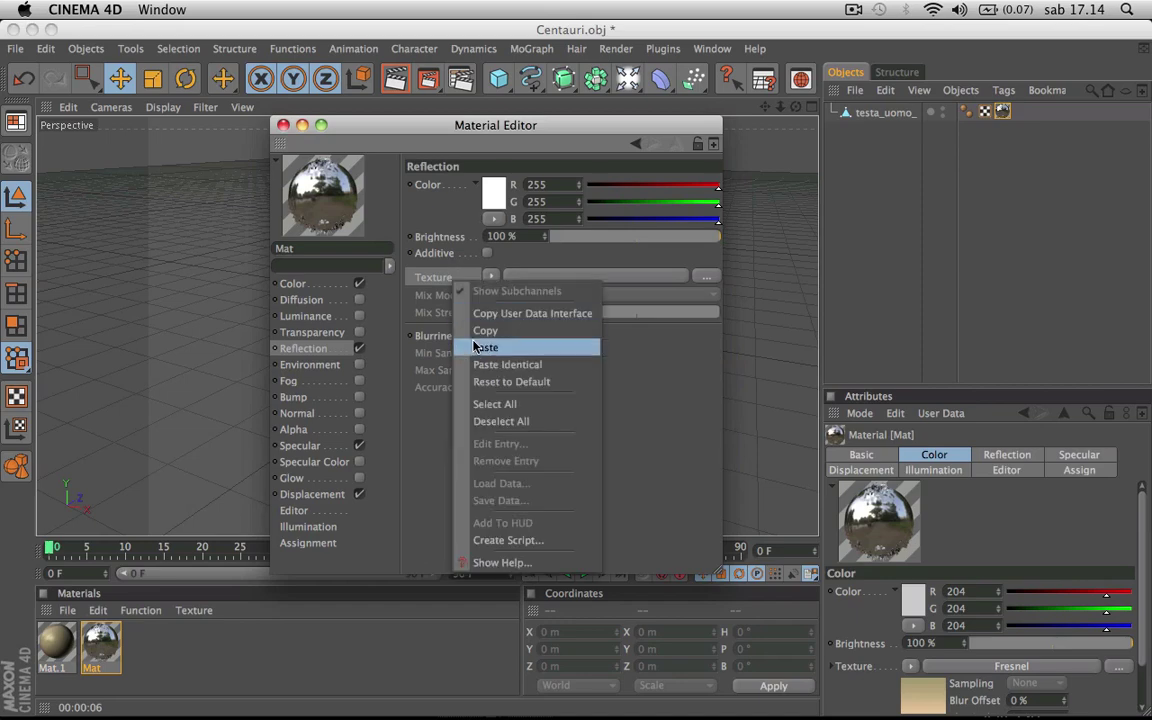
click(445, 344)
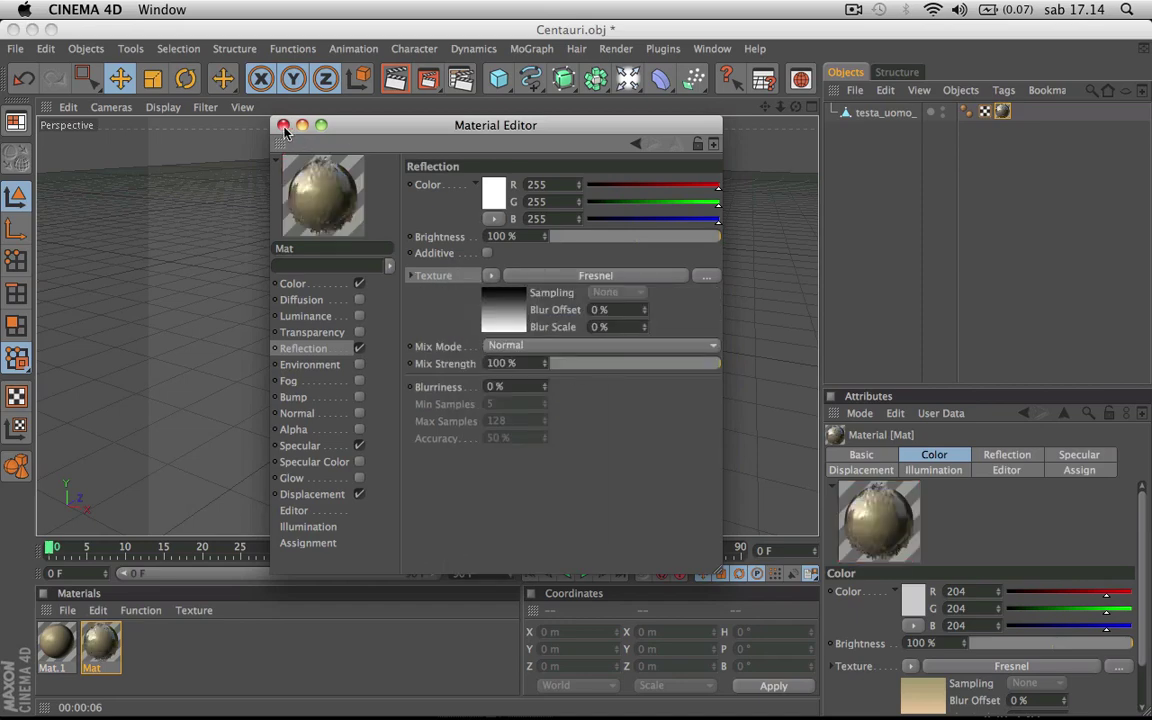
click(283, 126)
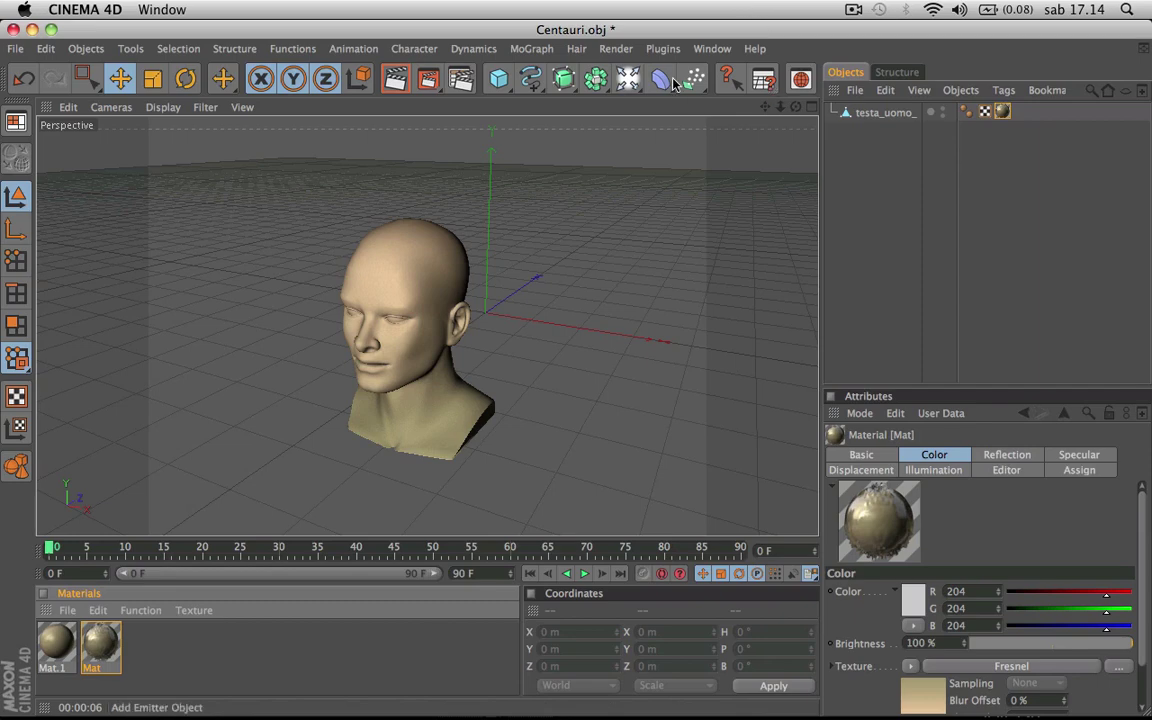
- Add a Floor and a Sky, and add the Global Illumination render effect
drag(662, 80, 775, 149)
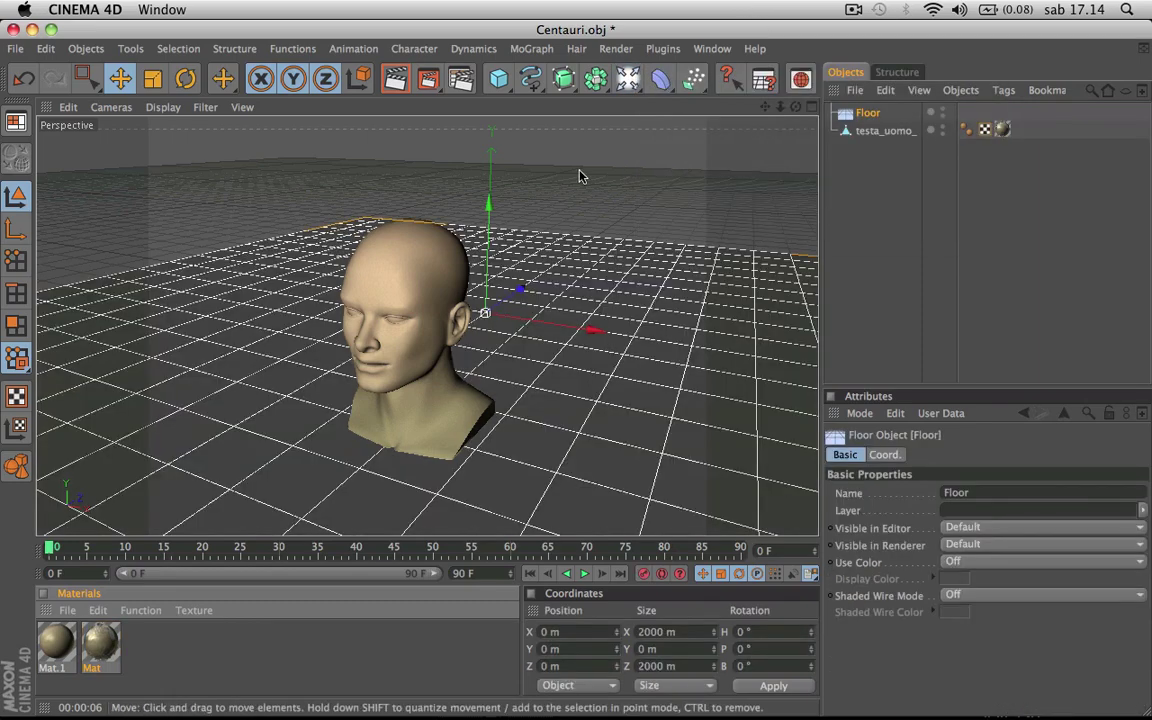
drag(627, 78, 934, 165)
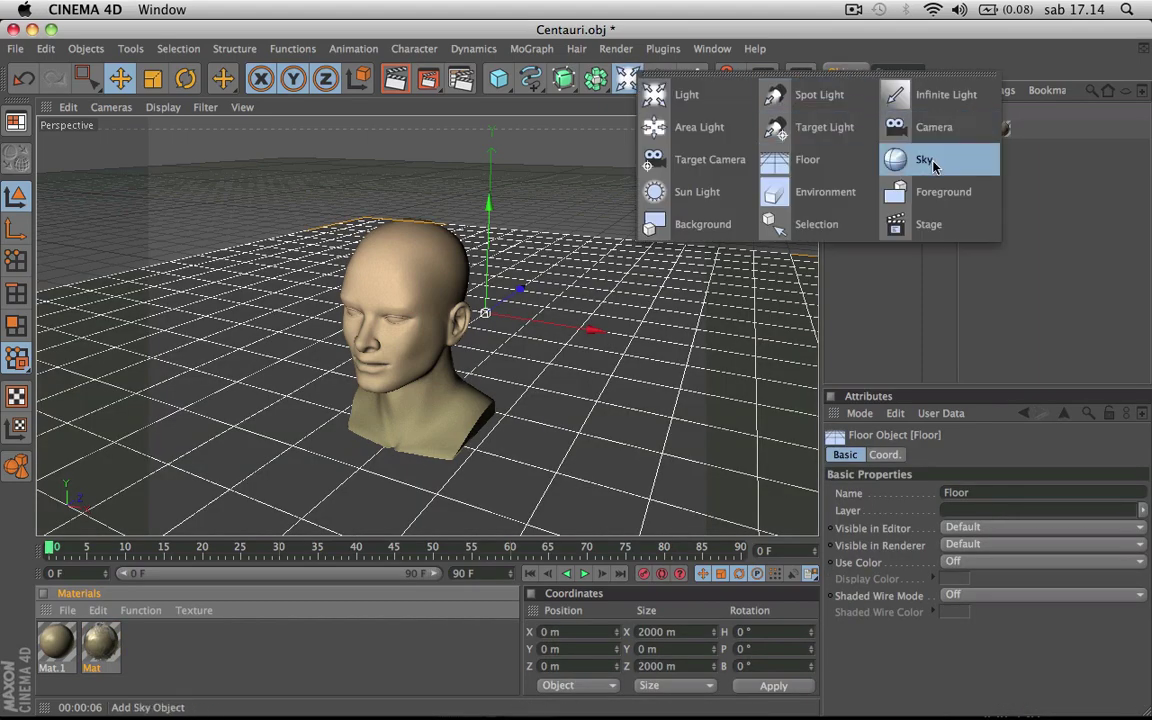
click(452, 80)
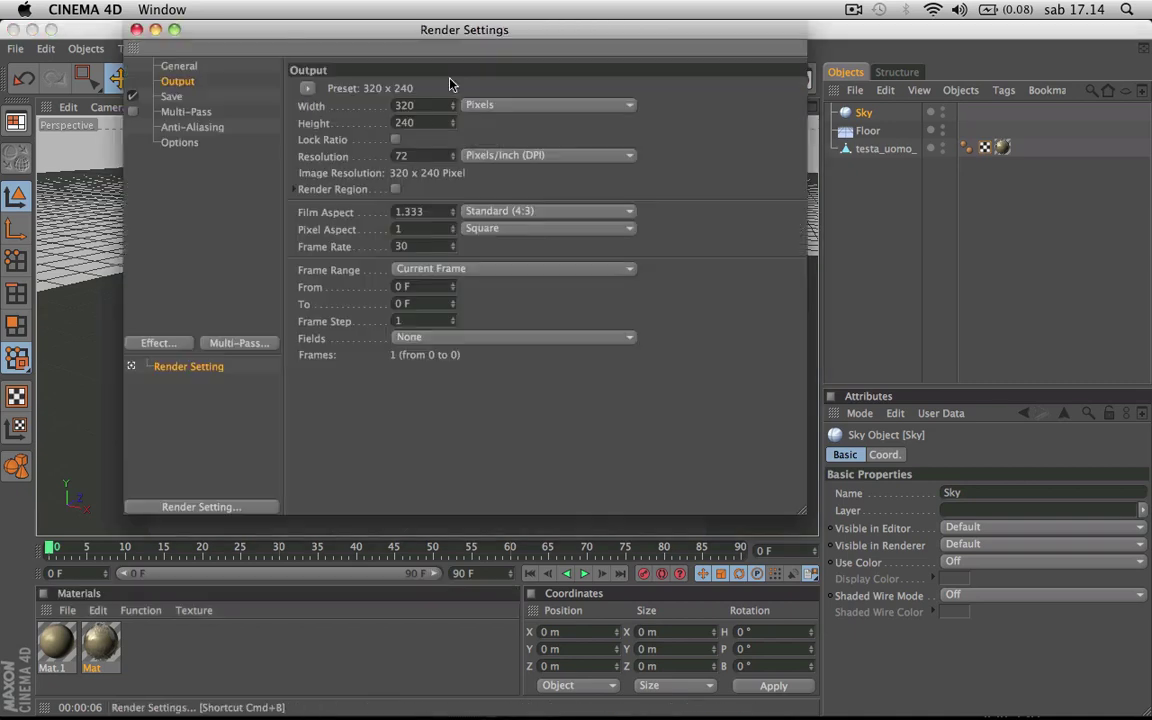
click(160, 343)
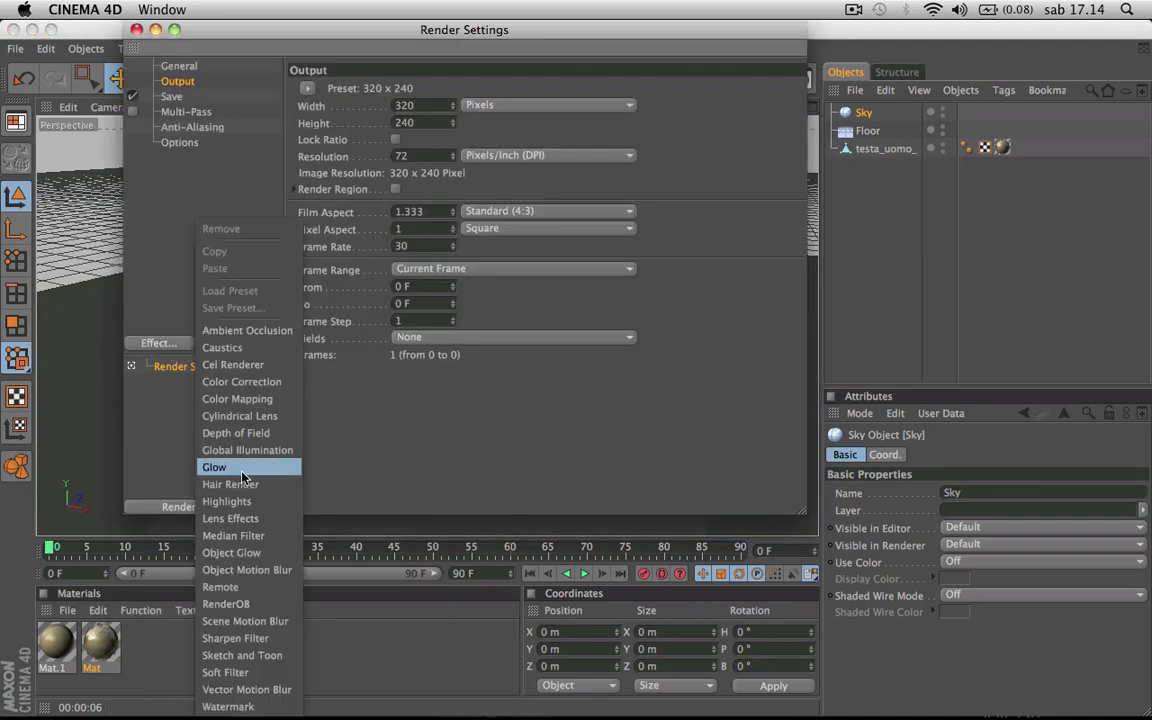
click(230, 449)
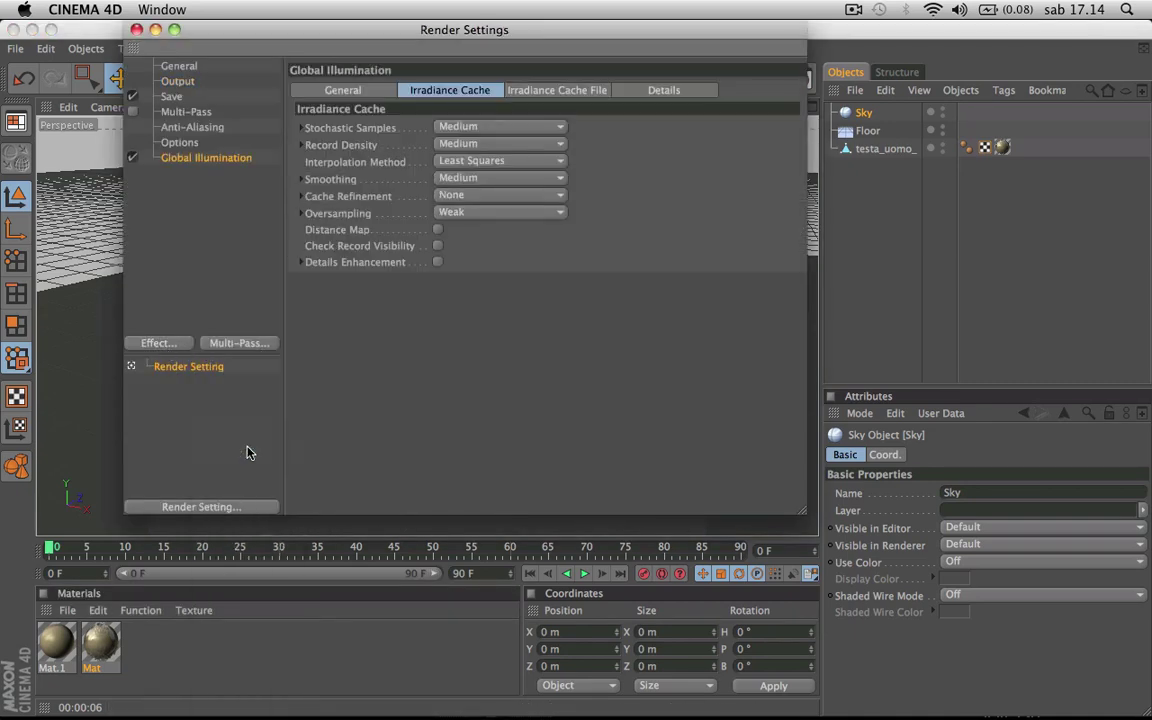
- Set Global Illumination Stochastic Samples to Low and Record Density to Preview
click(475, 126)
click(476, 178)
click(483, 145)
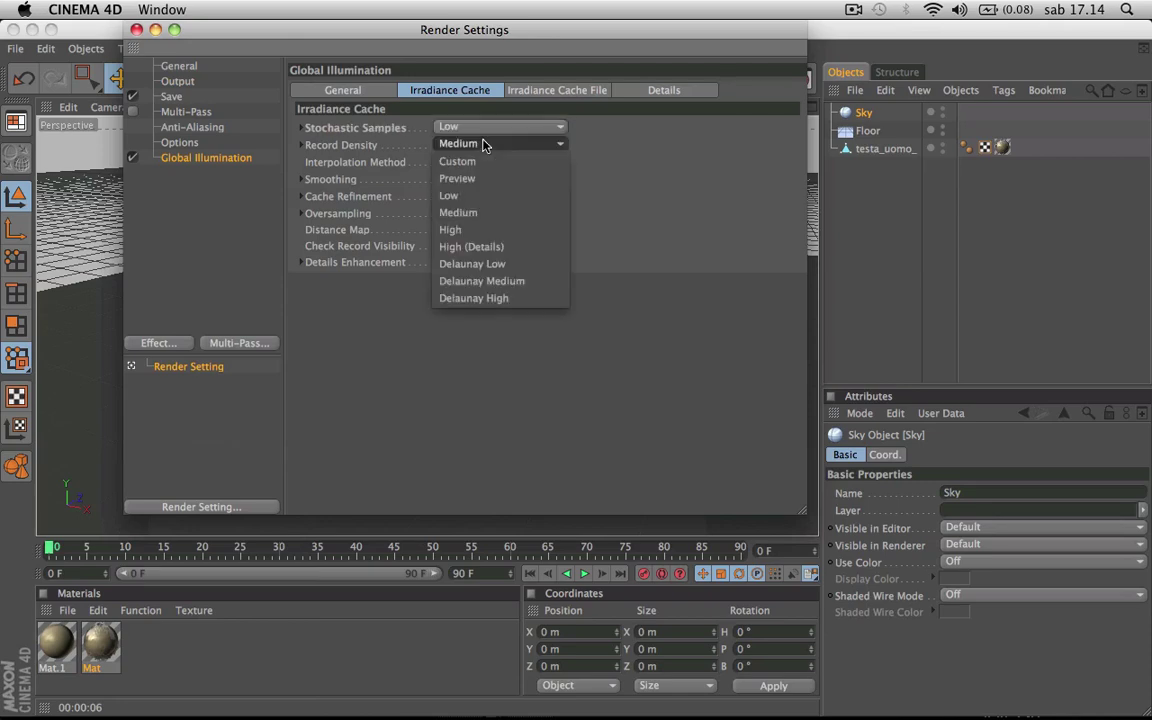
click(481, 179)
- Add a light to the scene and move it back behind the head
click(136, 29)
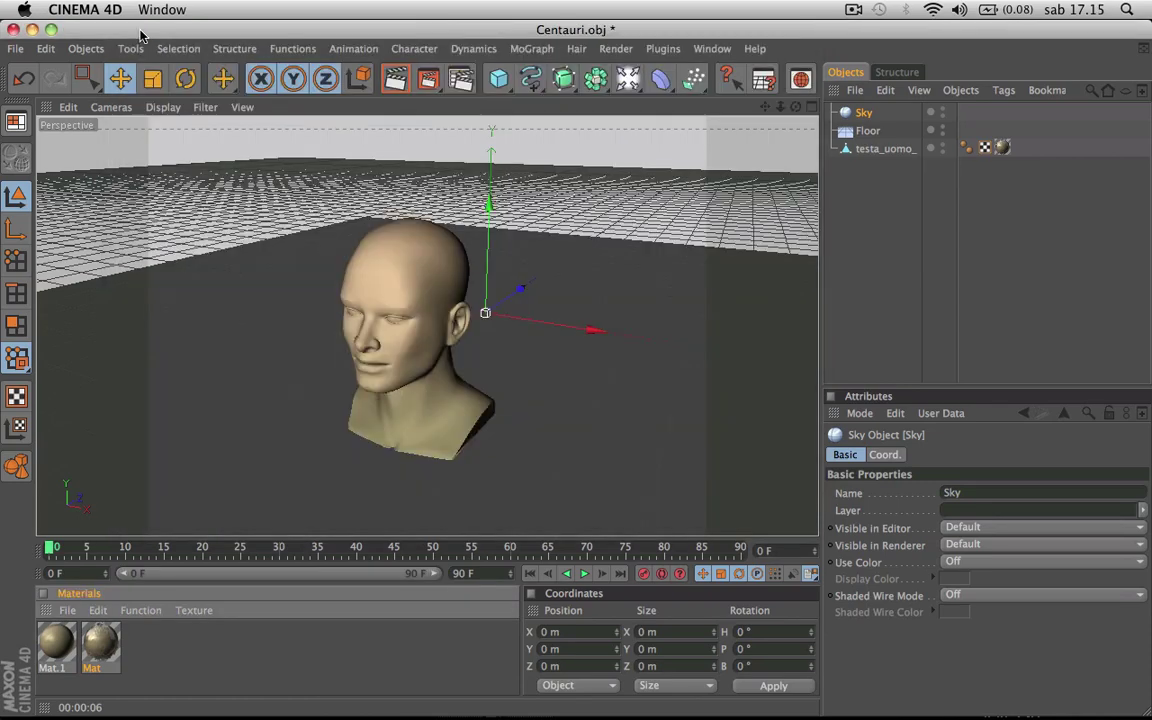
drag(765, 108, 688, 98)
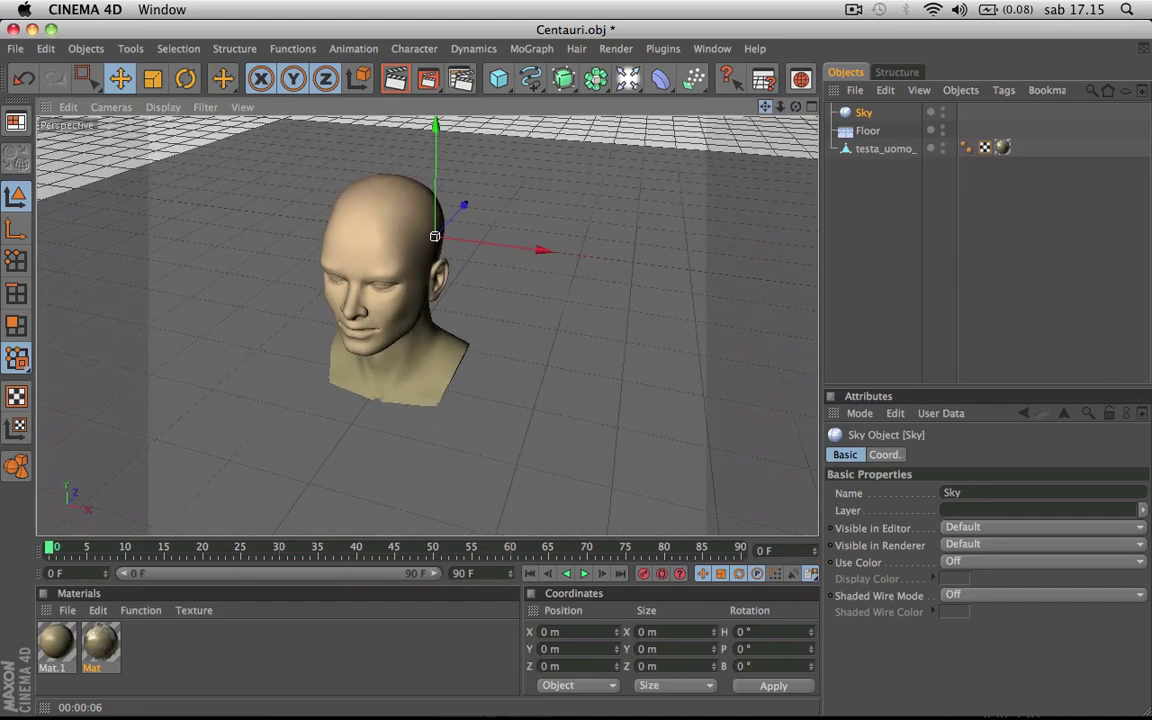
click(660, 80)
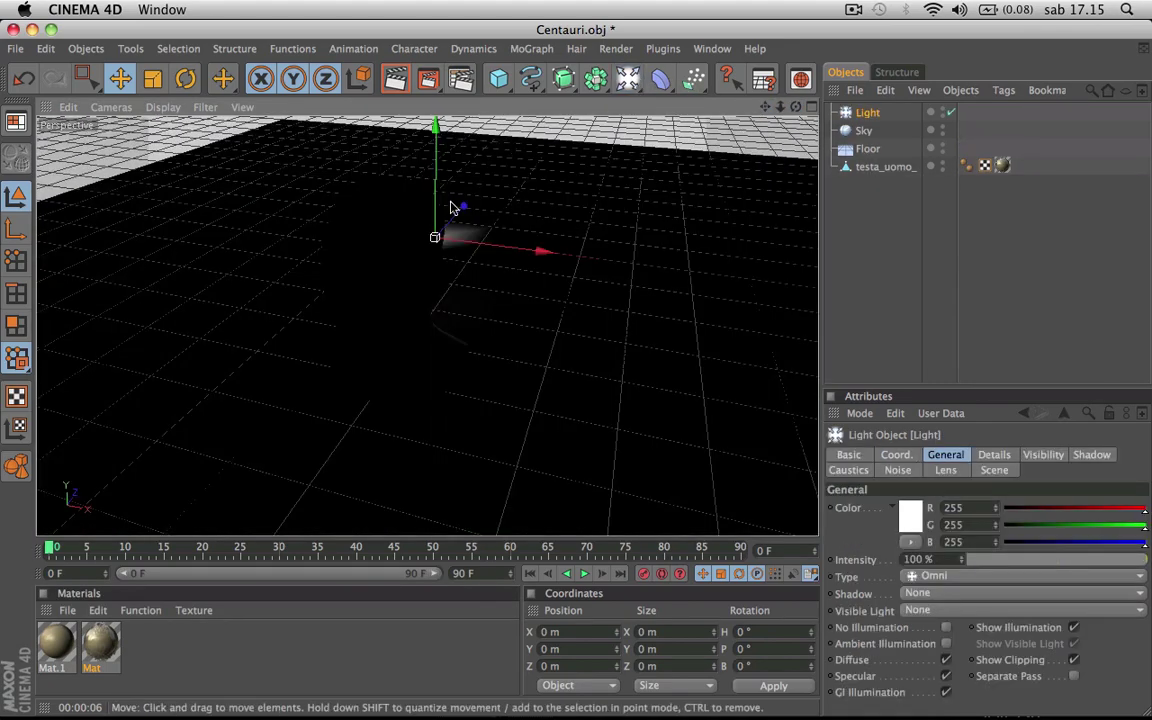
mouse_move(460, 206)
mouse_down()
mouse_move(401, 273)
mouse_move(100, 480)
mouse_move(85, 465)
mouse_up()
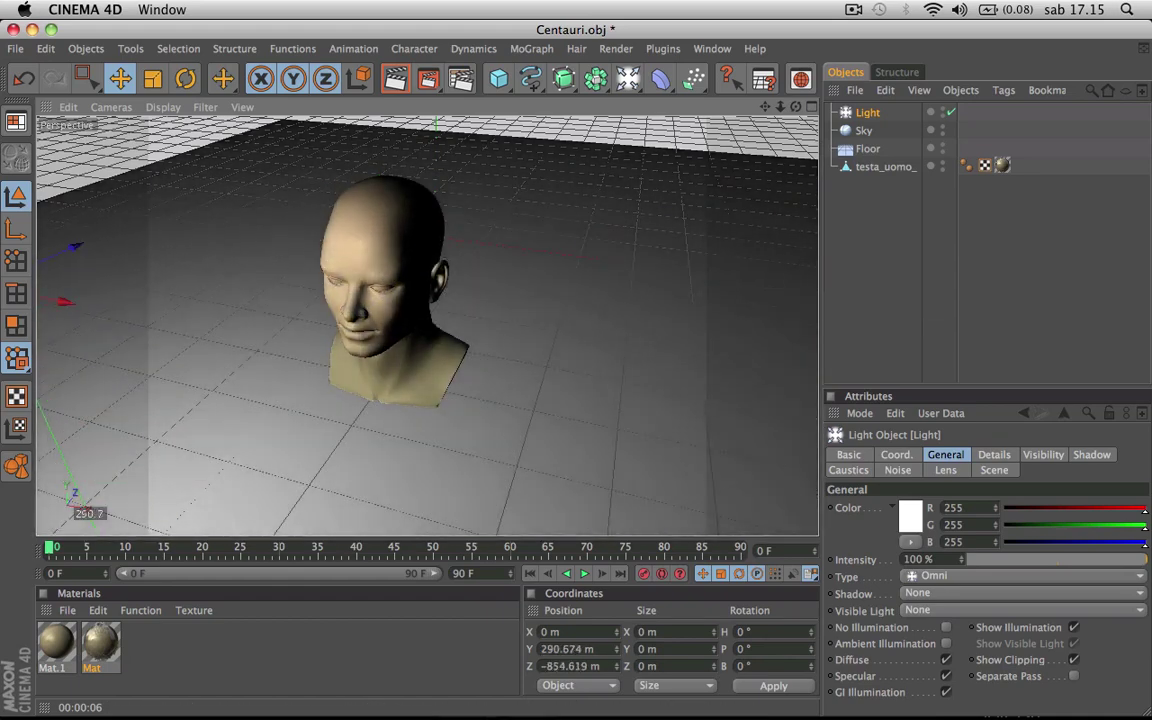
- Give the light Shadow Maps (Soft) and set its intensity to 47%
click(916, 592)
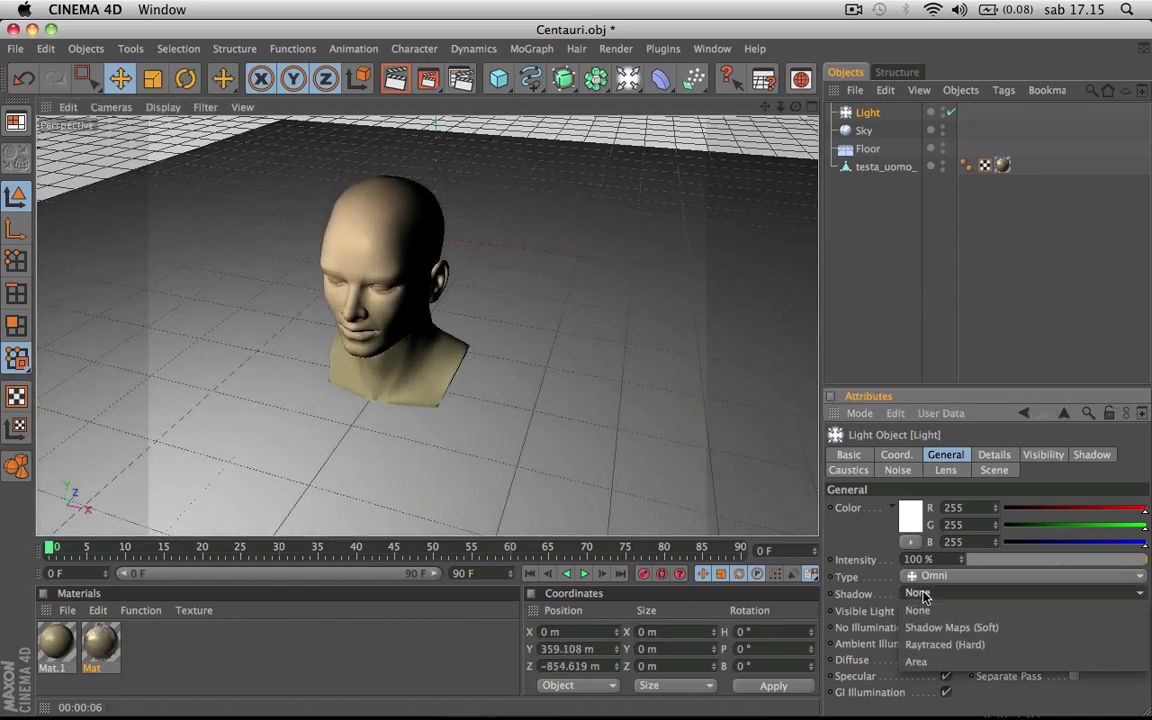
click(938, 620)
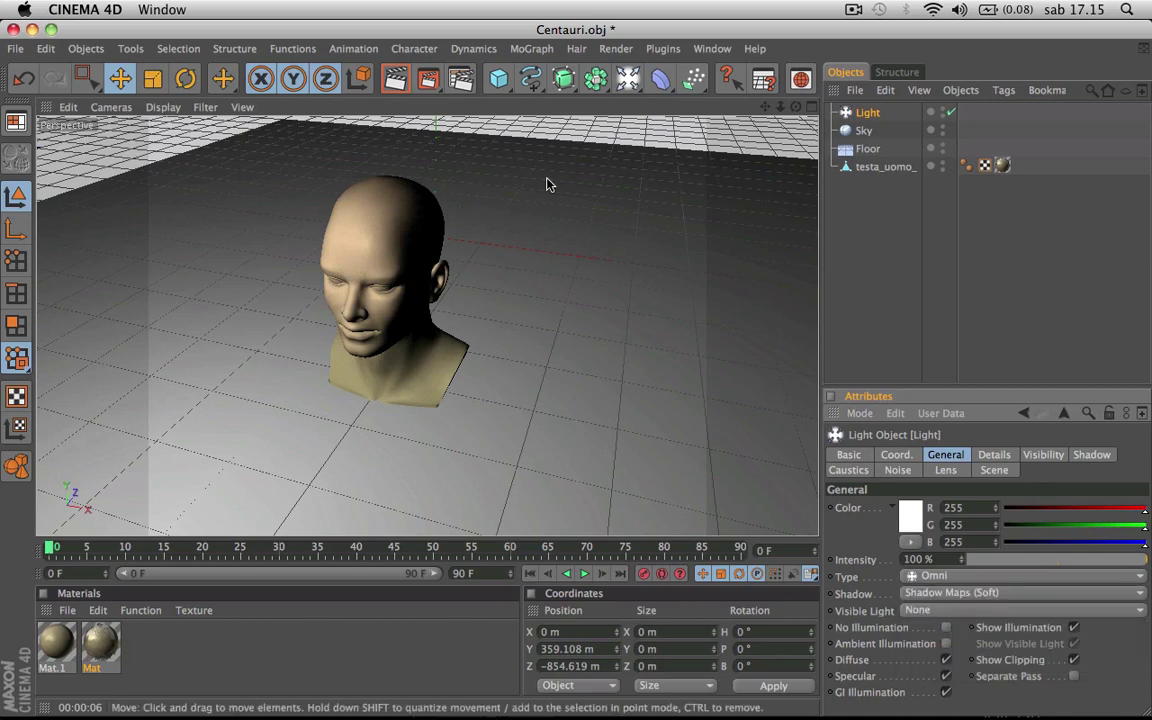
drag(796, 106, 900, 220)
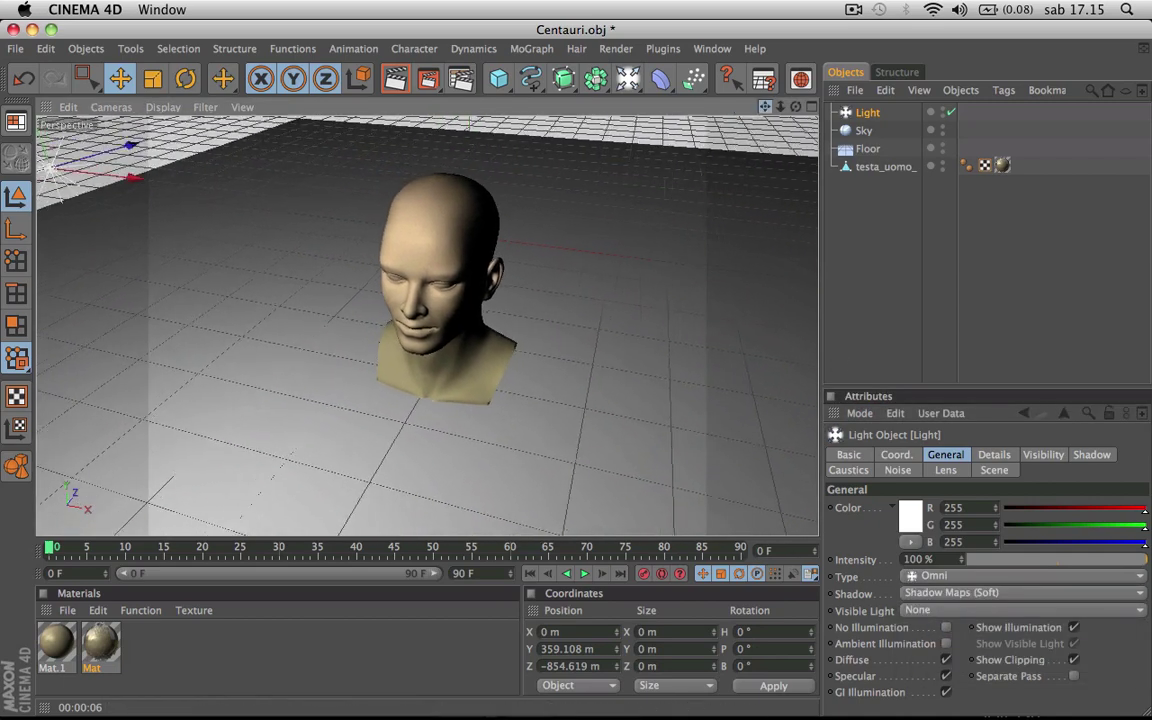
click(1052, 559)
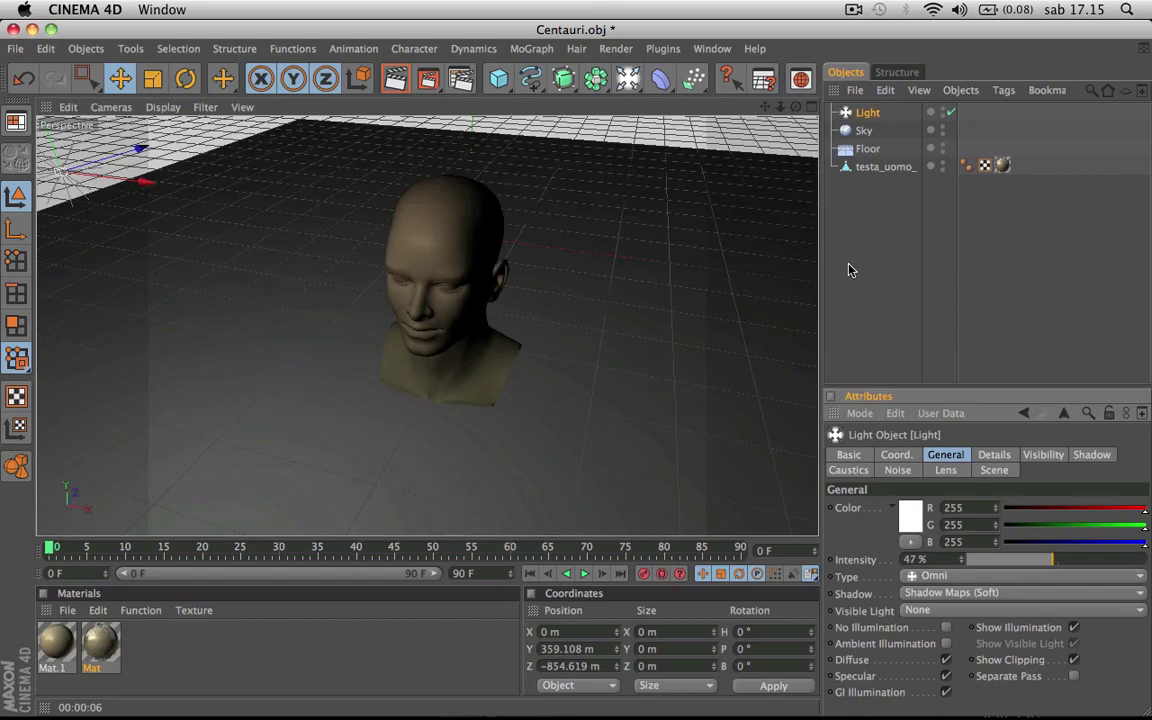
- Orbit to a lower, frontal view of the head and render it
drag(796, 106, 527, 218)
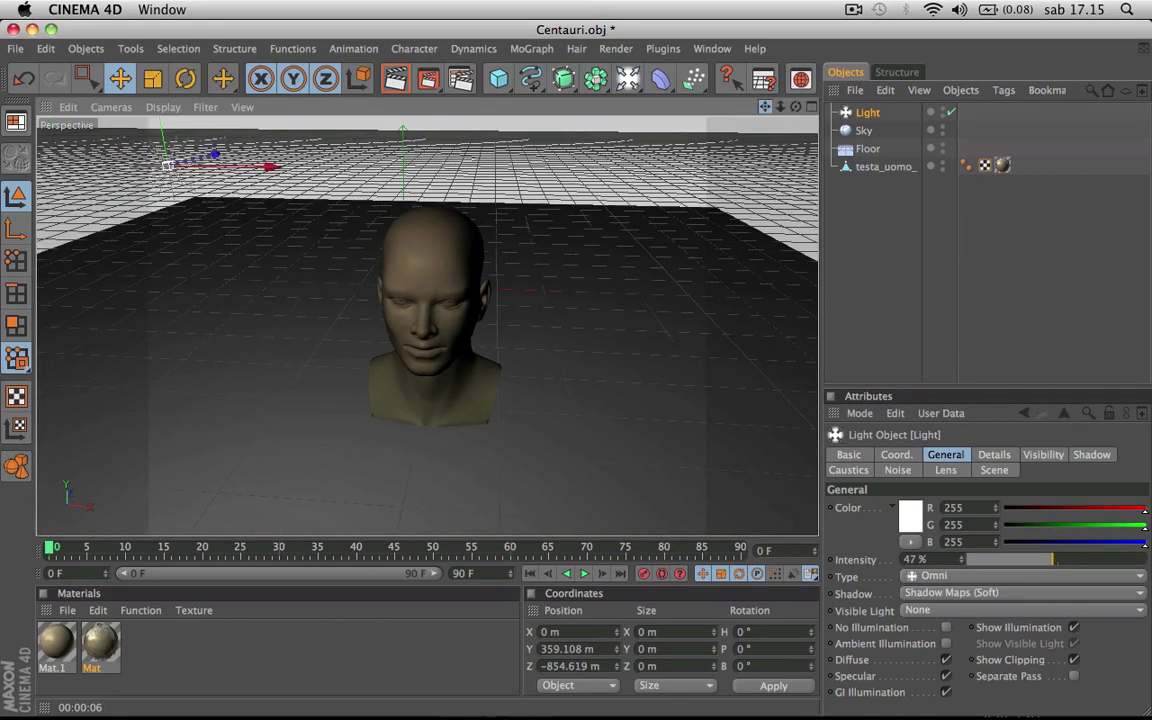
scroll(527, 218, up, 5)
scroll(527, 218, down, 5)
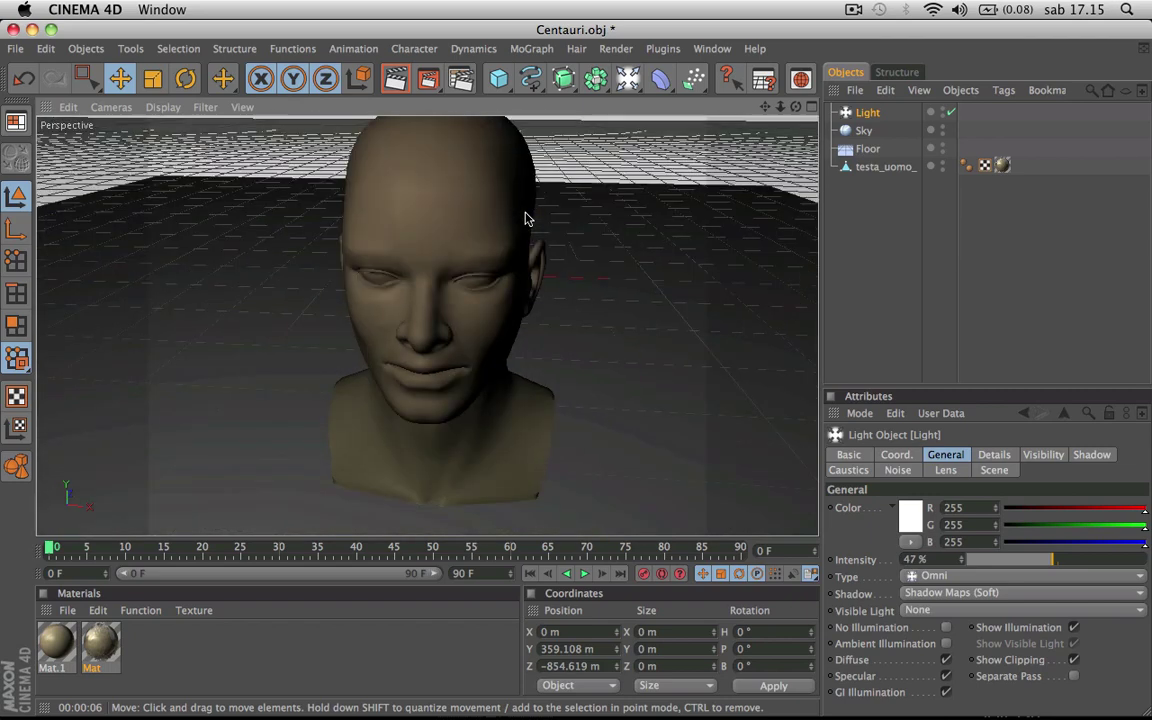
scroll(527, 218, down, 2)
click(383, 85)
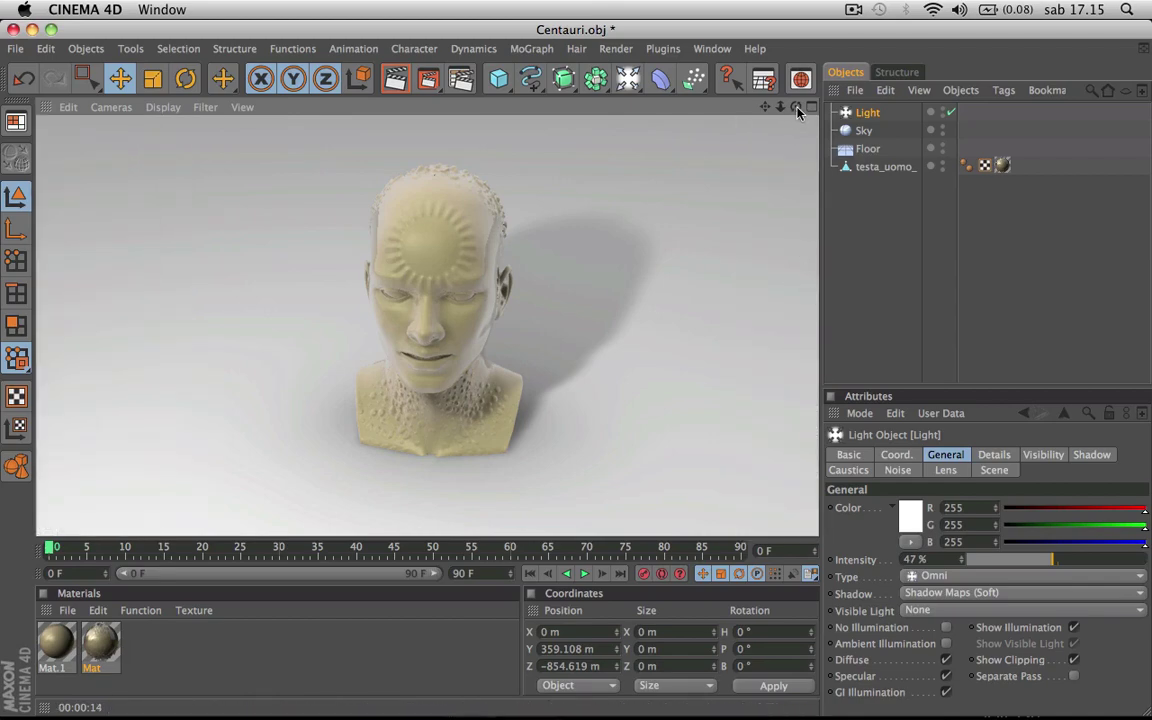
- Orbit closer to a left-front angle on the head and render the view again
drag(796, 106, 740, 130)
drag(690, 100, 560, 160)
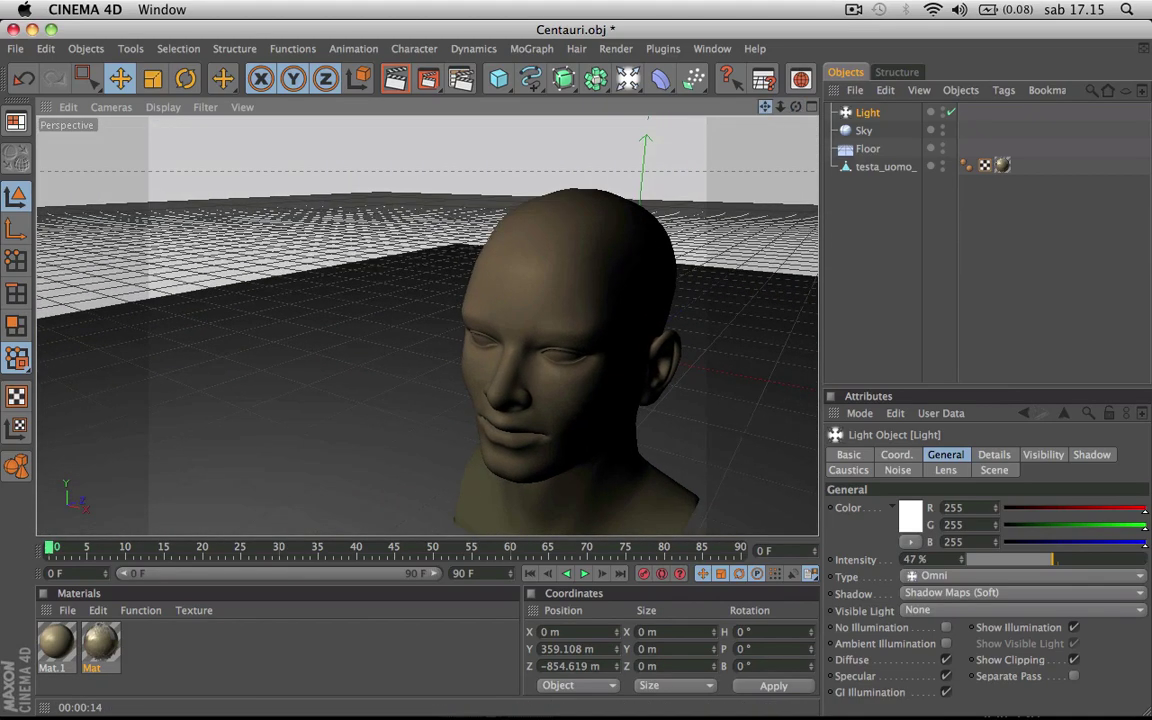
drag(765, 106, 764, 108)
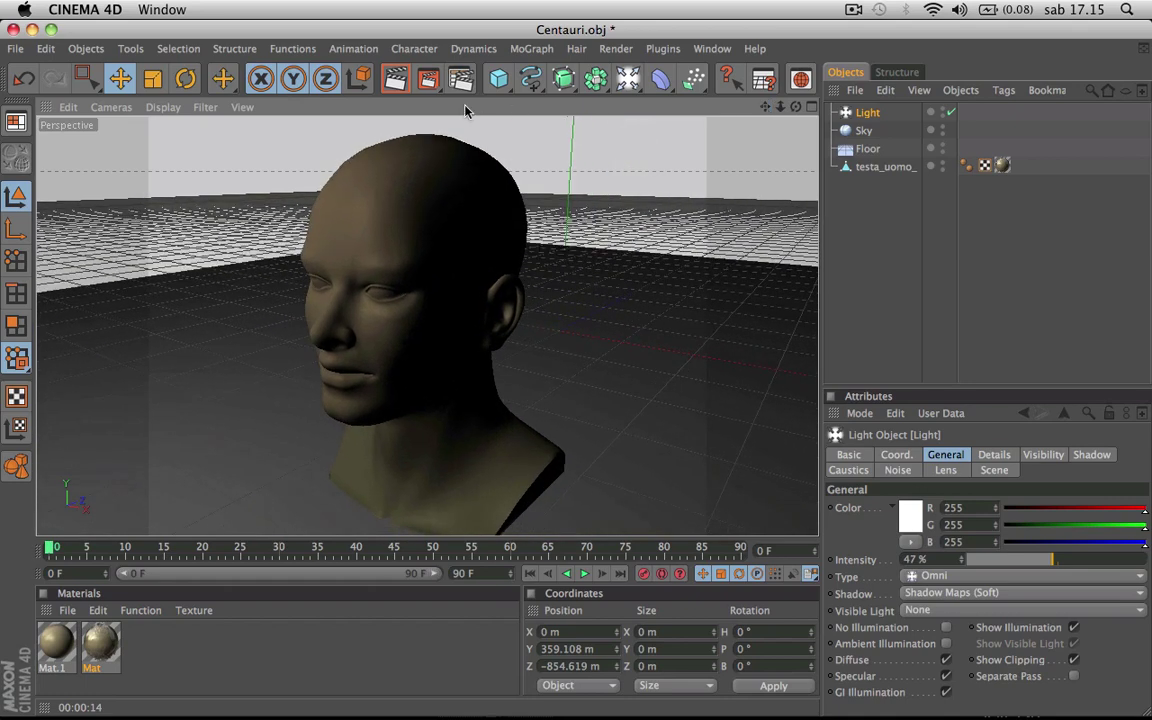
click(396, 82)
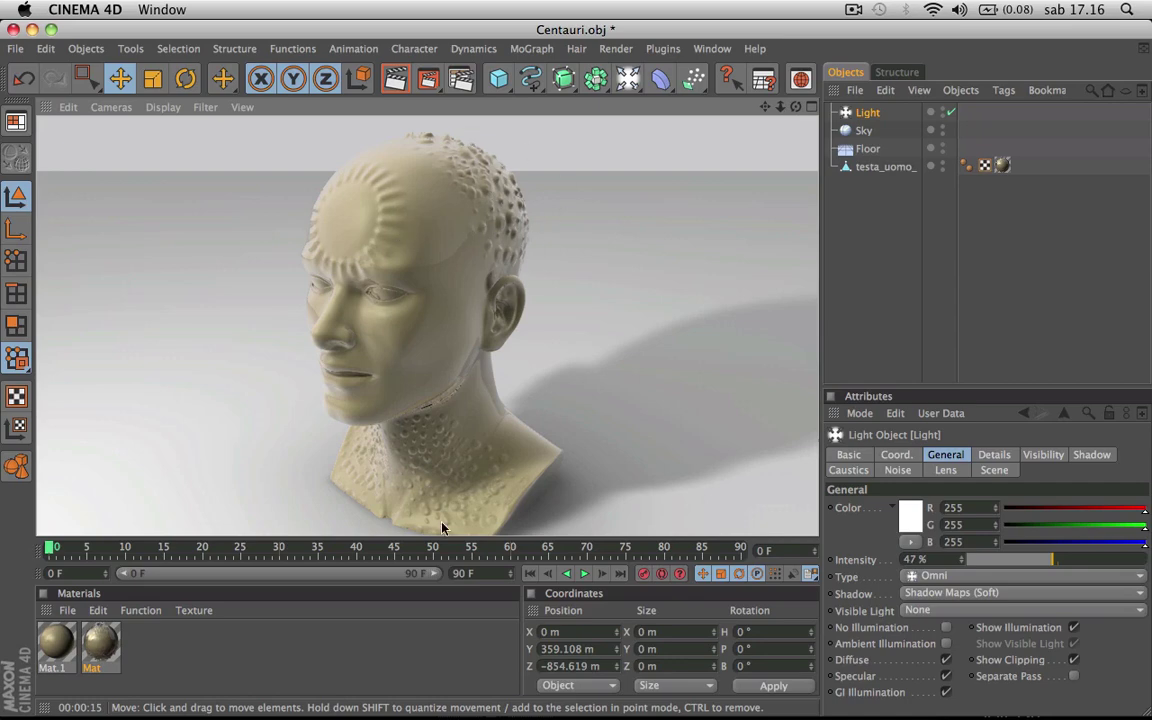
- Raise Mat's displacement height from 5 m to 17 m
double_click(100, 645)
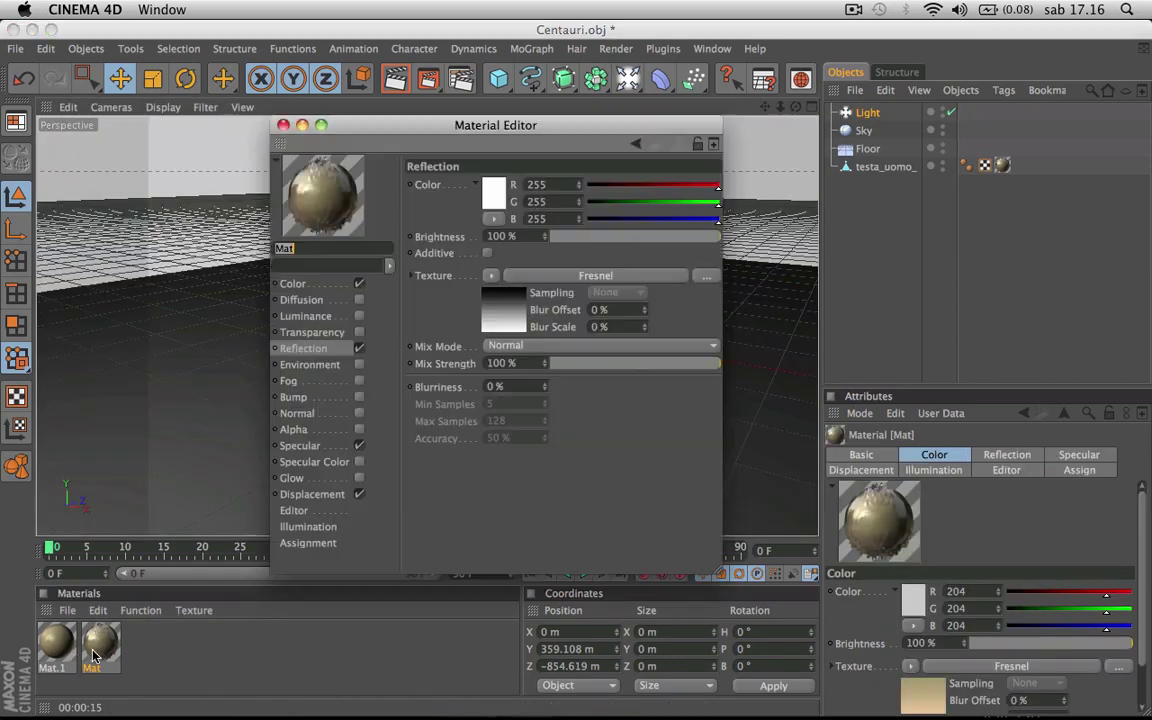
click(320, 509)
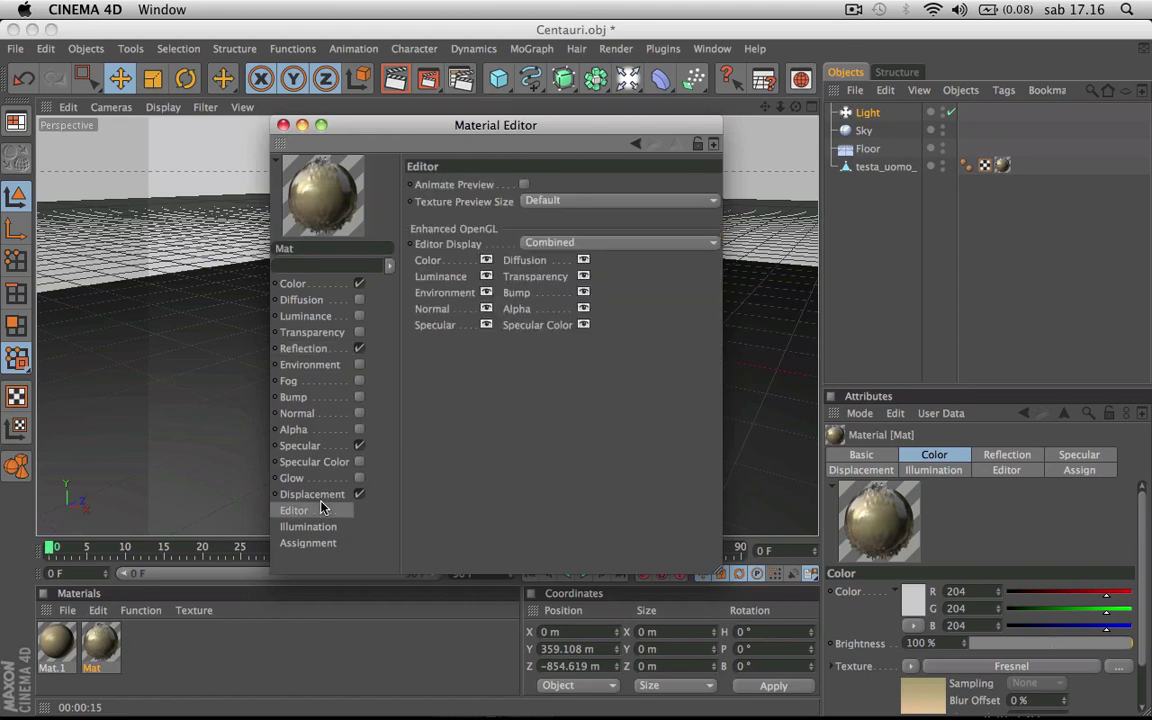
click(312, 494)
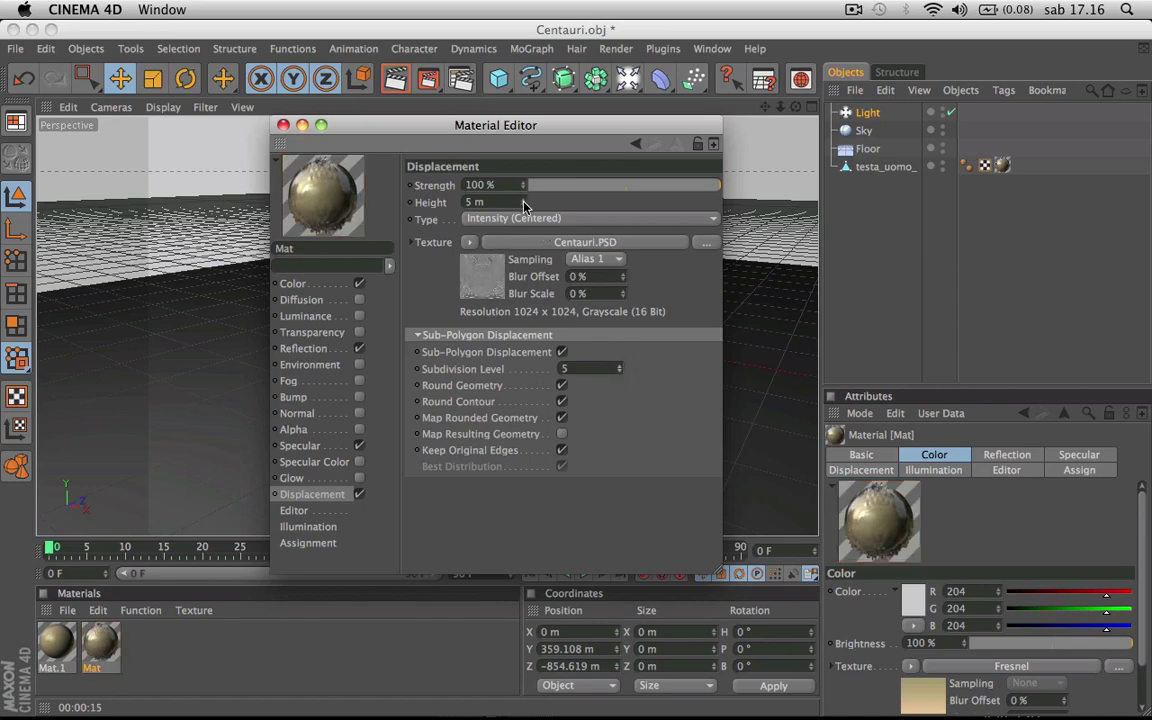
drag(523, 205, 523, 185)
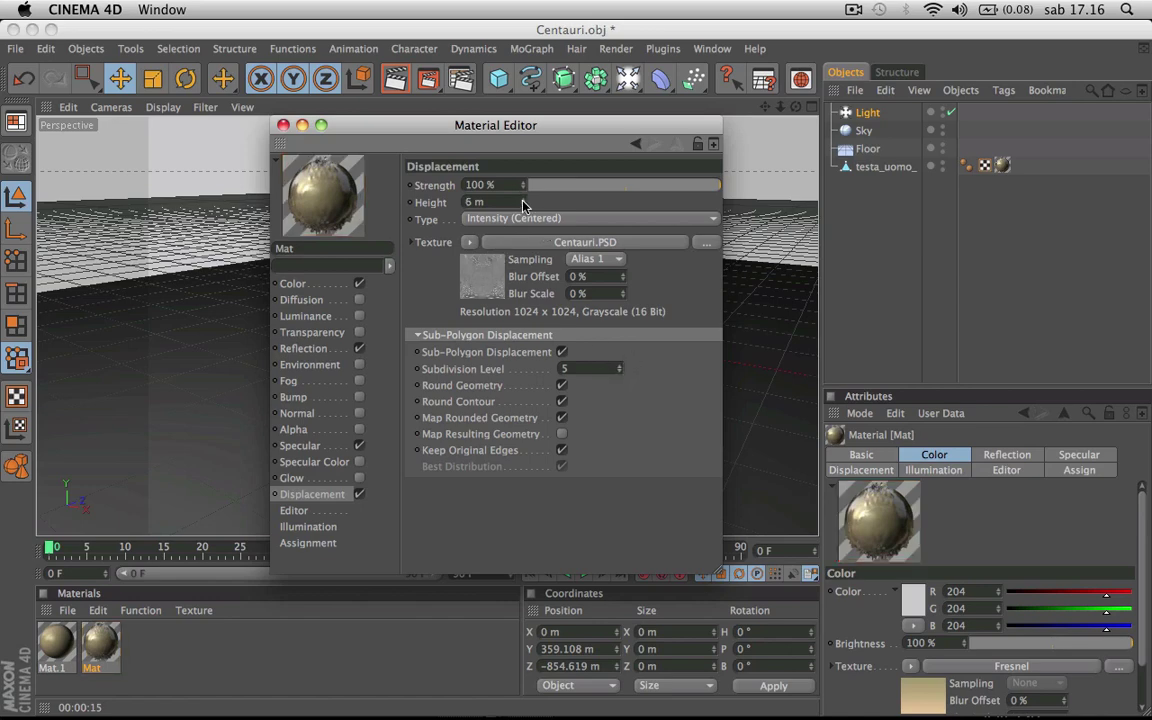
click(282, 126)
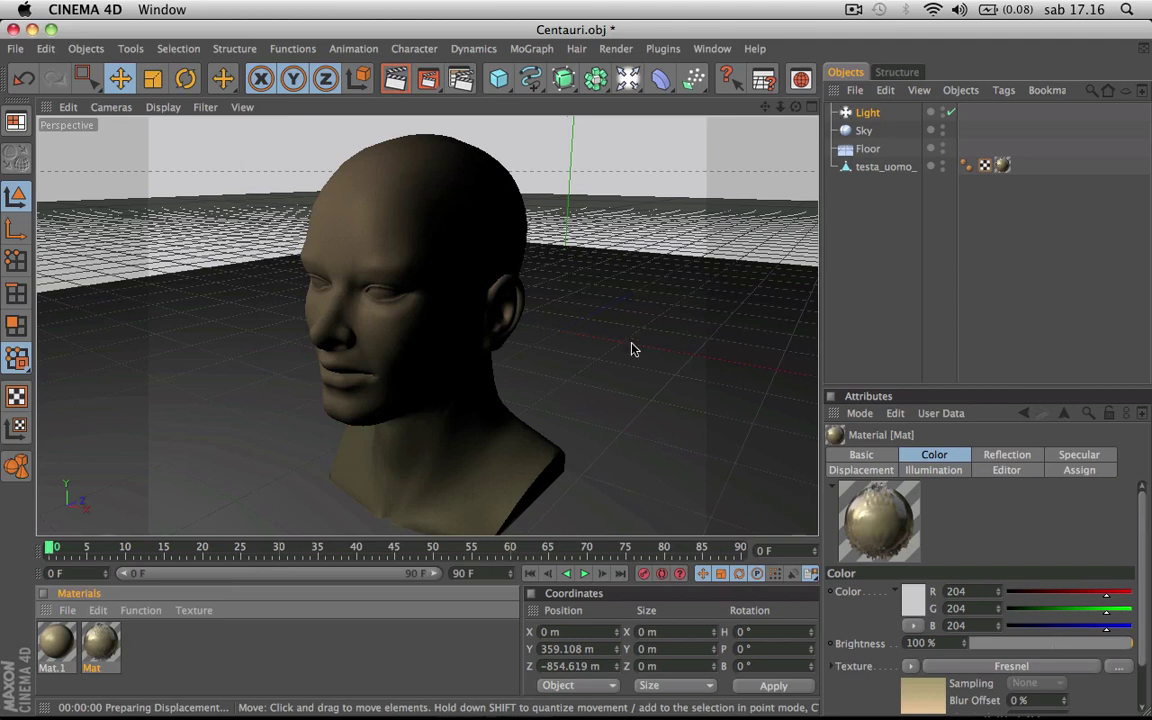